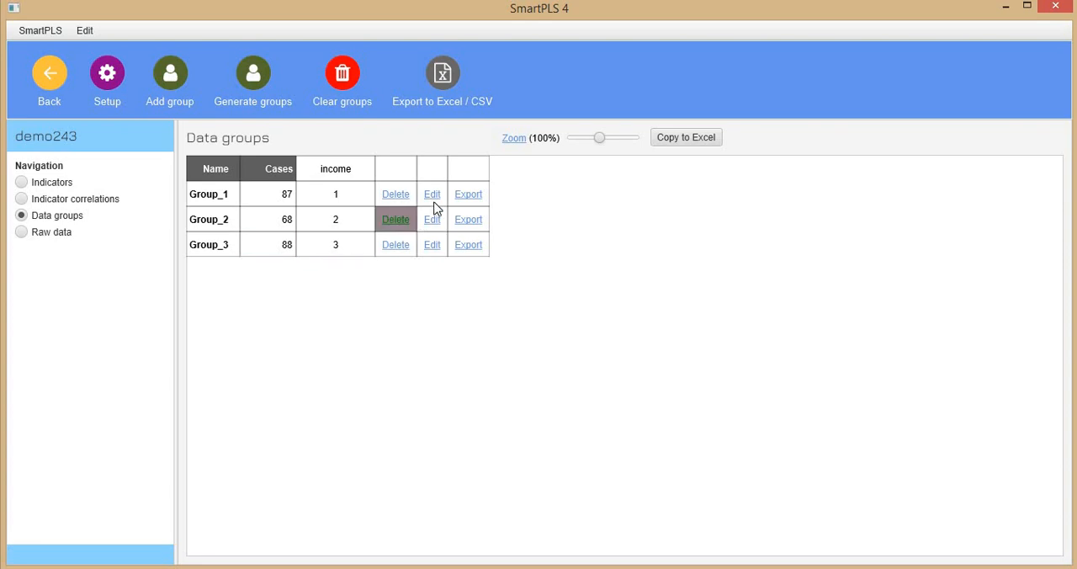
# Rename the data group Group_1, where income equals 1, as Low
pyautogui.click(432, 194)
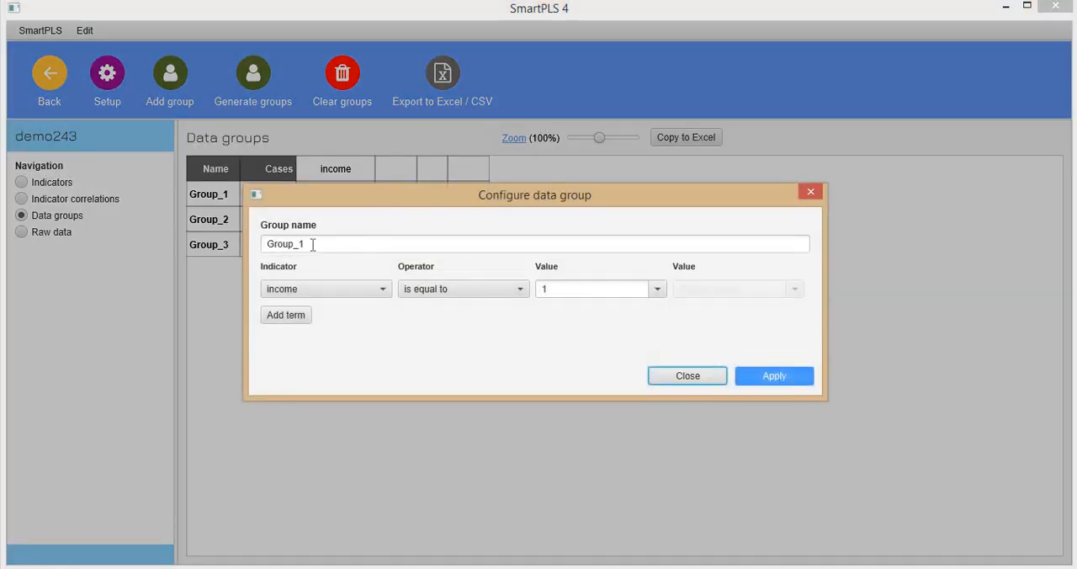
pyautogui.click(313, 244)
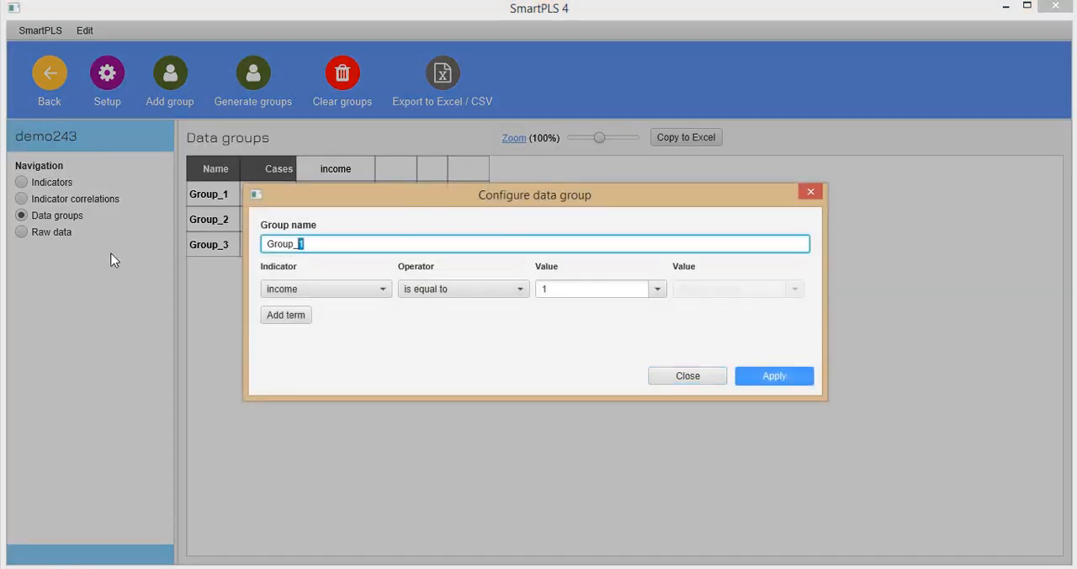
pyautogui.hotkey('ctrl', 'a')
pyautogui.write('Low')
pyautogui.click(769, 379)
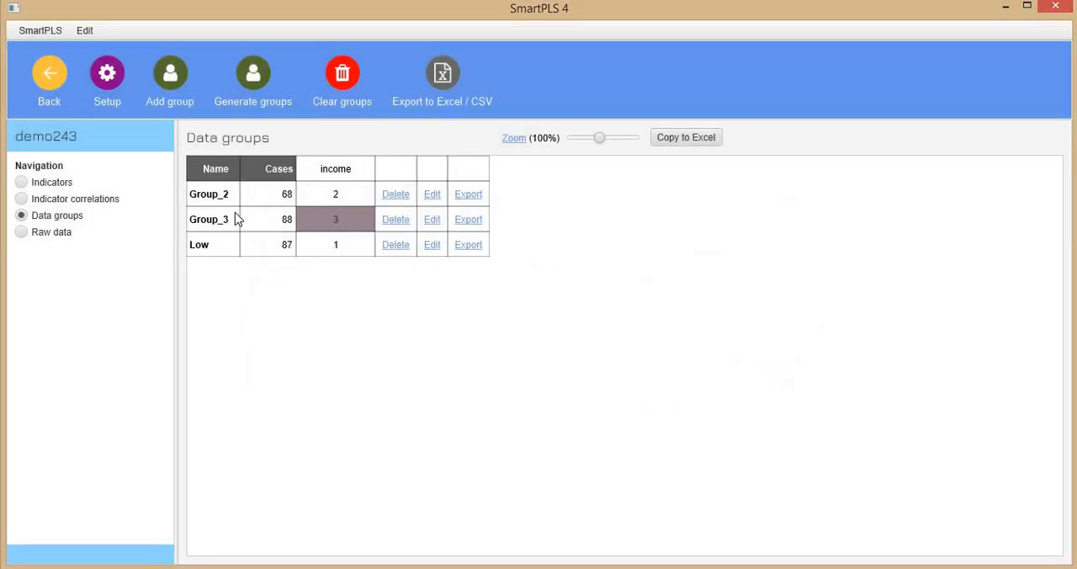
# Rename the data group Group_2, where income equals 2, as Mid
pyautogui.click(432, 194)
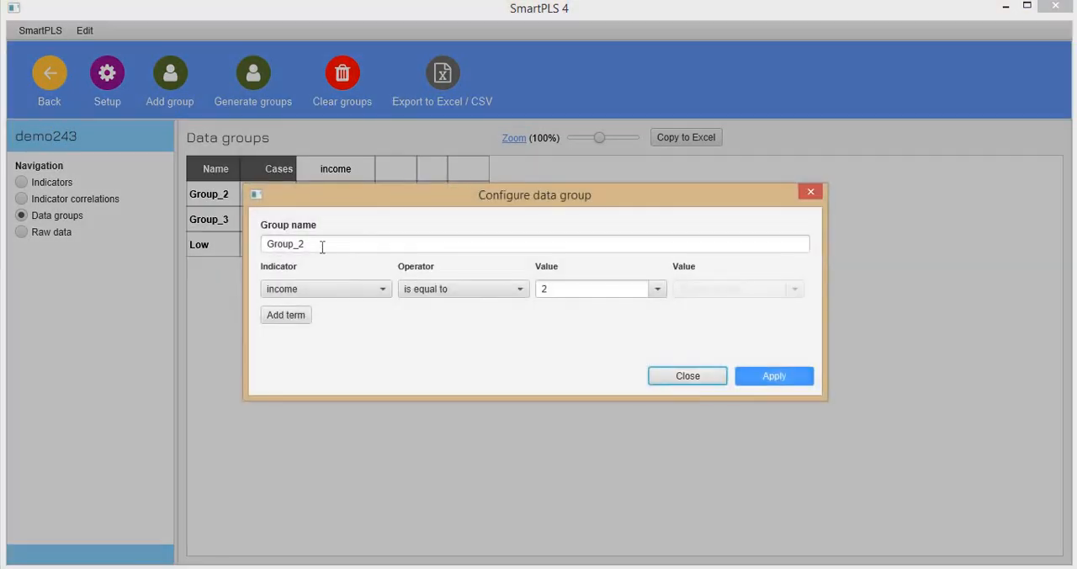
pyautogui.tripleClick(322, 245)
pyautogui.write('Mid')
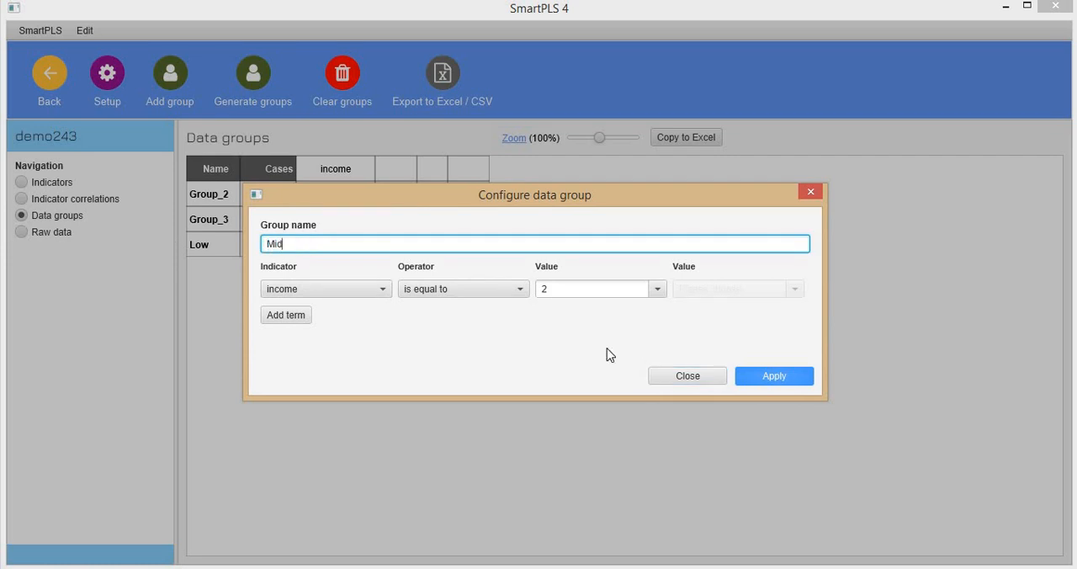
pyautogui.click(782, 375)
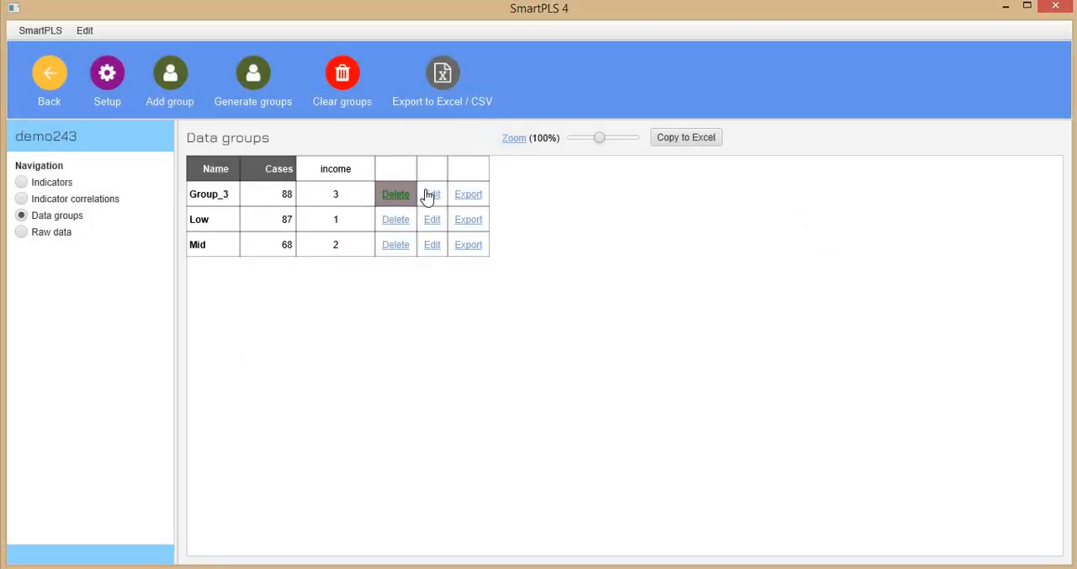
# Rename the data group Group_3, where income equals 3, as High
pyautogui.click(430, 194)
pyautogui.tripleClick(323, 245)
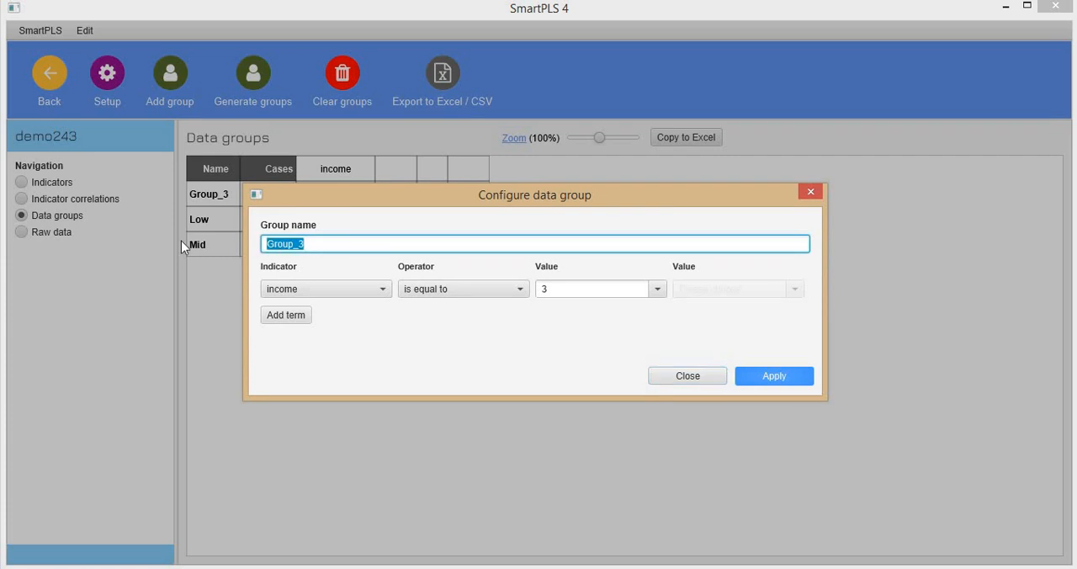
pyautogui.write('High')
pyautogui.click(756, 383)
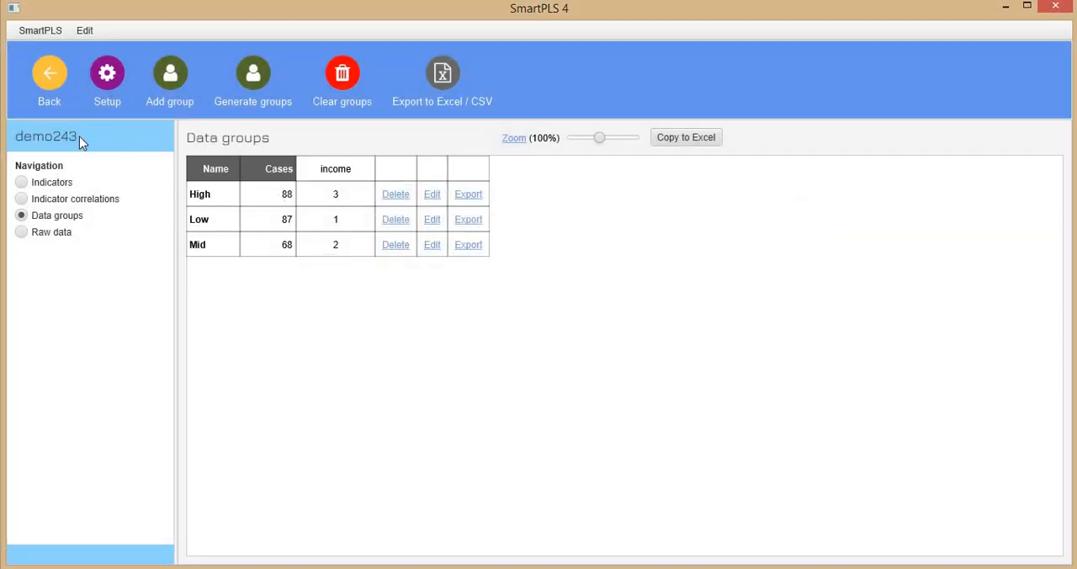
# Open the pls-sem-demo model from the demo project and switch its dataset to demo243
pyautogui.click(49, 83)
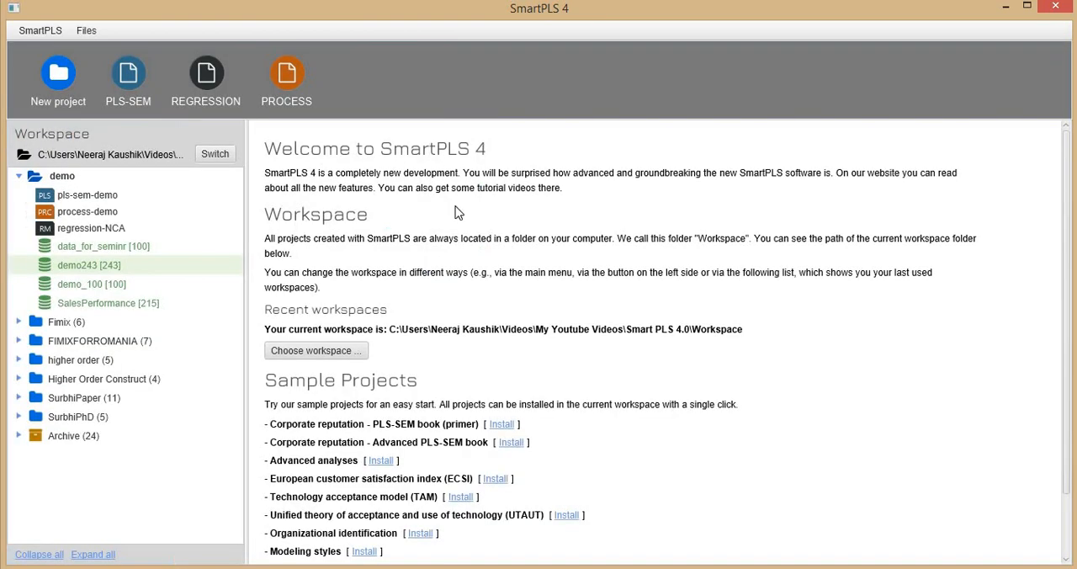
pyautogui.doubleClick(49, 195)
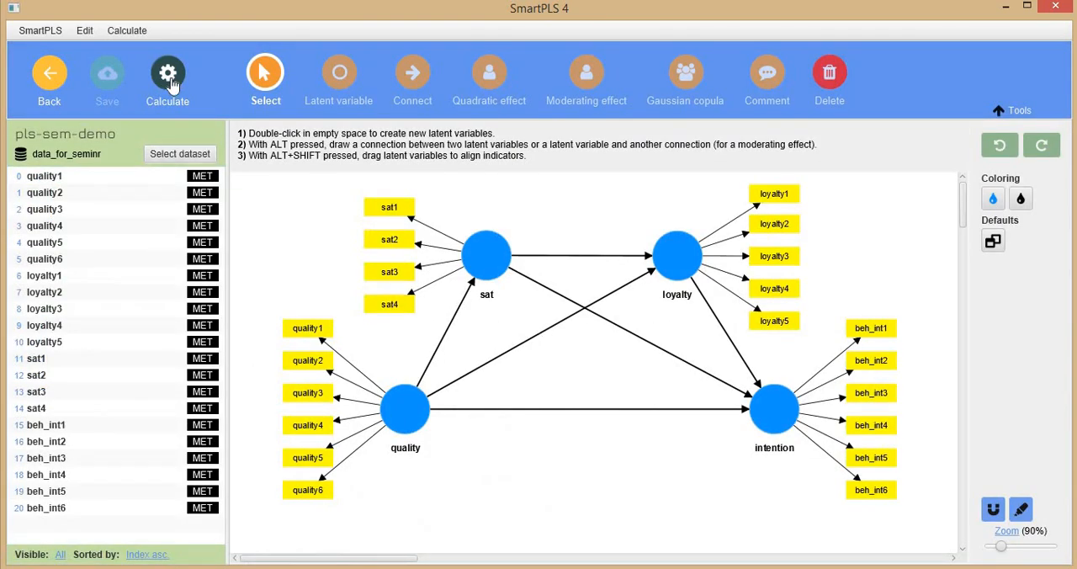
pyautogui.click(169, 78)
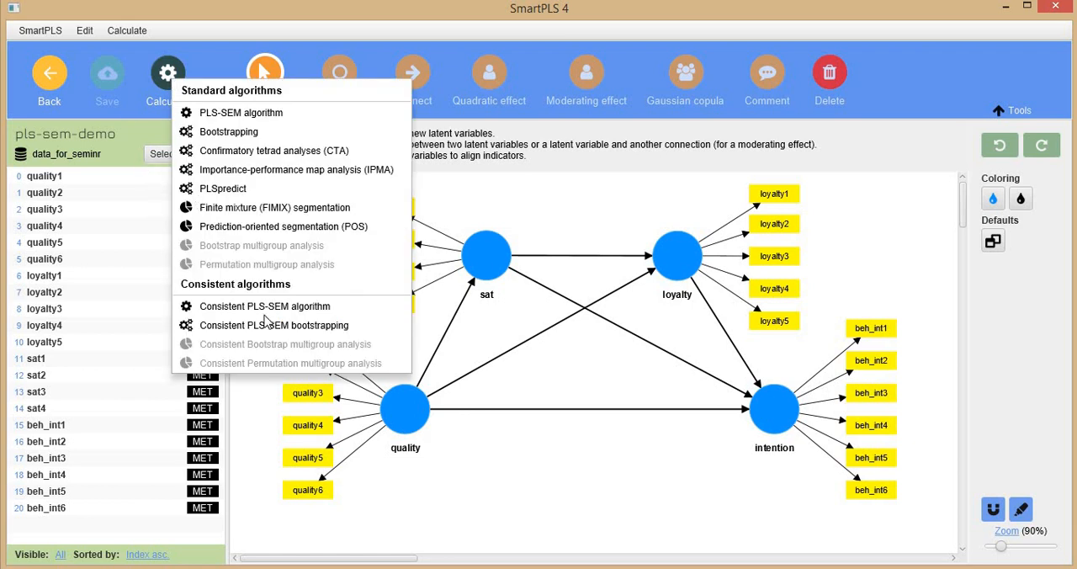
pyautogui.click(124, 159)
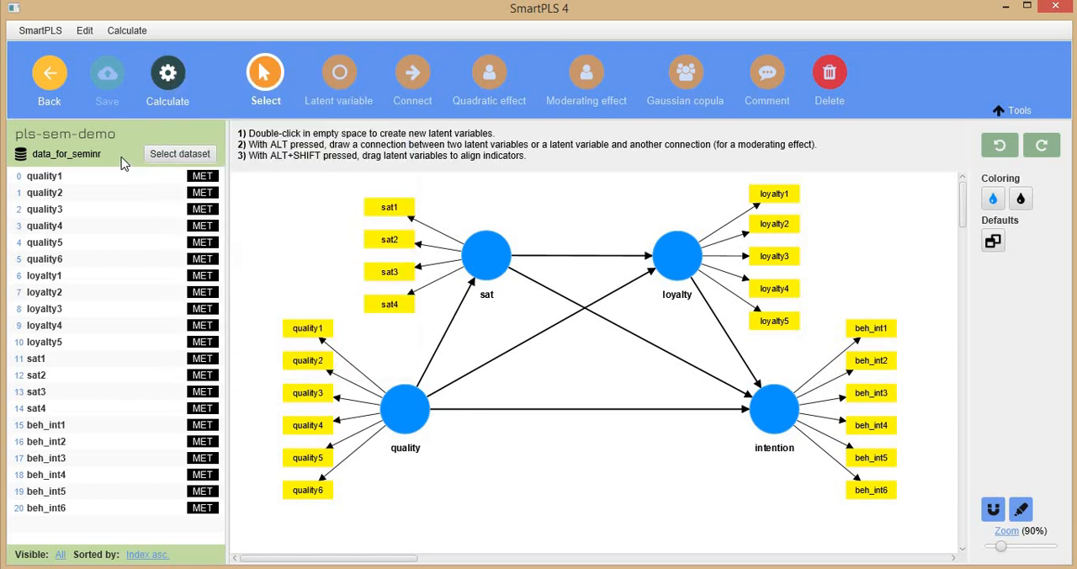
pyautogui.click(181, 156)
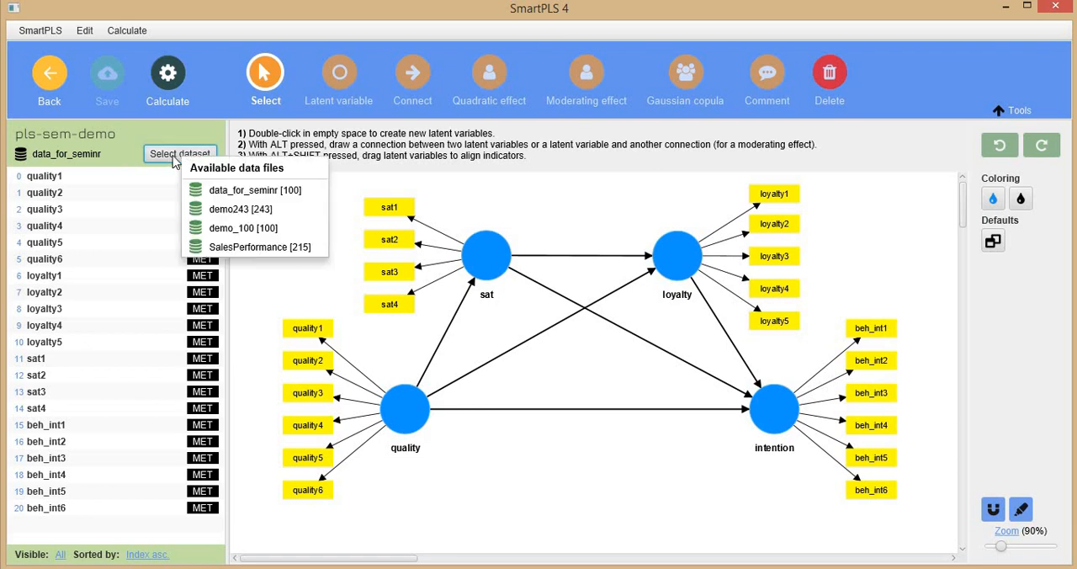
pyautogui.click(229, 217)
# Set up a permutation multigroup analysis with Low as Group A and Mid as Group B
pyautogui.click(169, 76)
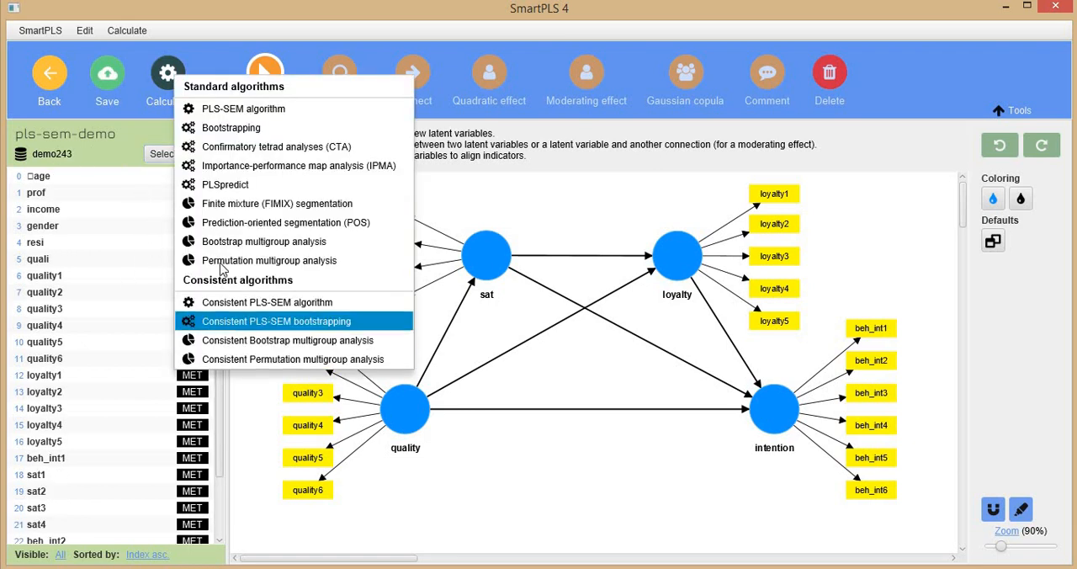
pyautogui.click(242, 261)
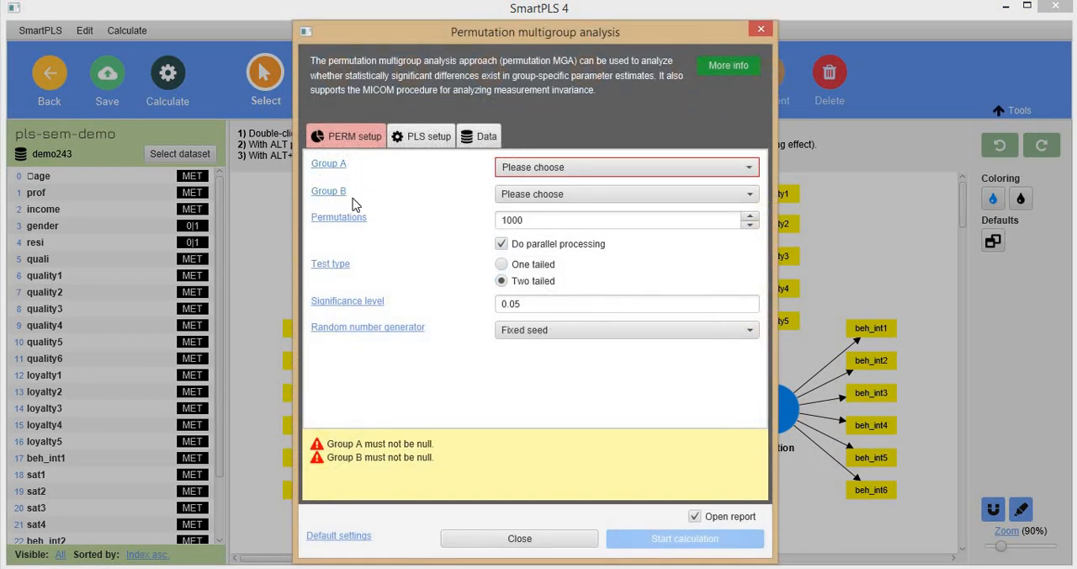
pyautogui.click(541, 172)
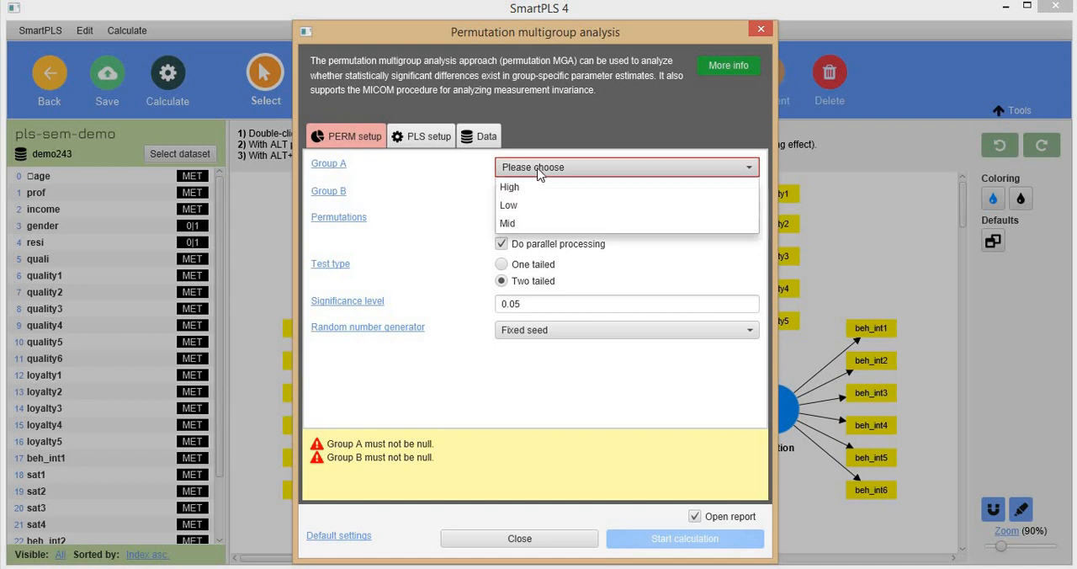
pyautogui.click(527, 206)
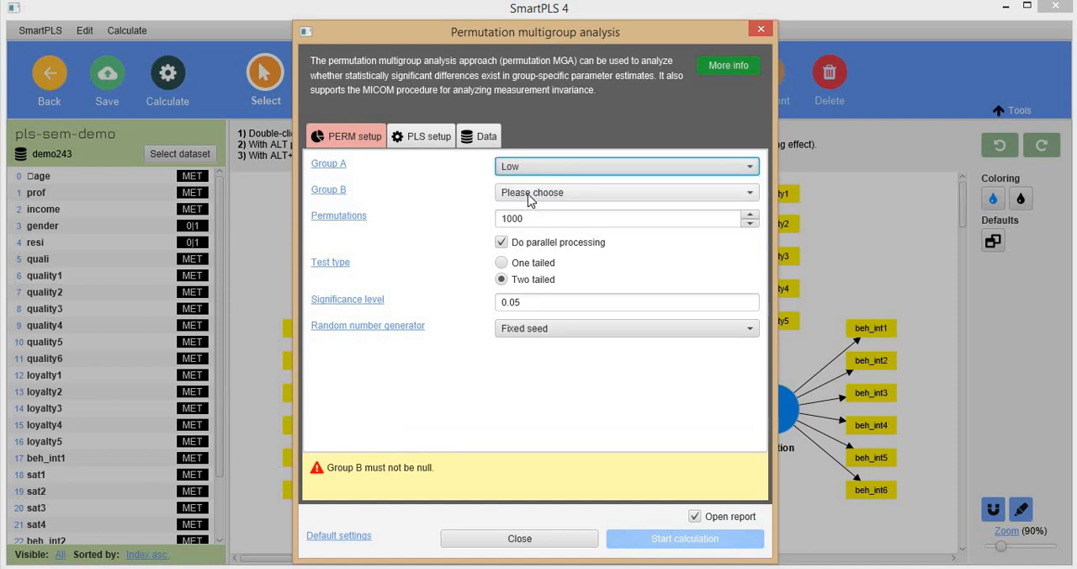
pyautogui.click(533, 192)
pyautogui.click(525, 249)
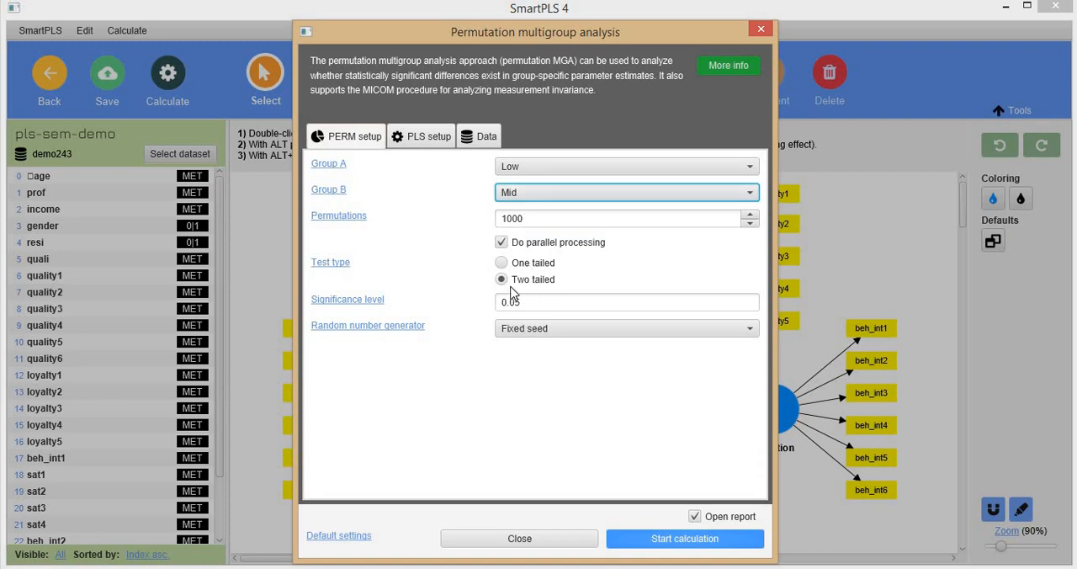
# Review the PLS and data settings of the permutation analysis and start the calculation
pyautogui.click(427, 137)
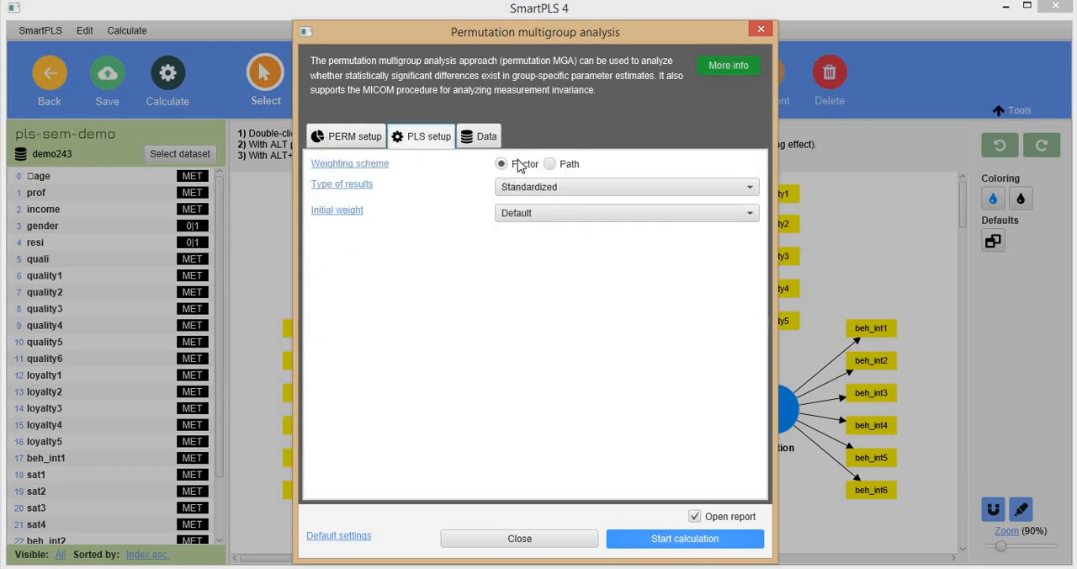
pyautogui.click(485, 143)
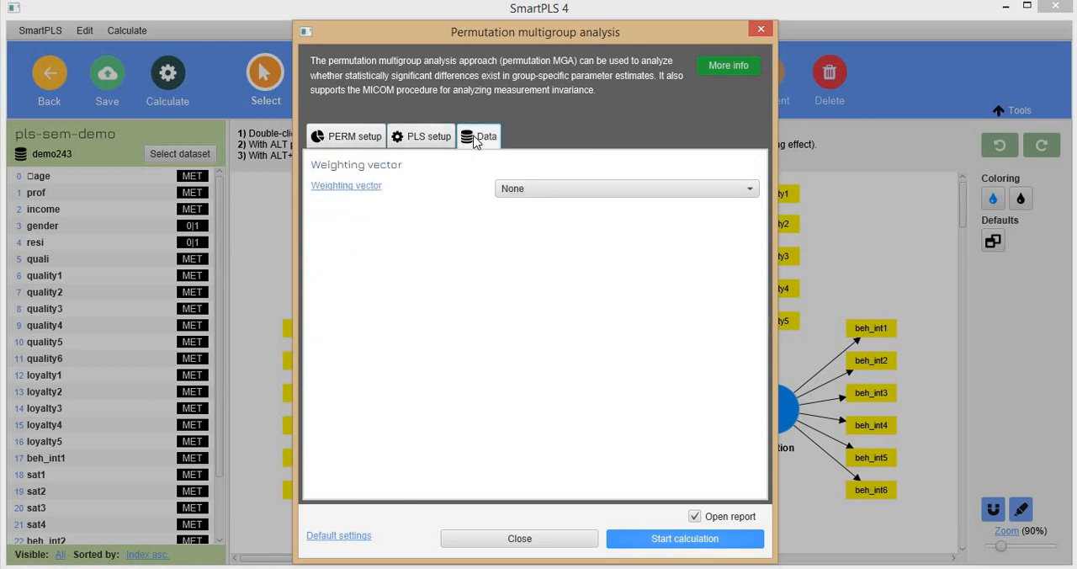
pyautogui.click(355, 137)
pyautogui.click(661, 540)
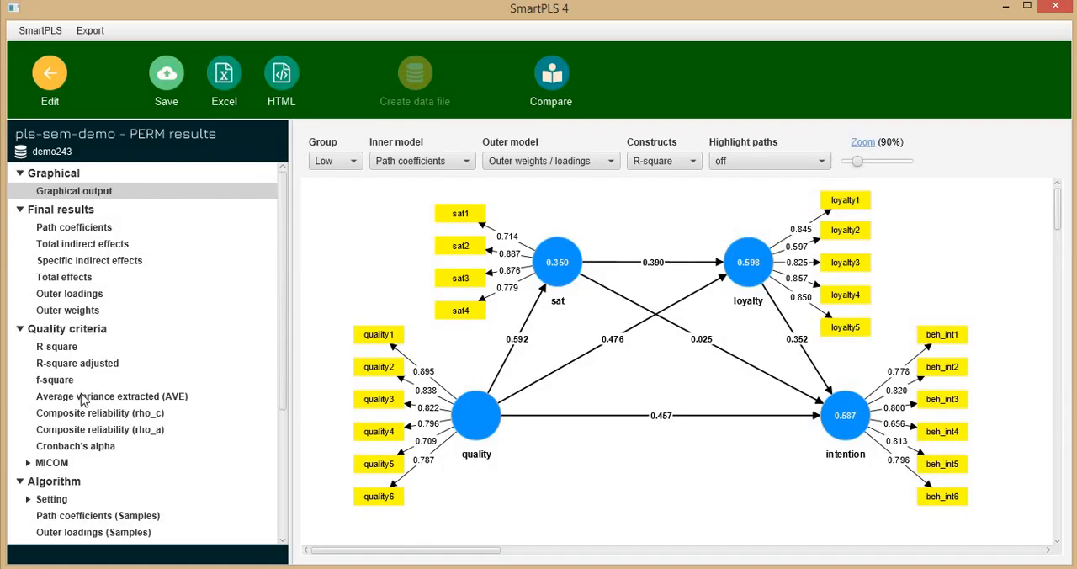
# Examine the MICOM Step 2 results and the permutation p values of the outer loadings
pyautogui.click(28, 463)
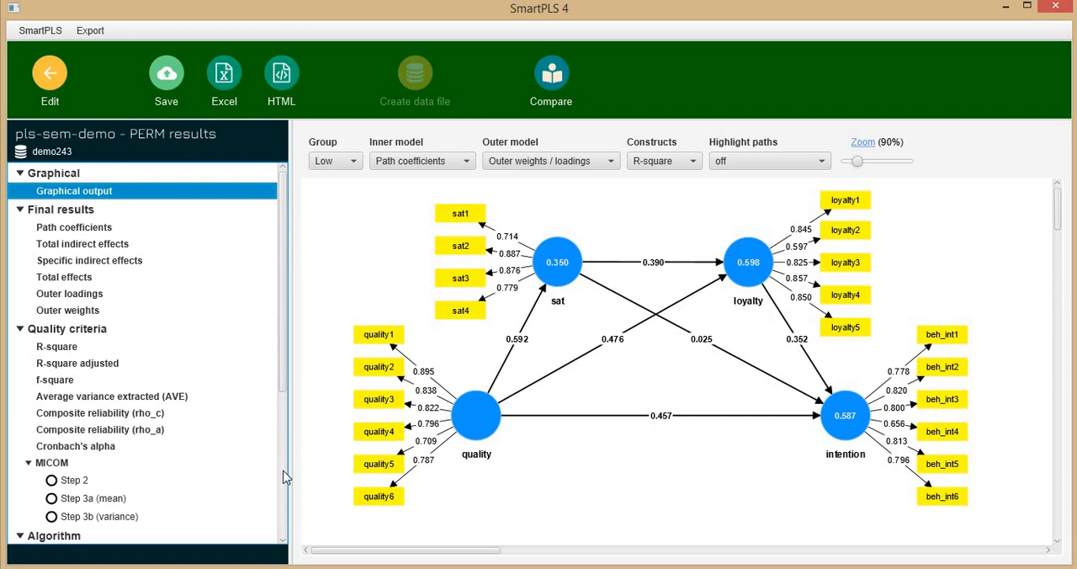
pyautogui.click(57, 482)
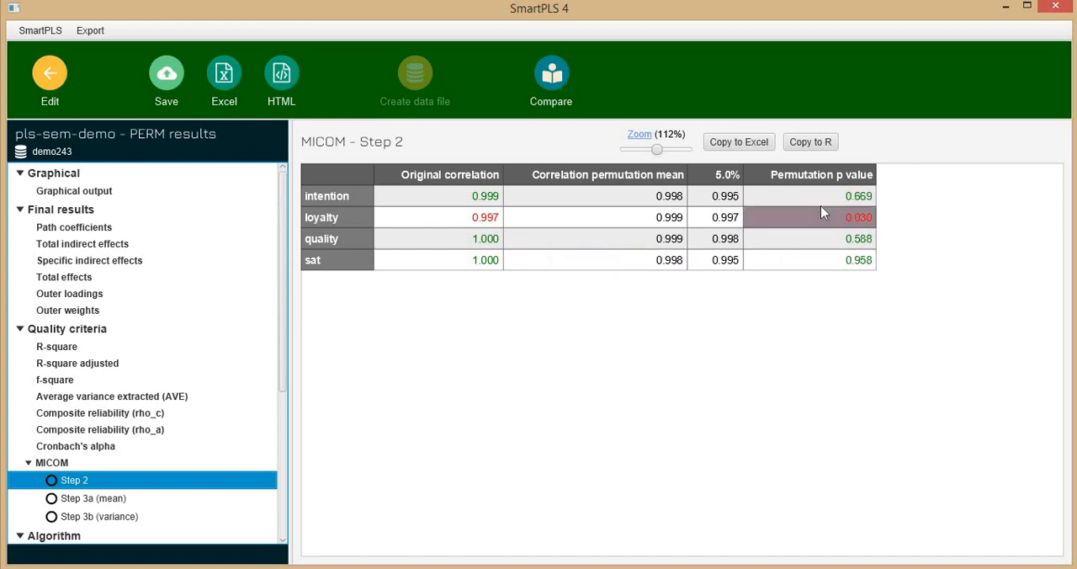
pyautogui.click(74, 293)
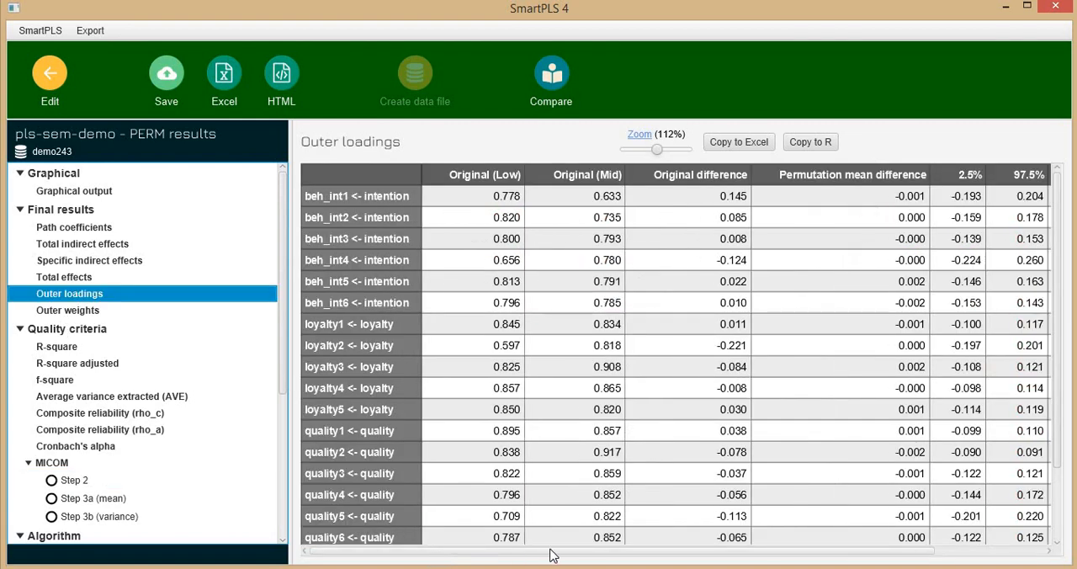
pyautogui.moveTo(551, 553); pyautogui.dragTo(699, 553)
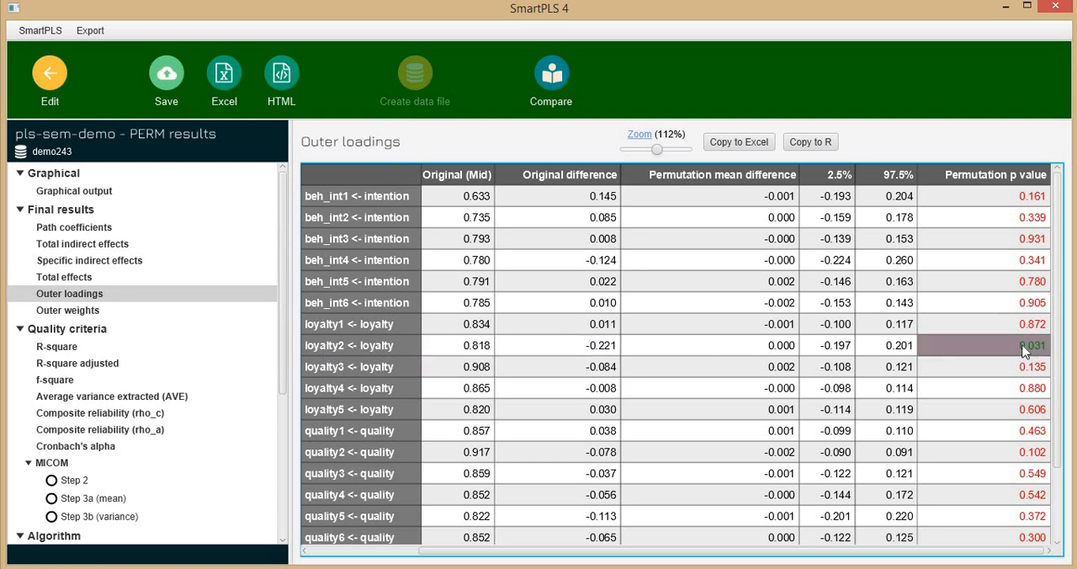
pyautogui.scroll(-3, 1026, 353)
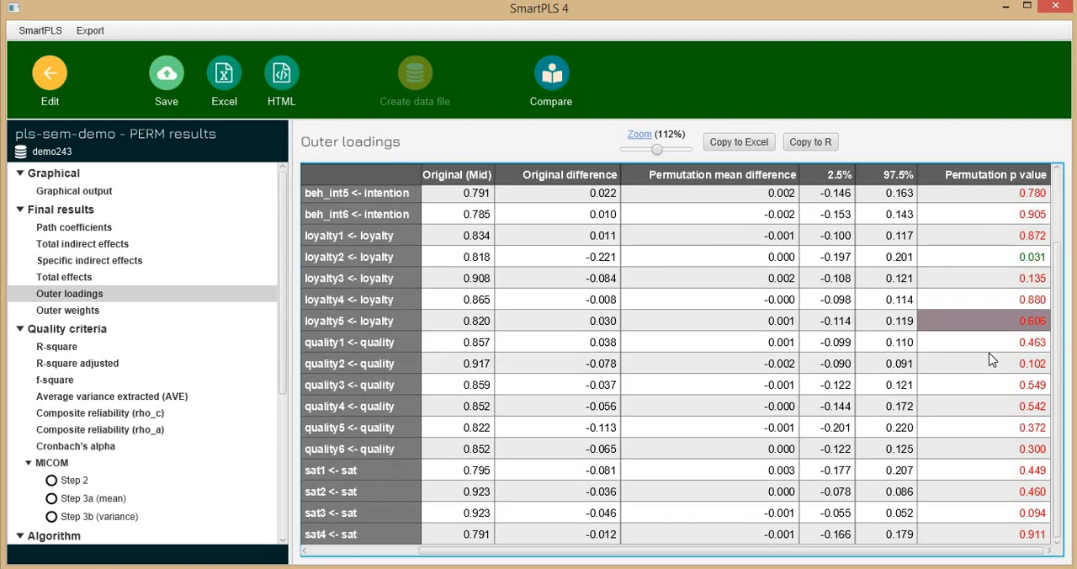
pyautogui.scroll(3, 990, 406)
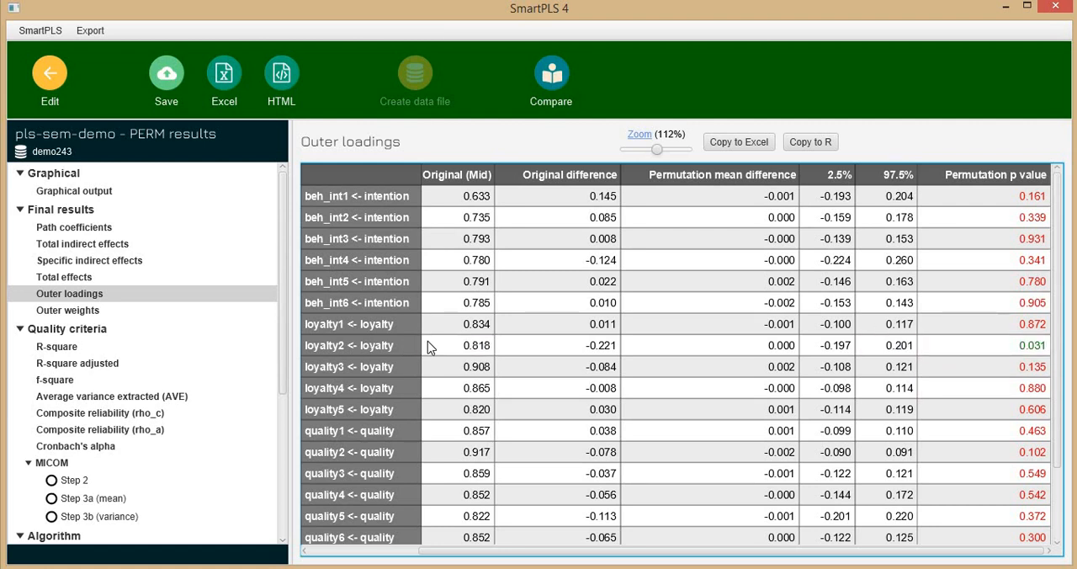
# Return to the model and delete the loyalty2 indicator from the loyalty construct
pyautogui.click(49, 74)
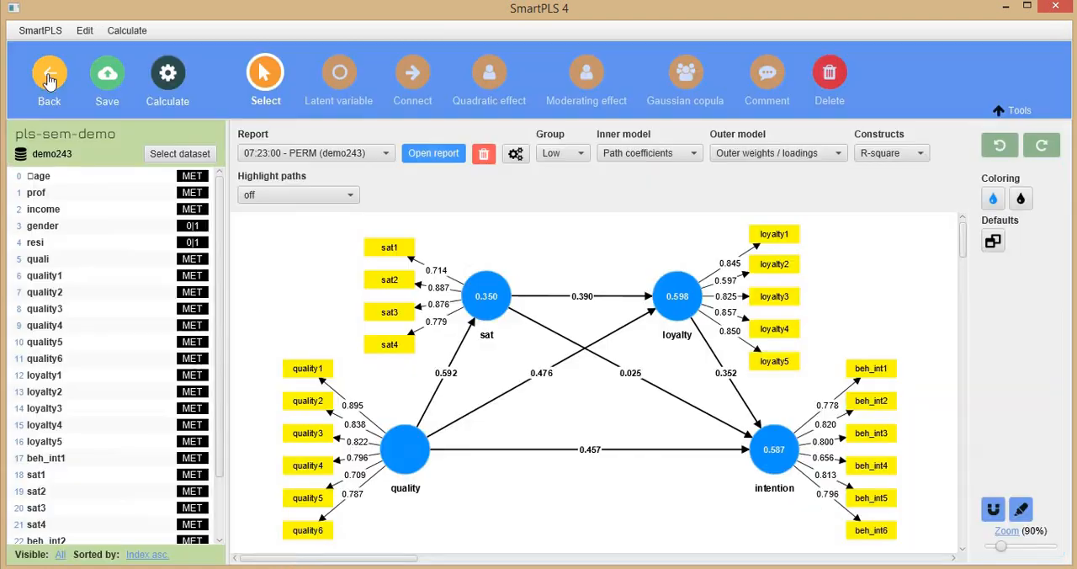
pyautogui.click(772, 266)
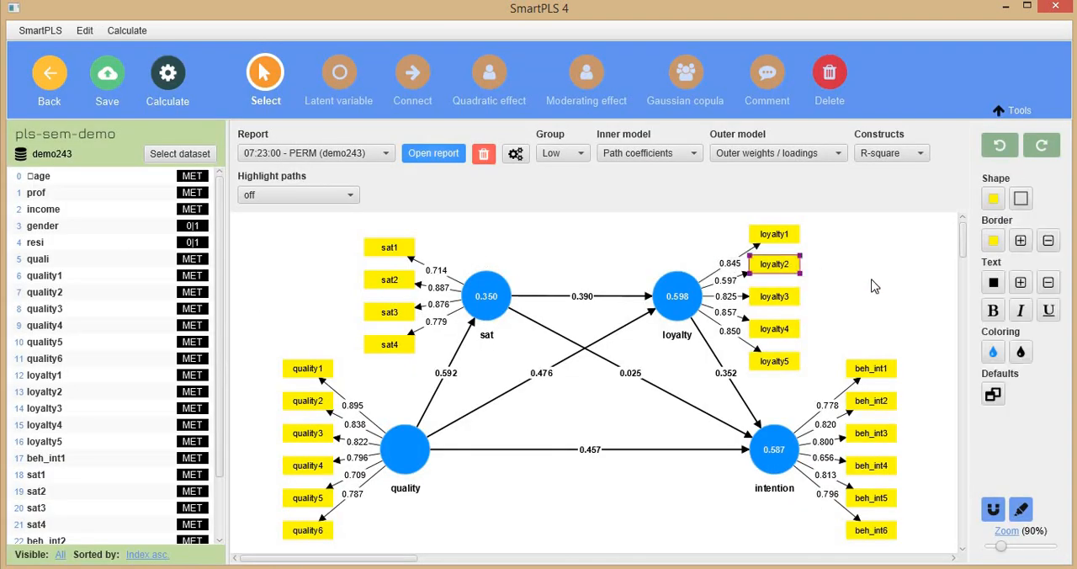
pyautogui.press('Delete')
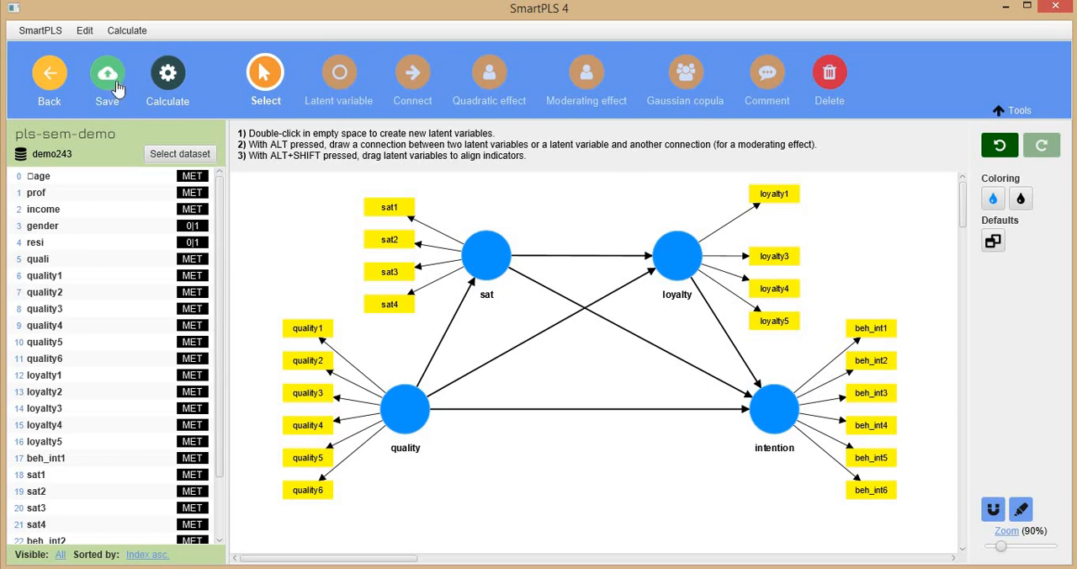
# Rerun the permutation multigroup analysis for the Low and Mid groups on the modified model
pyautogui.click(169, 78)
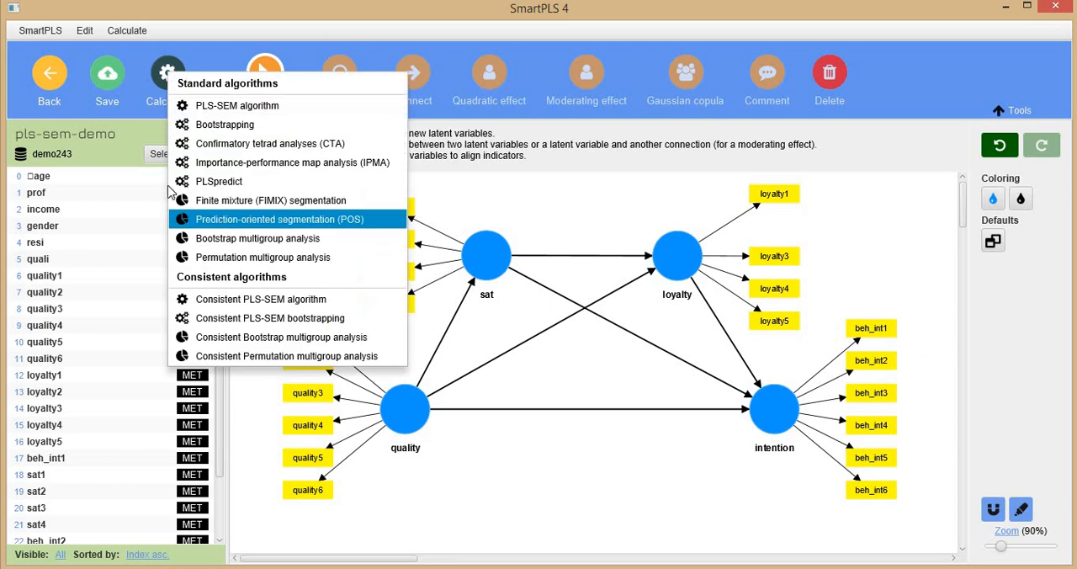
pyautogui.click(237, 259)
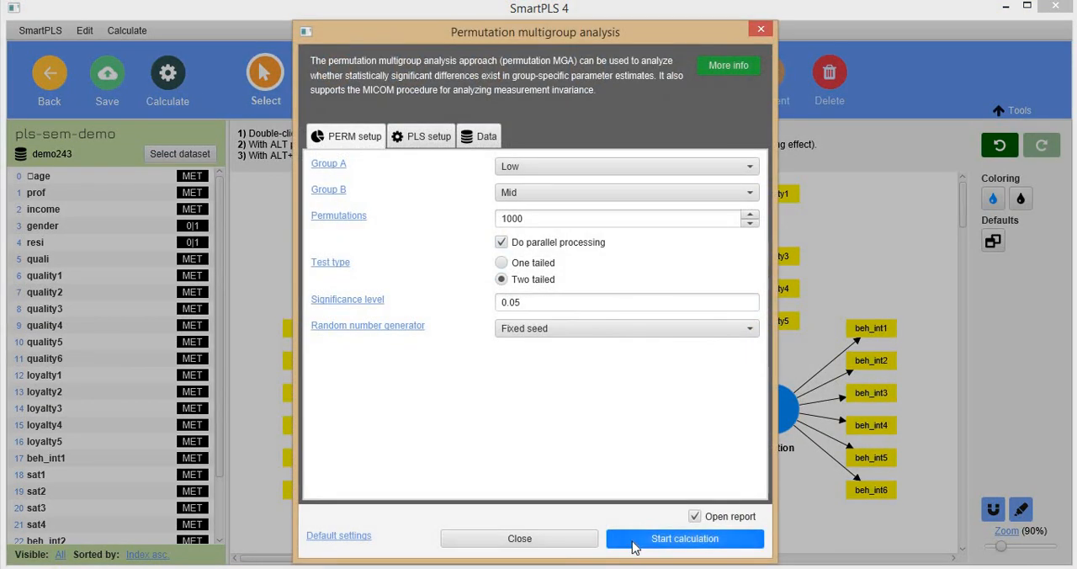
pyautogui.click(635, 538)
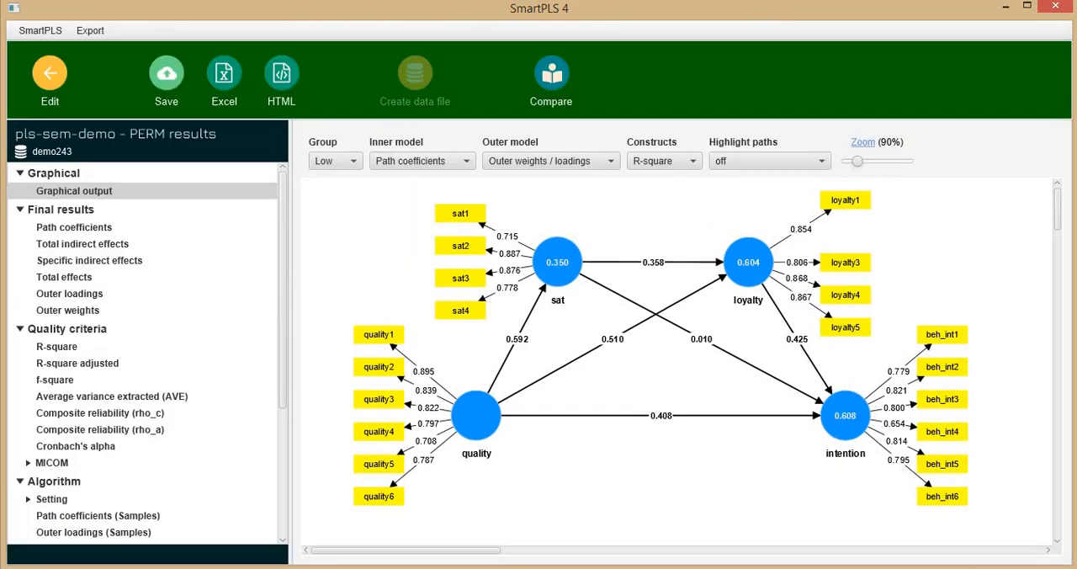
# Examine the MICOM Step 2 and Step 3a (mean) results in the new permutation report
pyautogui.click(54, 464)
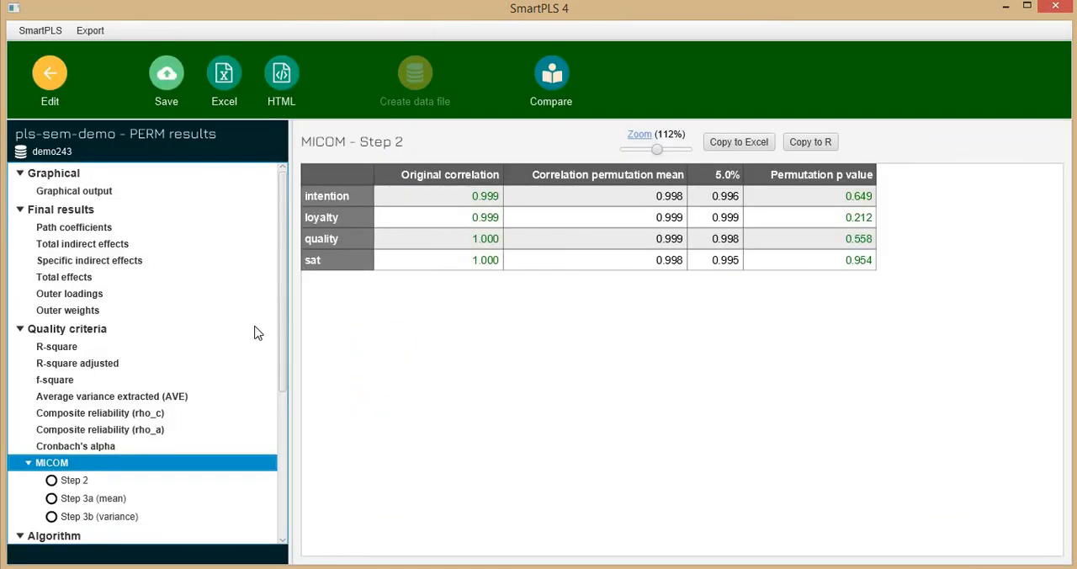
pyautogui.click(52, 483)
pyautogui.click(53, 499)
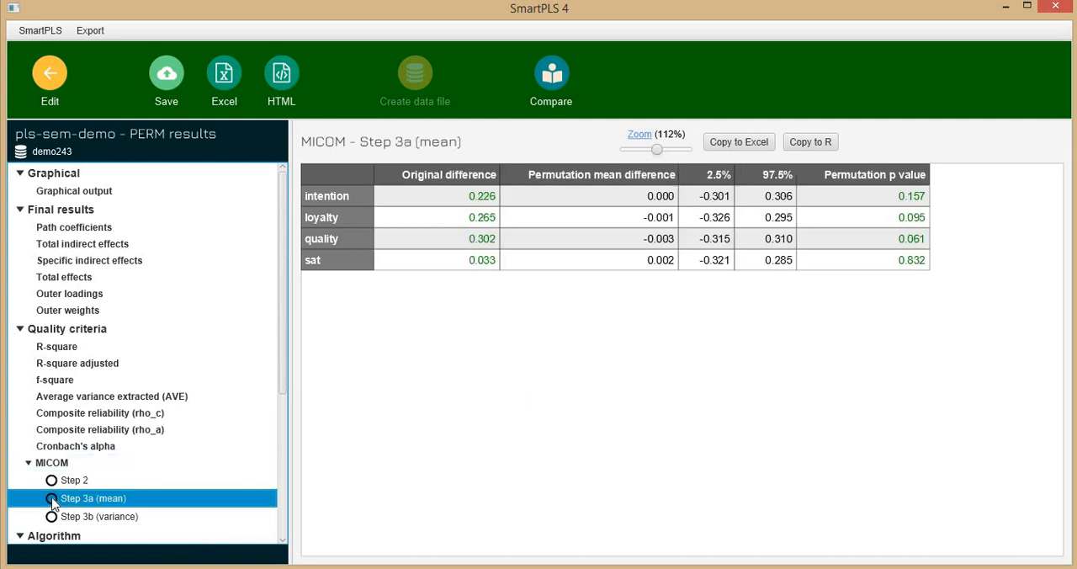
# Examine the MICOM Step 3b (variance) results, the Step 2 results and the permutation p values of the outer loadings
pyautogui.click(52, 517)
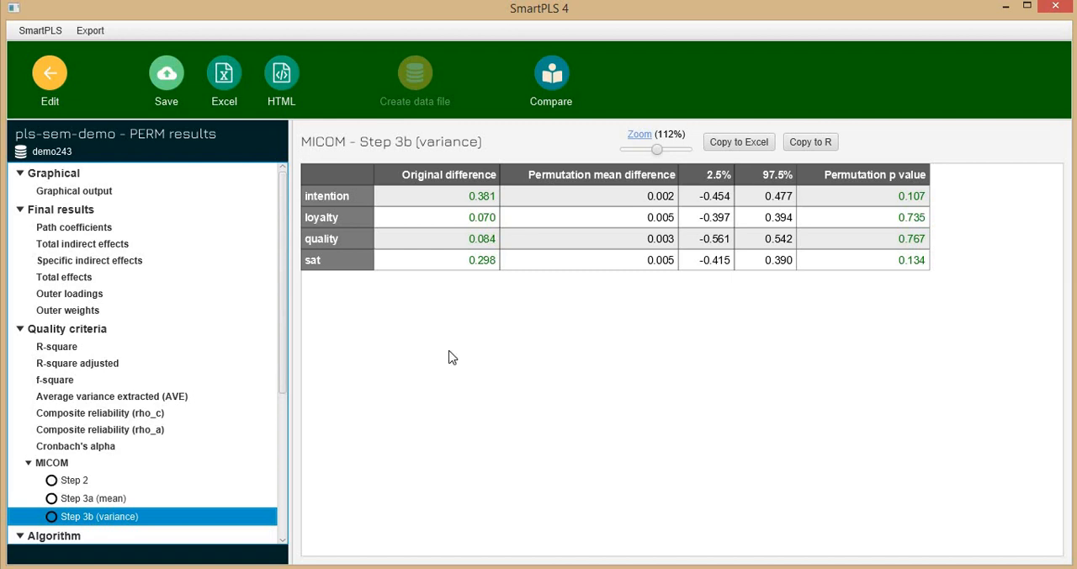
pyautogui.click(83, 296)
pyautogui.scroll(-3, 968, 395)
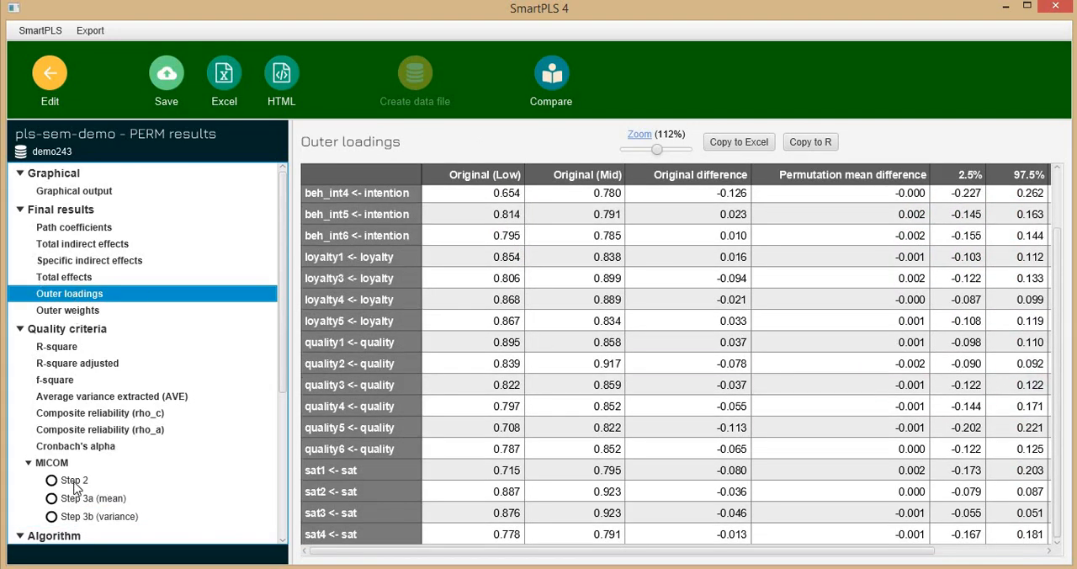
pyautogui.click(59, 485)
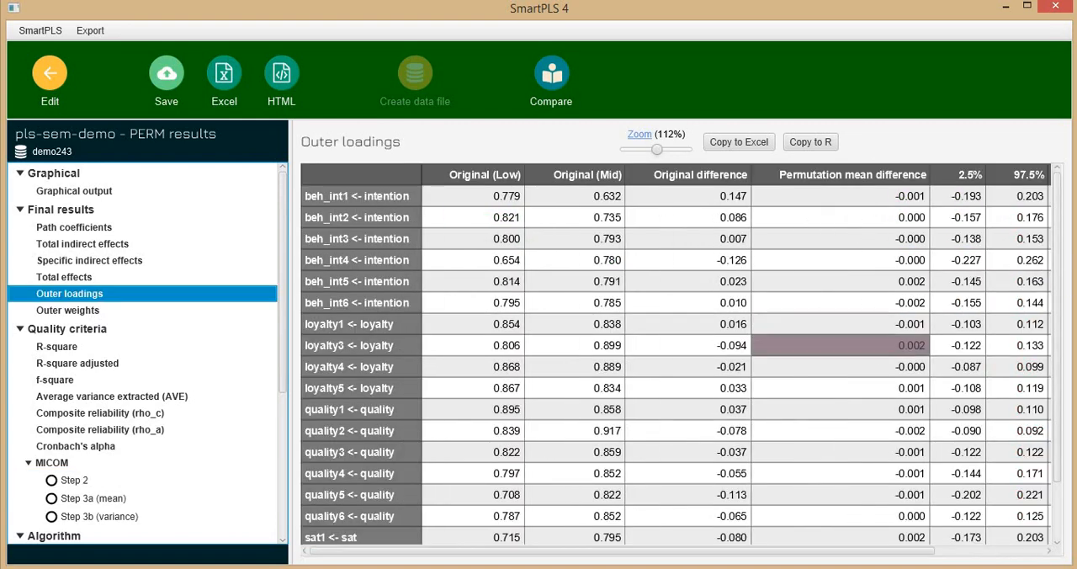
pyautogui.scroll(-3, 841, 353)
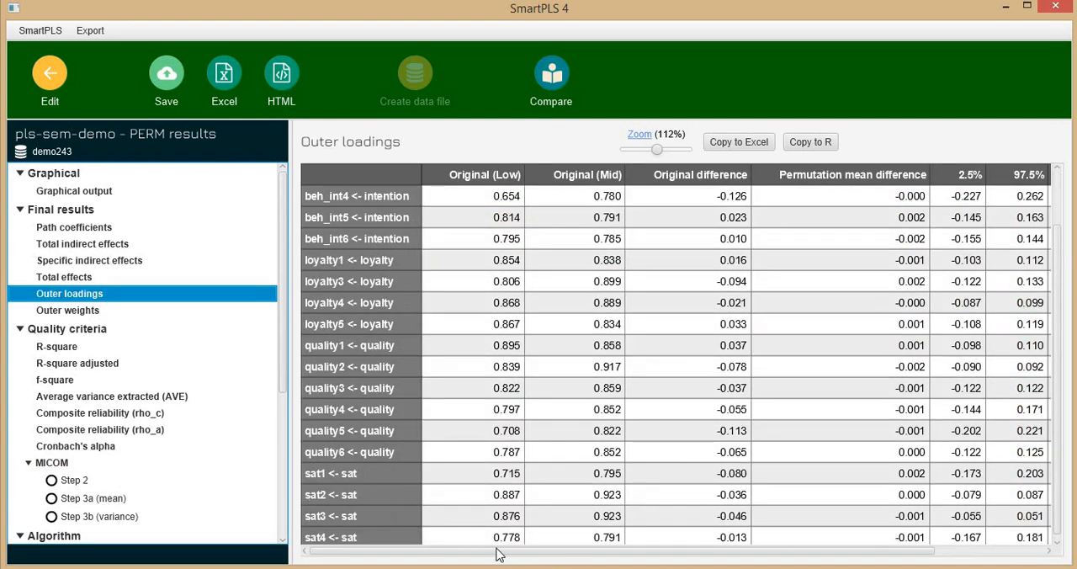
pyautogui.moveTo(498, 554); pyautogui.dragTo(1029, 388)
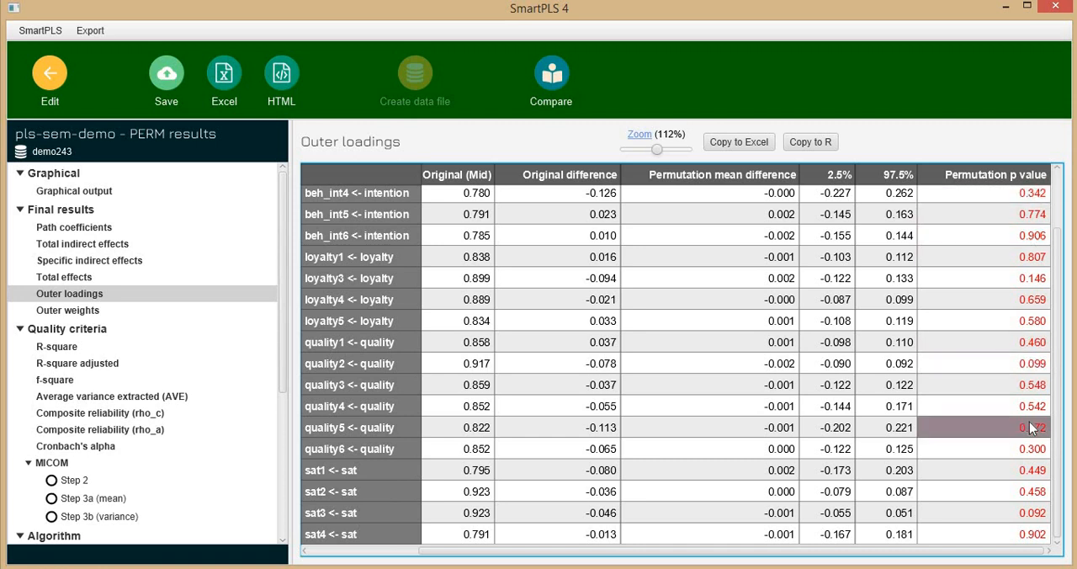
pyautogui.click(74, 481)
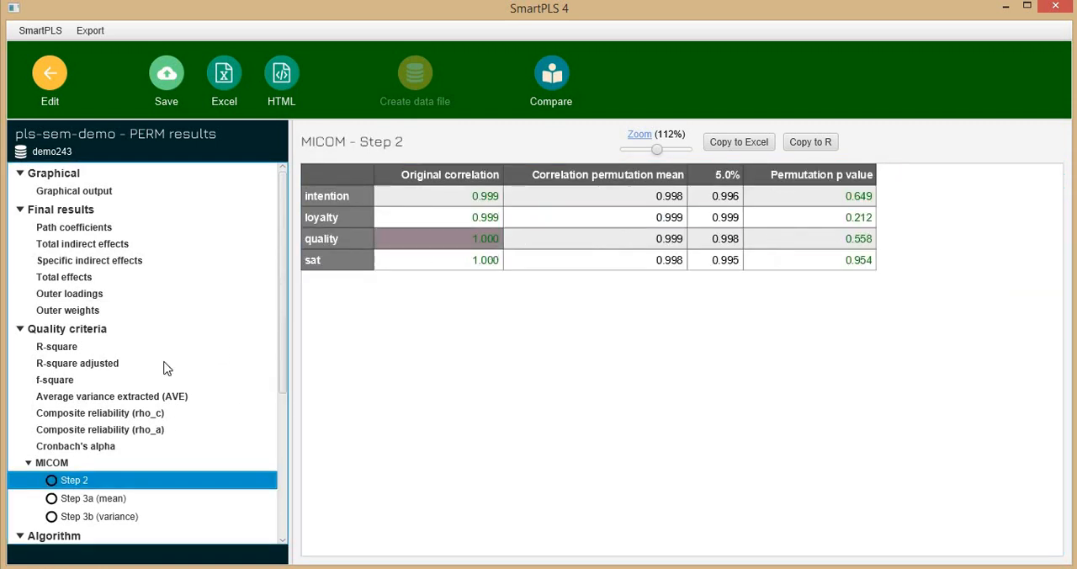
pyautogui.click(88, 296)
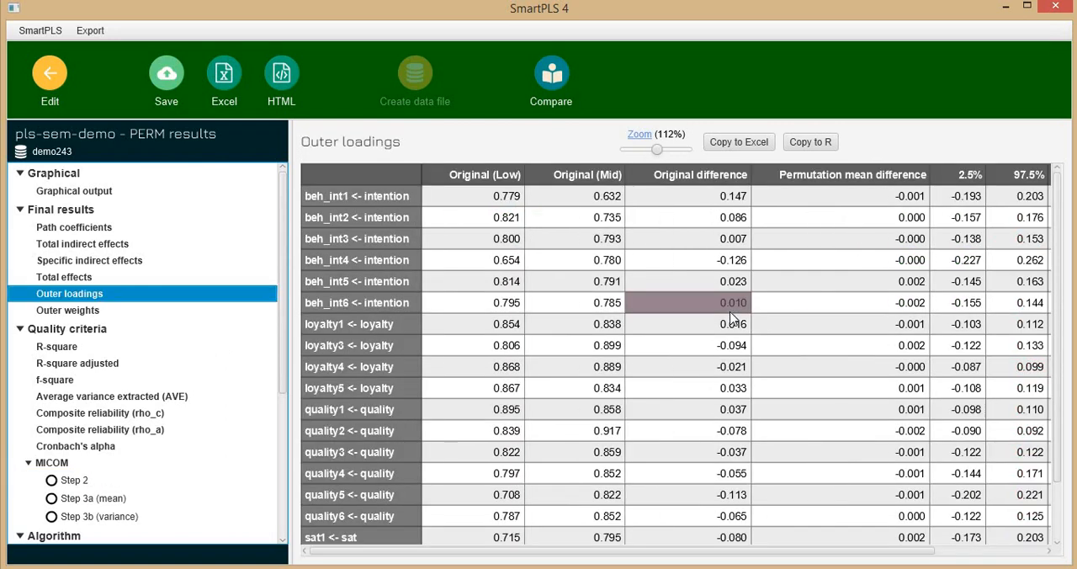
pyautogui.moveTo(498, 559); pyautogui.dragTo(607, 558)
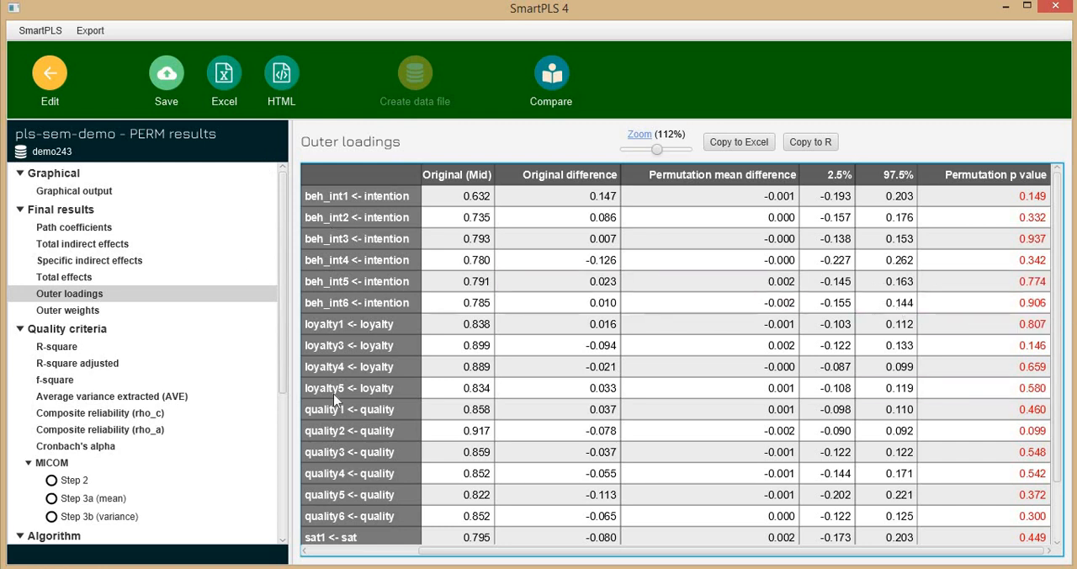
# Return to the model and run the permutation multigroup analysis with Low as Group A and High as Group B
pyautogui.click(62, 82)
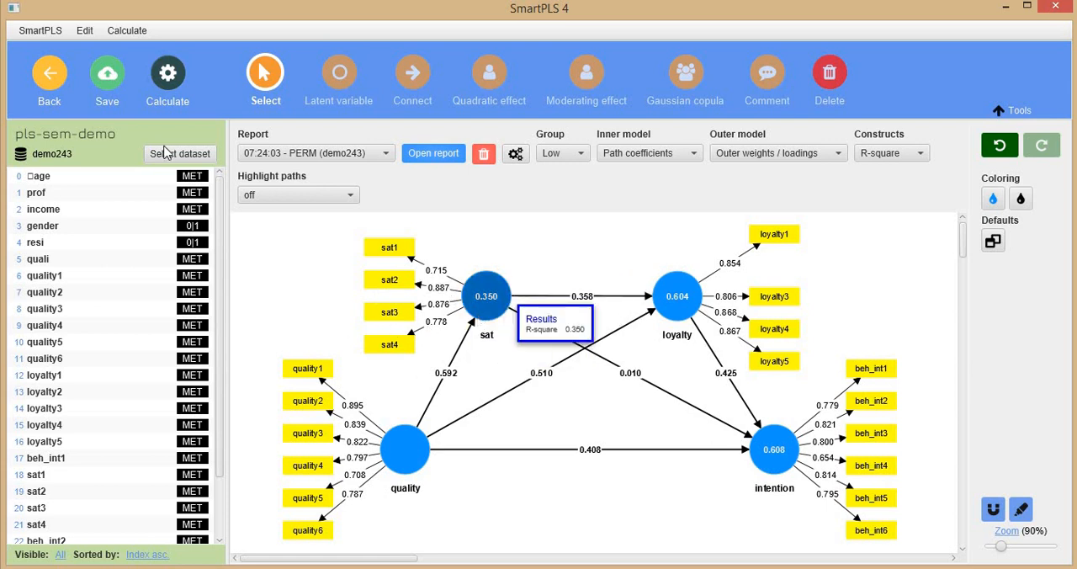
pyautogui.click(171, 83)
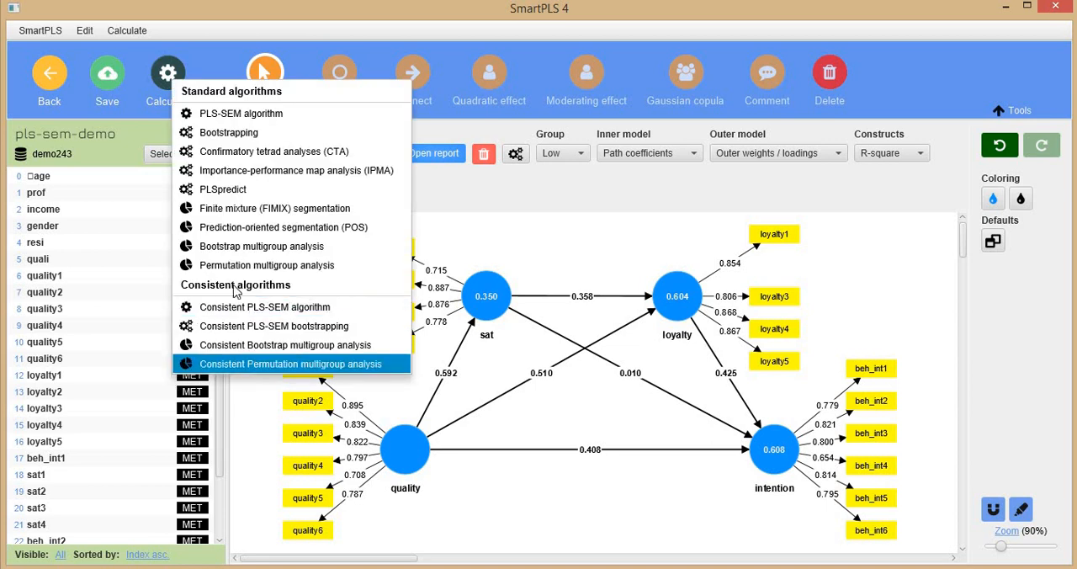
pyautogui.click(229, 279)
pyautogui.click(168, 82)
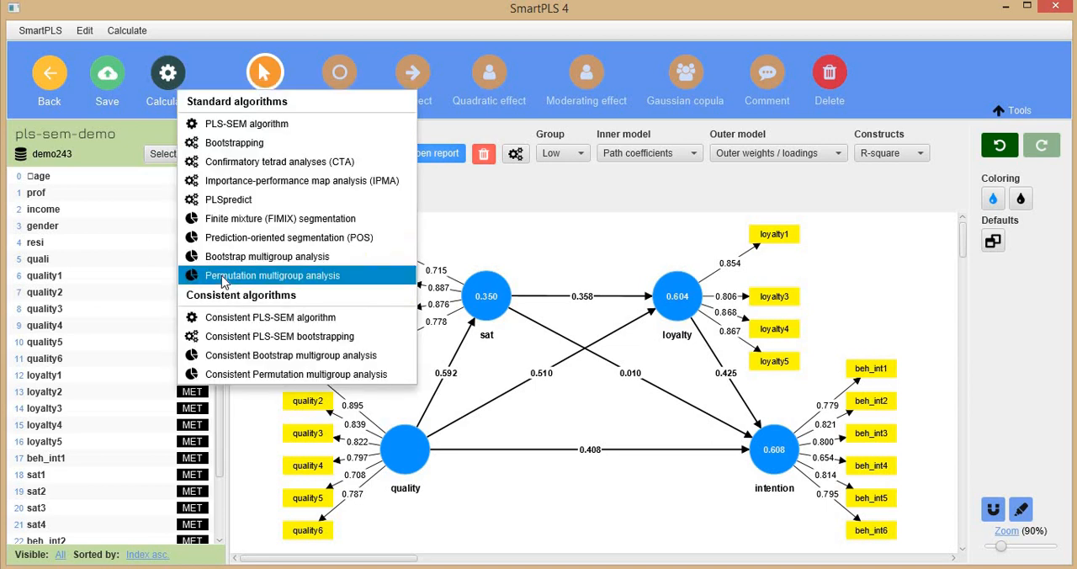
pyautogui.click(225, 277)
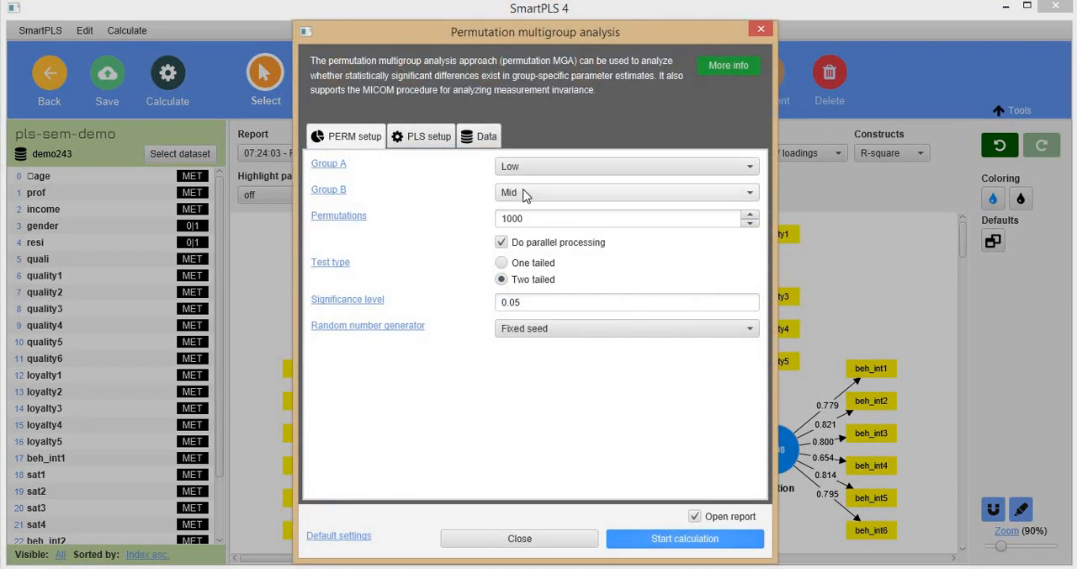
pyautogui.click(525, 194)
pyautogui.click(539, 211)
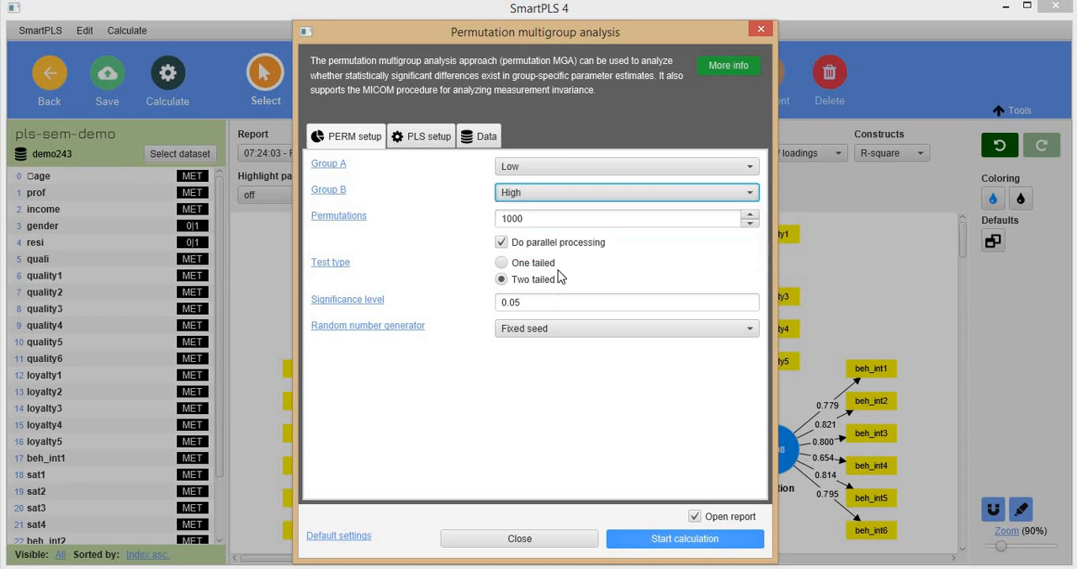
pyautogui.click(654, 545)
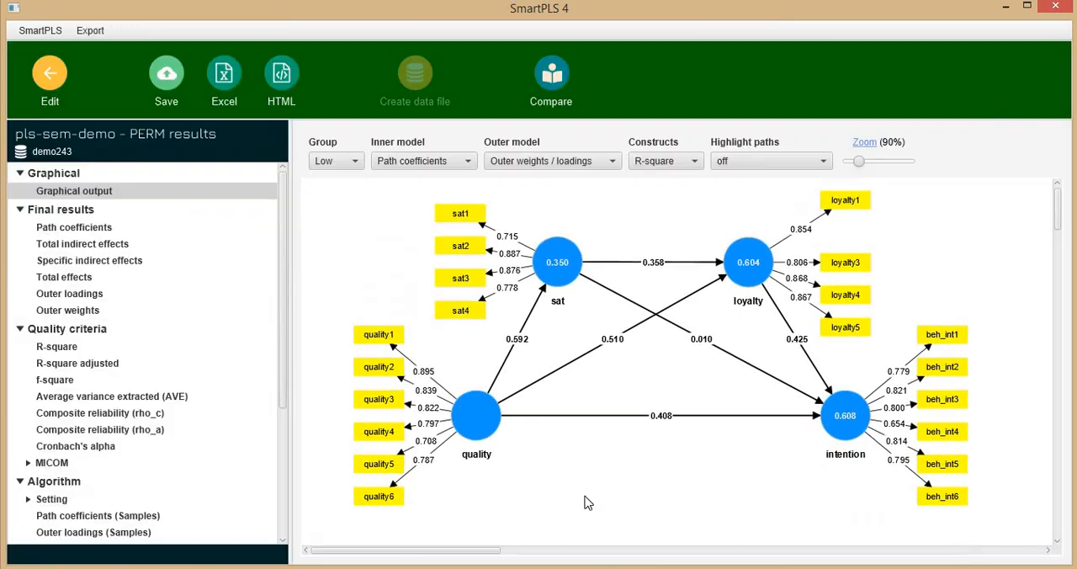
# Switch to the selfie promotion paper in Acrobat and rotate page 11 upright to examine its measurement invariance reporting table
pyautogui.moveTo(603, 567)
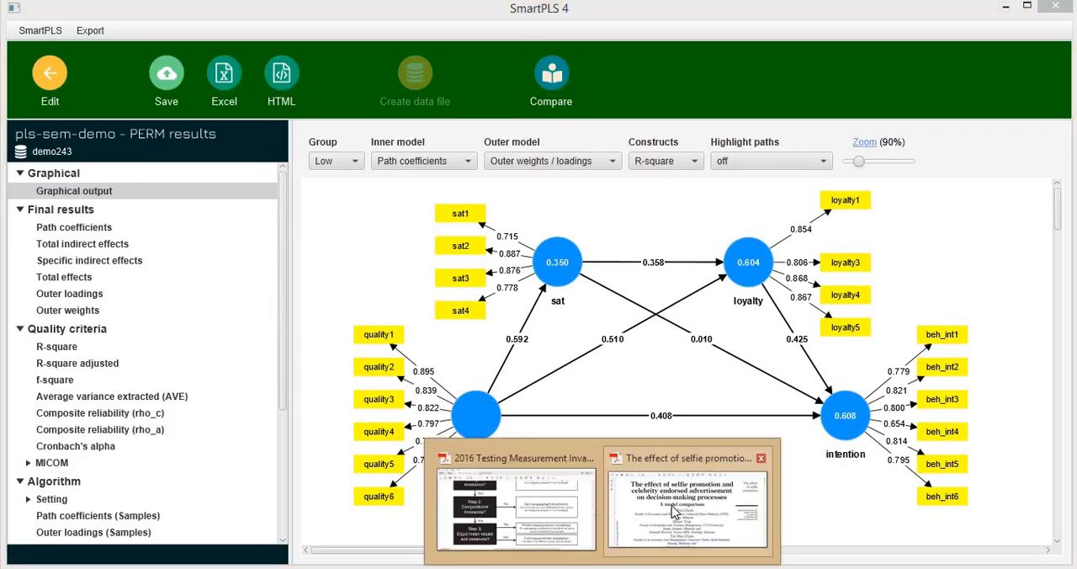
pyautogui.click(678, 513)
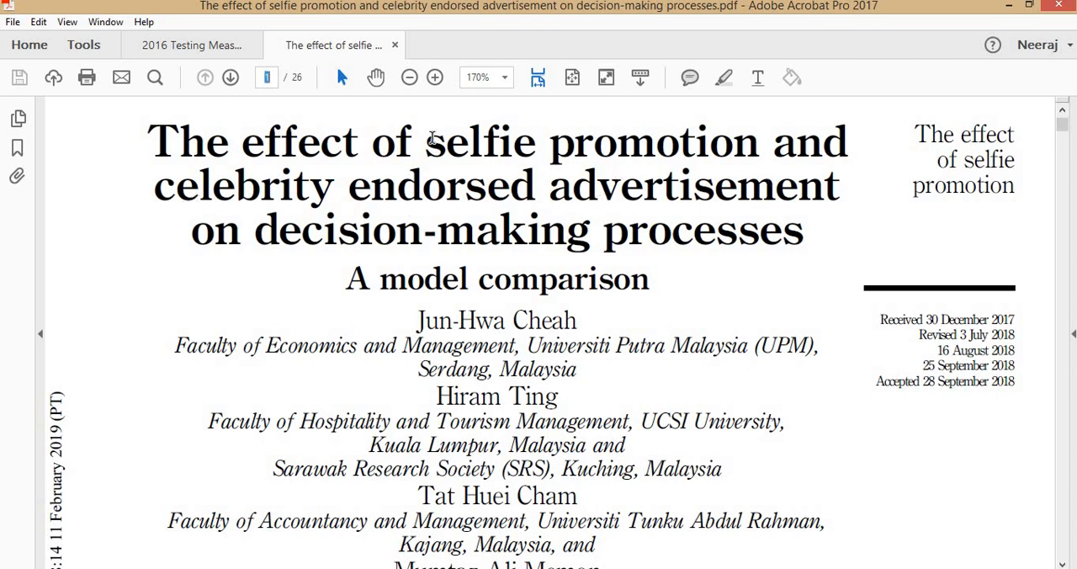
pyautogui.write('11')
pyautogui.press('Return')
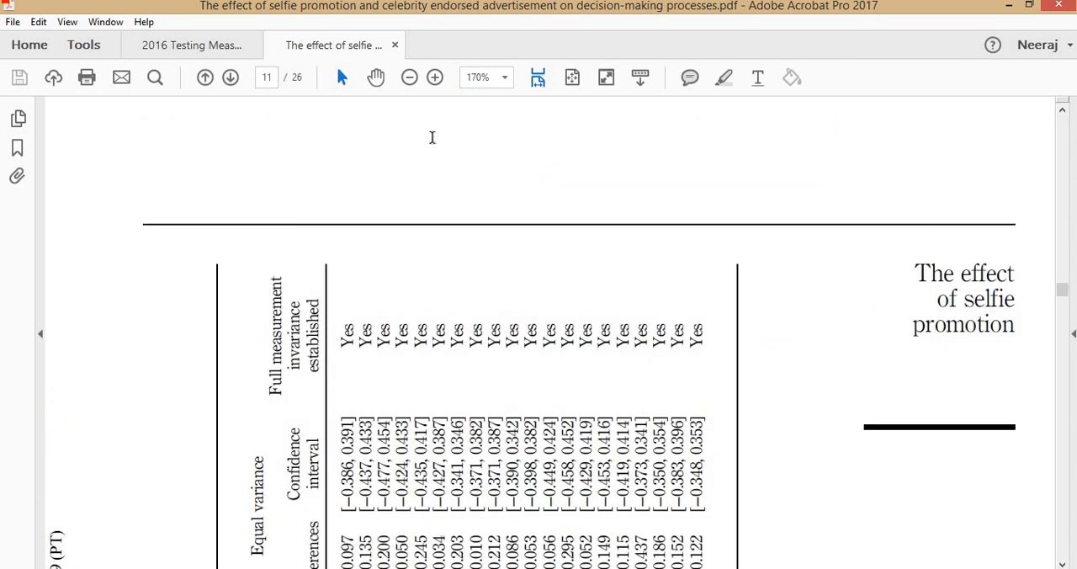
pyautogui.hotkey('ctrl', 'shift', '+')
pyautogui.scroll(1, 551, 252)
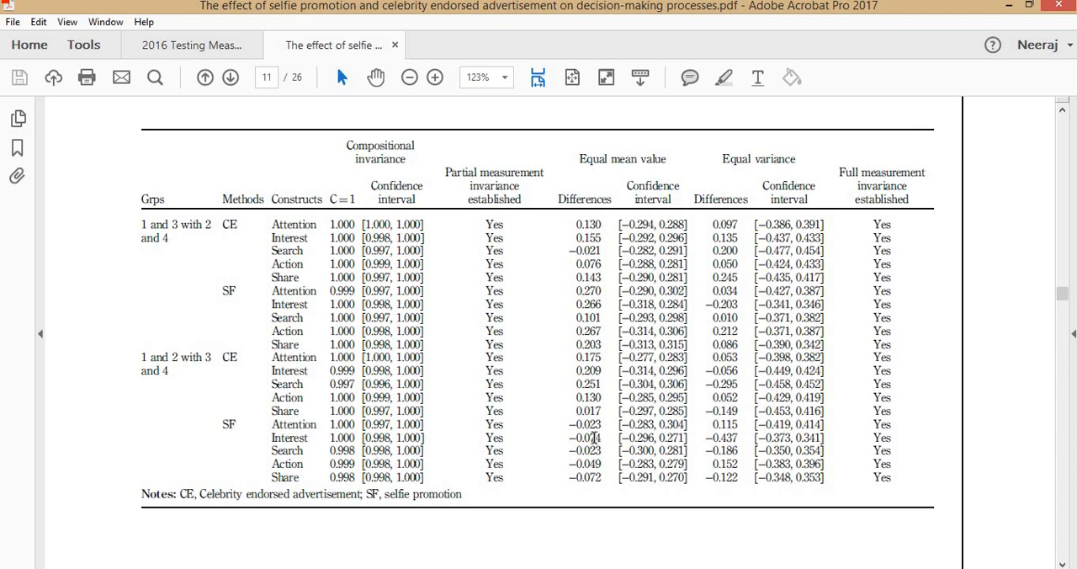
# Switch to the MICOM reporting workbook in Excel and review the template's group, construct, configural and compositional invariance columns
pyautogui.hotkey('alt', 'Tab')
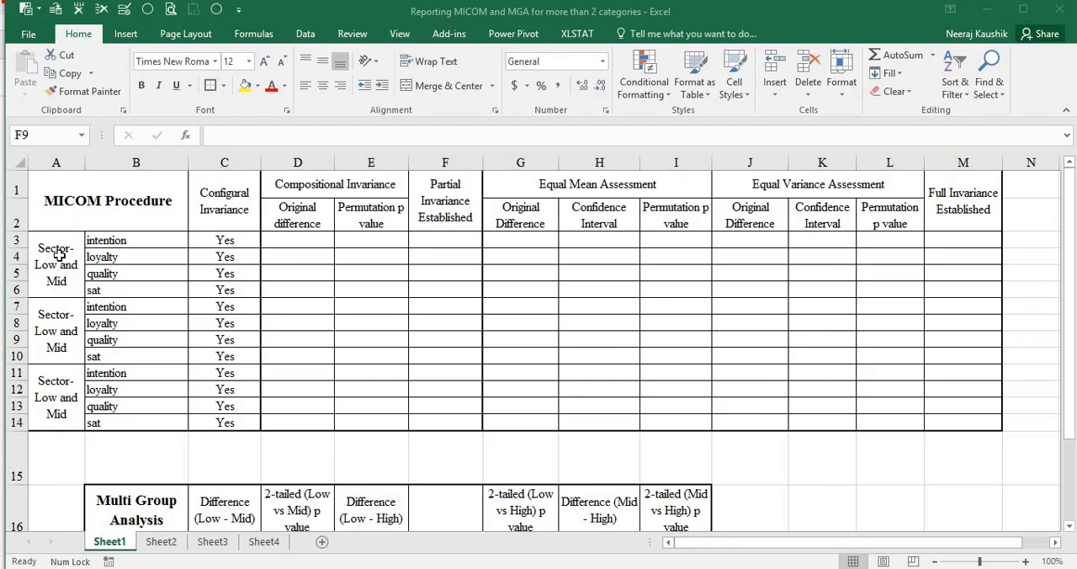
pyautogui.click(123, 237)
pyautogui.click(115, 203)
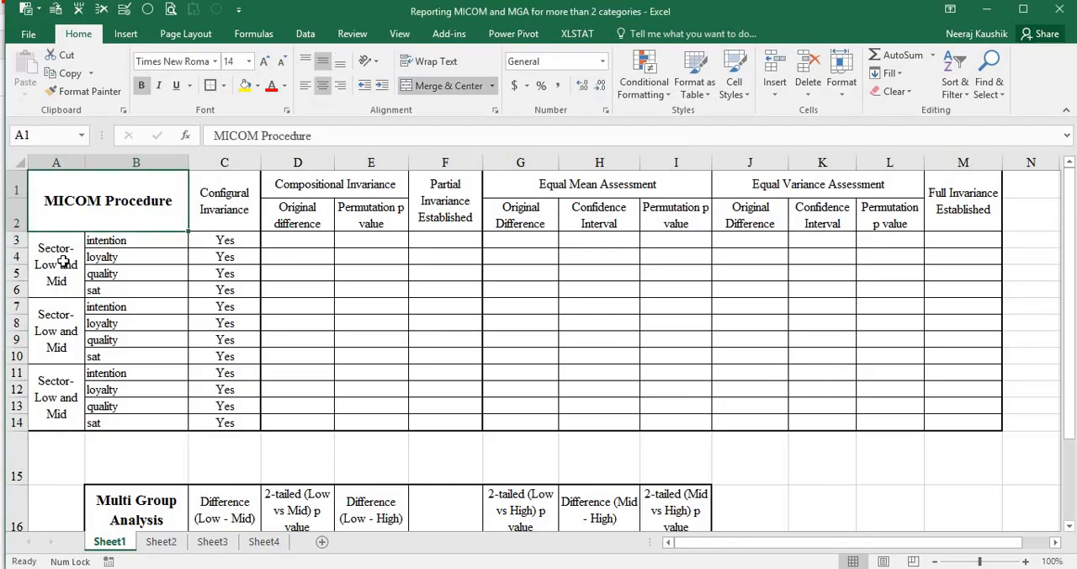
pyautogui.click(64, 262)
pyautogui.click(68, 337)
pyautogui.click(64, 394)
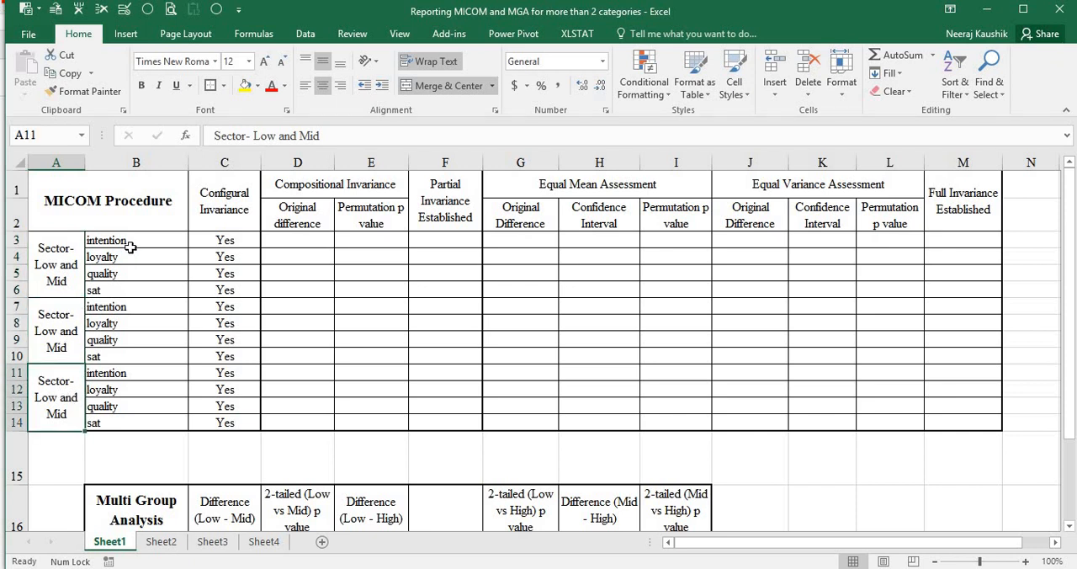
pyautogui.moveTo(131, 245); pyautogui.dragTo(145, 290)
pyautogui.moveTo(236, 206); pyautogui.dragTo(236, 420)
pyautogui.moveTo(307, 193); pyautogui.dragTo(446, 420)
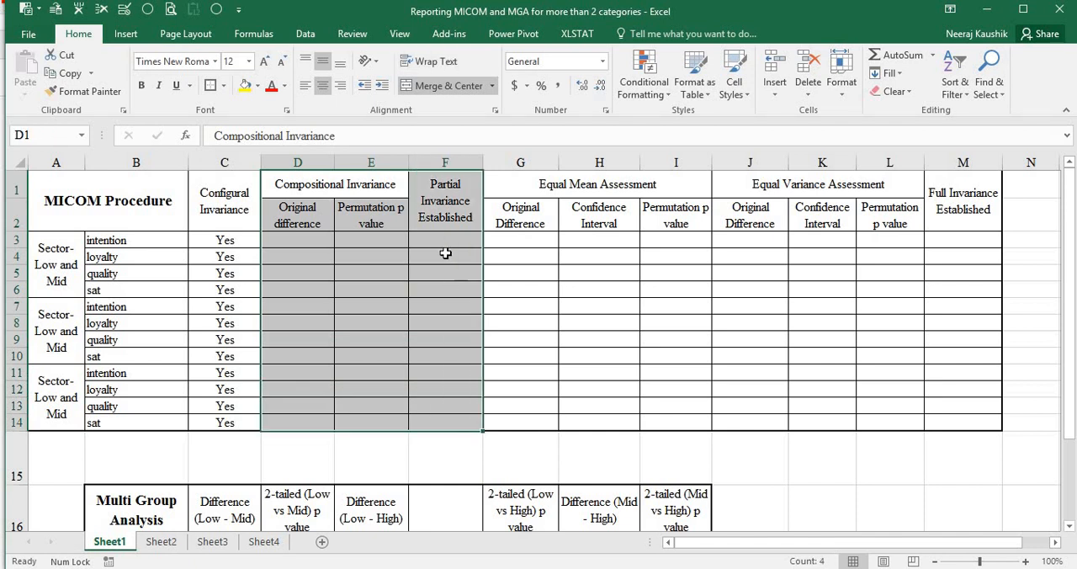
pyautogui.click(446, 242)
pyautogui.click(295, 239)
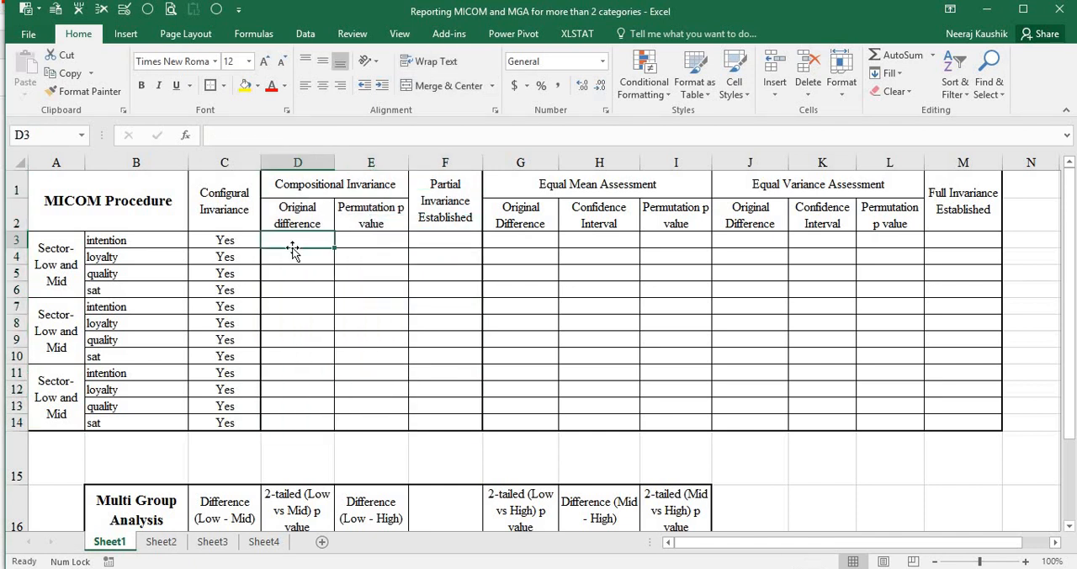
pyautogui.click(367, 236)
# Switch to SmartPLS and examine the MICOM Step 2 results for the Low and High groups
pyautogui.hotkey('alt', 'Tab')
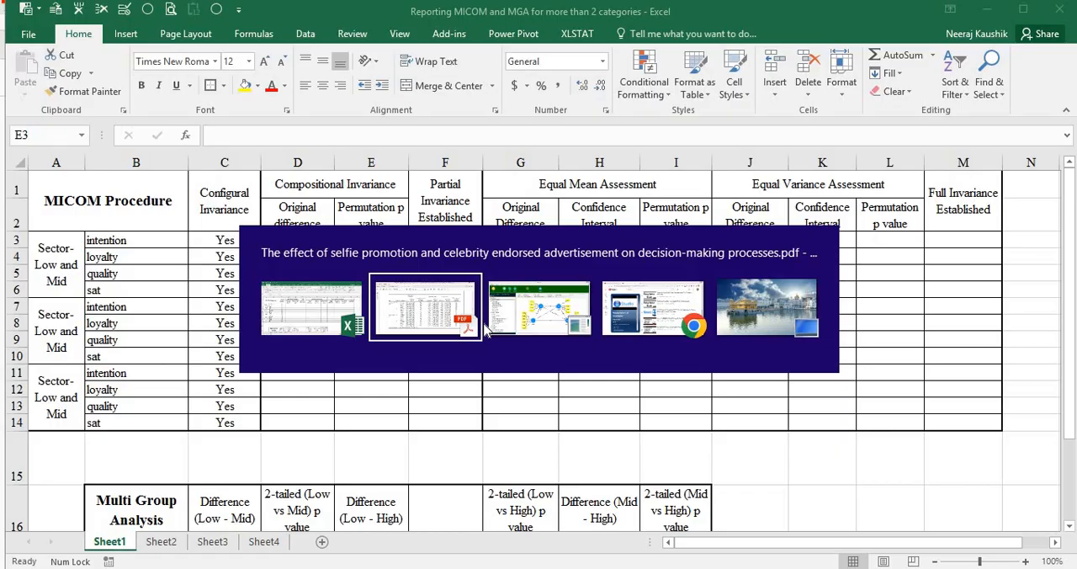
pyautogui.click(497, 320)
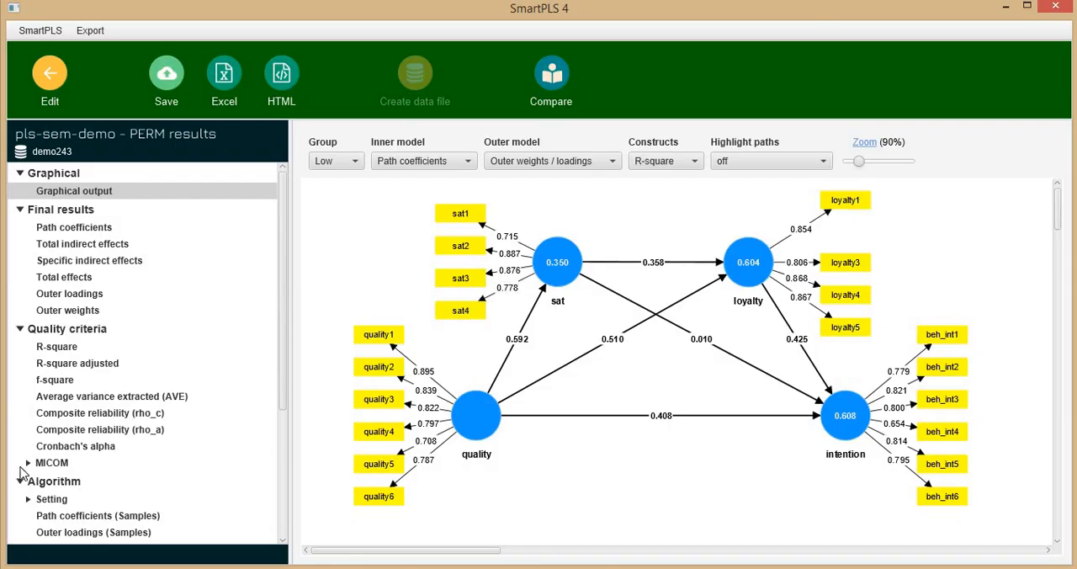
pyautogui.click(29, 464)
pyautogui.click(56, 483)
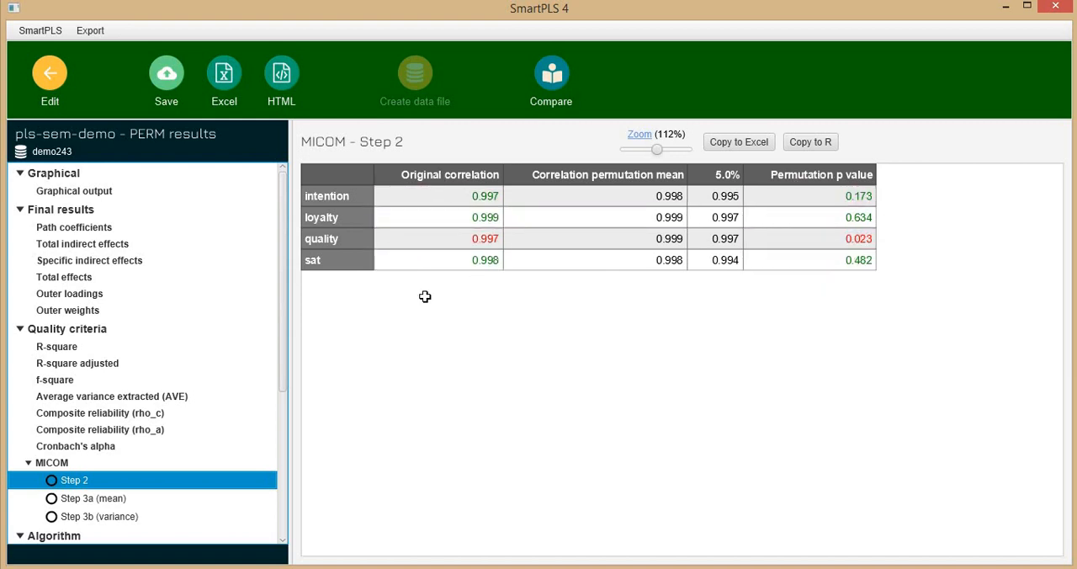
# Switch to the Excel reporting workbook and review the Partial Invariance Established column for all group pairs
pyautogui.hotkey('alt', 'Tab')
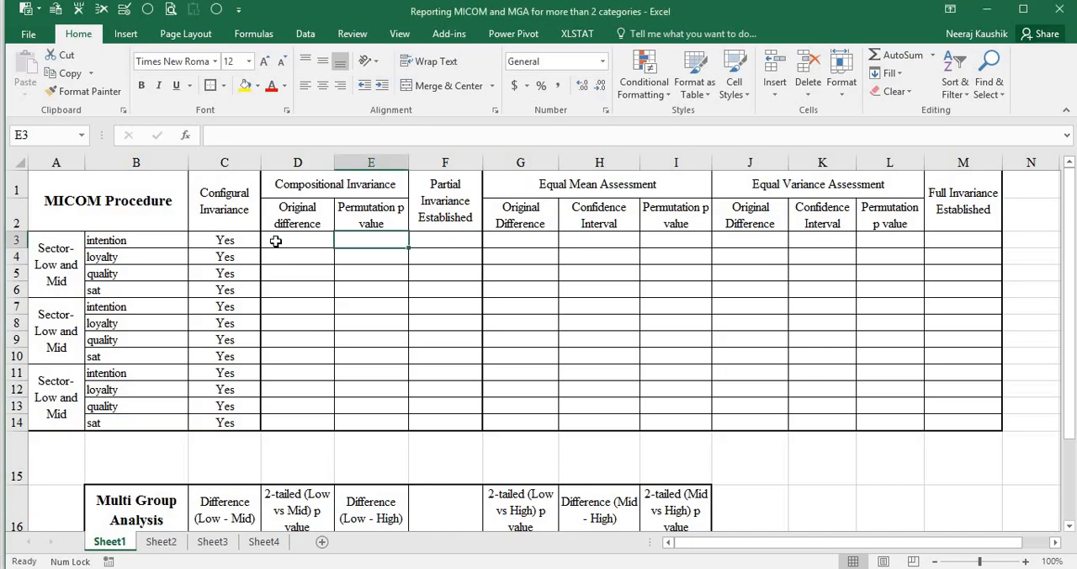
pyautogui.click(444, 238)
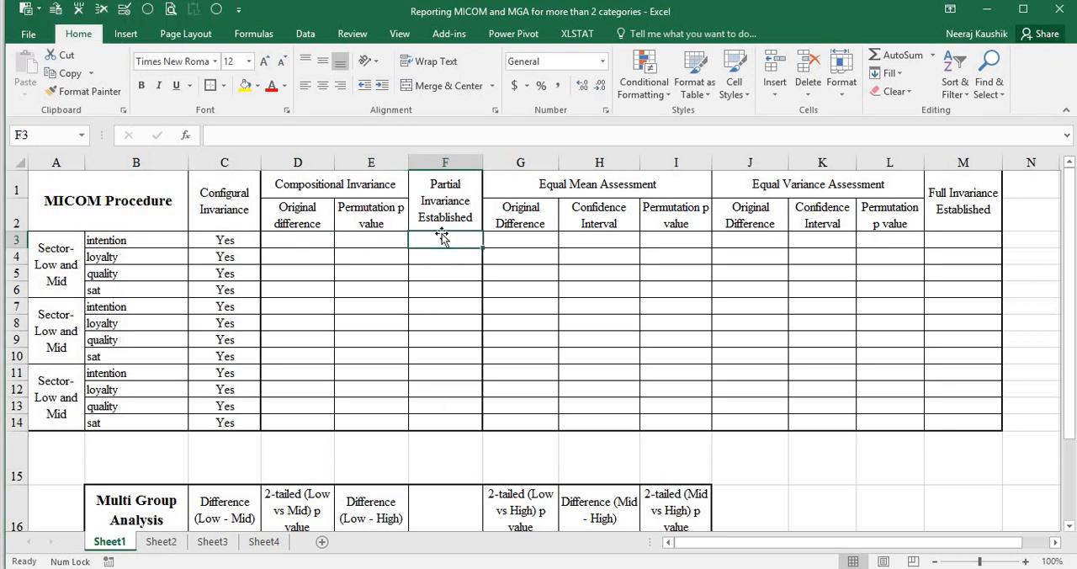
pyautogui.moveTo(427, 418); pyautogui.dragTo(431, 260)
# Return to SmartPLS and examine the permutation p values of the outer loadings for the Low and High groups
pyautogui.hotkey('alt', 'Tab')
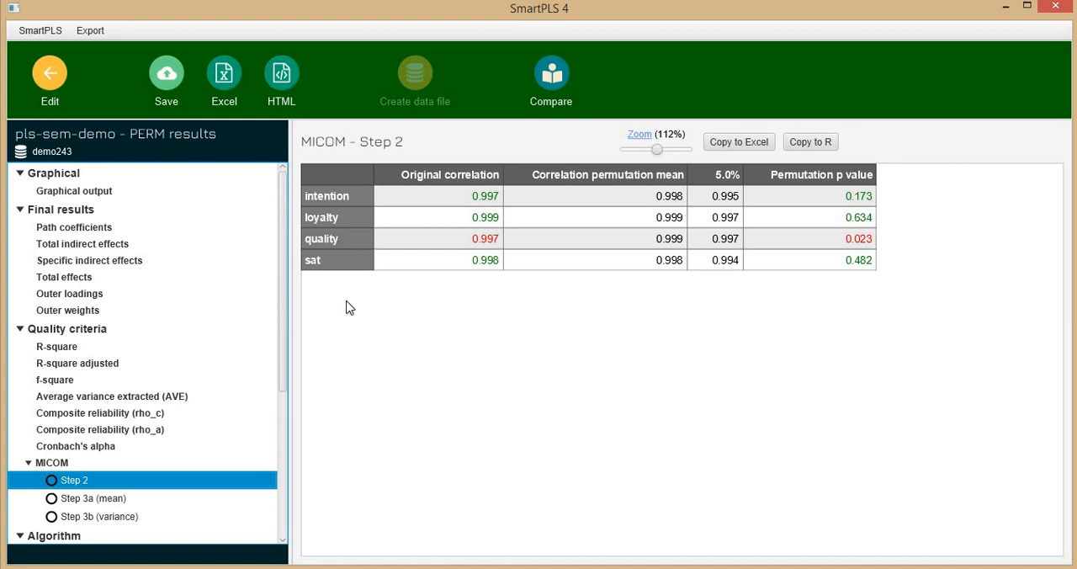
pyautogui.click(49, 297)
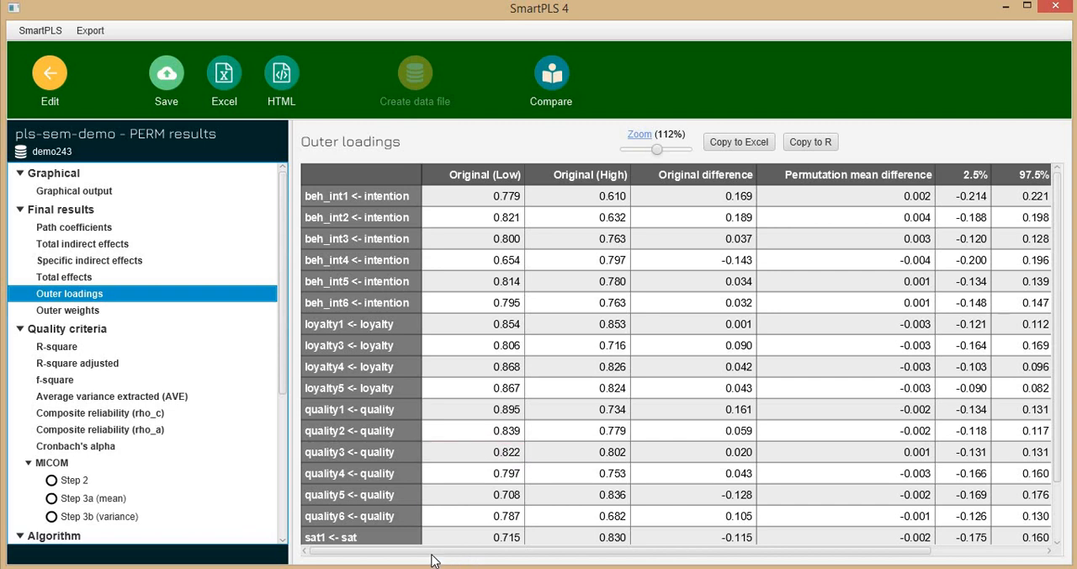
pyautogui.moveTo(624, 552); pyautogui.dragTo(753, 551)
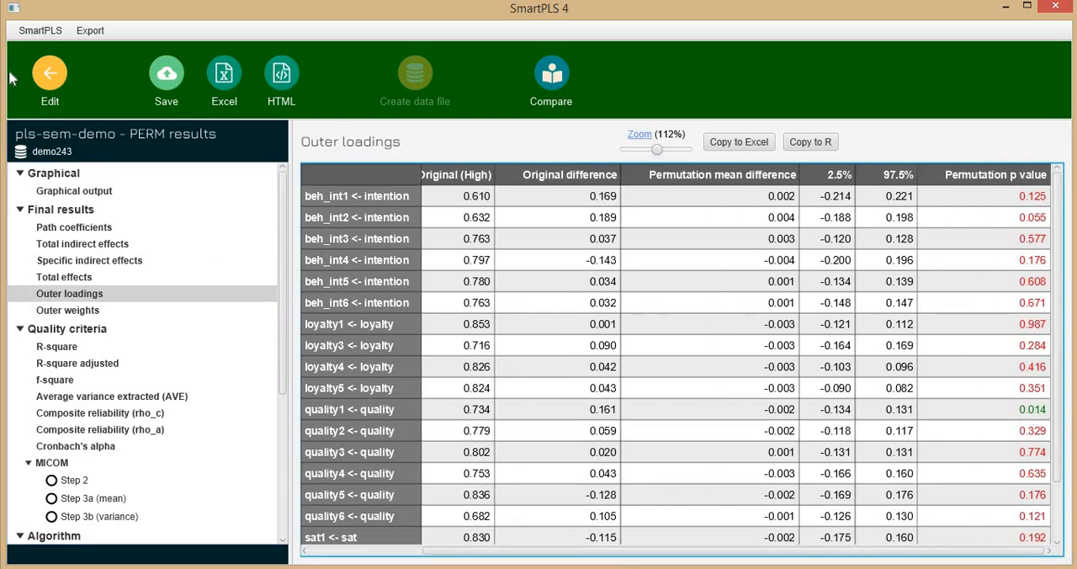
# Return to the model and delete the quality1 indicator from the quality construct
pyautogui.click(50, 88)
pyautogui.click(321, 375)
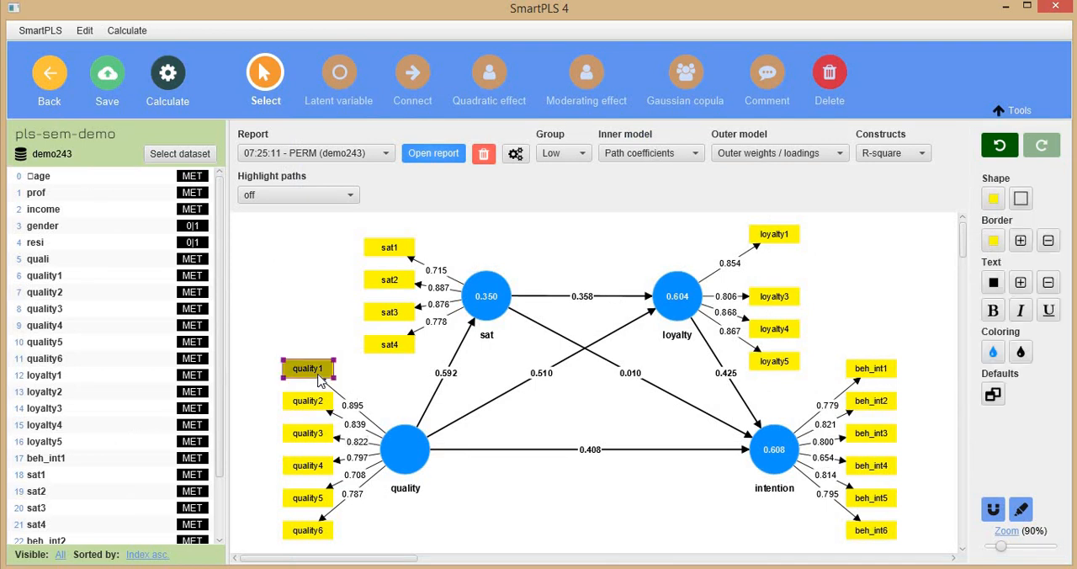
pyautogui.press('Delete')
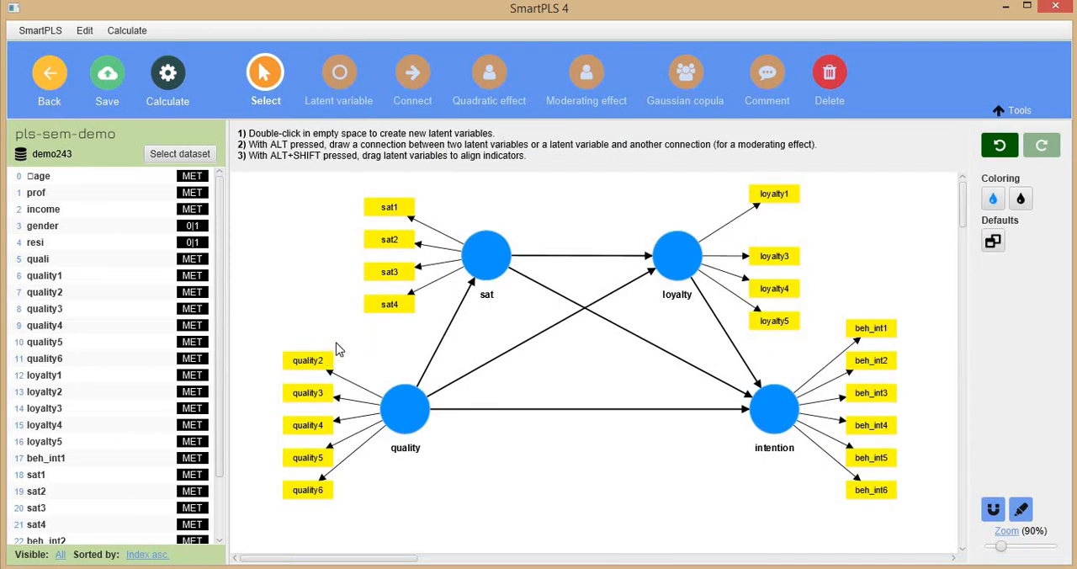
# Run the permutation multigroup analysis with Low as Group A and Mid as Group B, and open its MICOM results
pyautogui.click(168, 77)
pyautogui.click(236, 261)
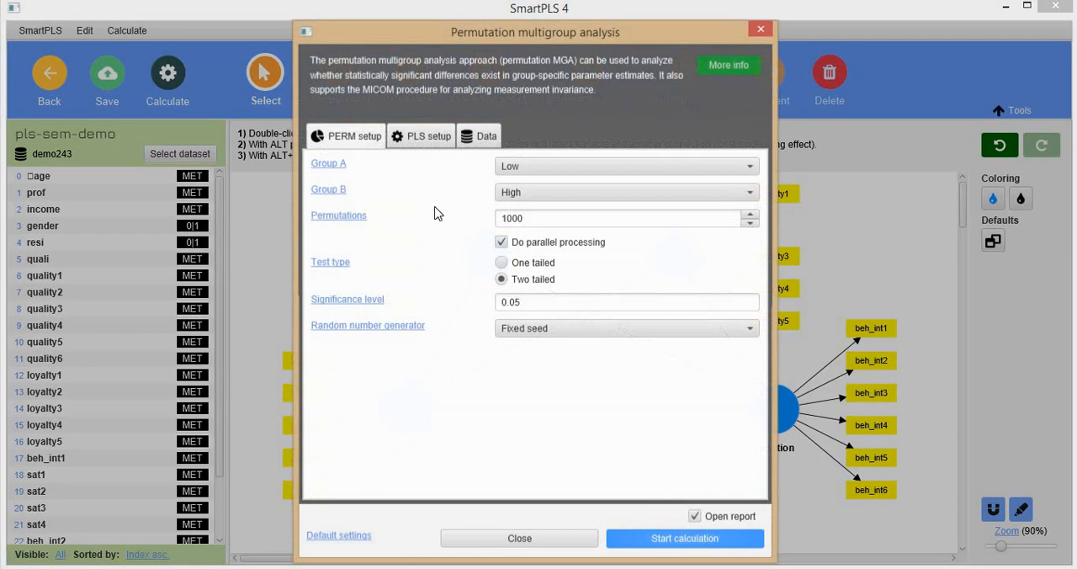
pyautogui.click(535, 195)
pyautogui.click(547, 247)
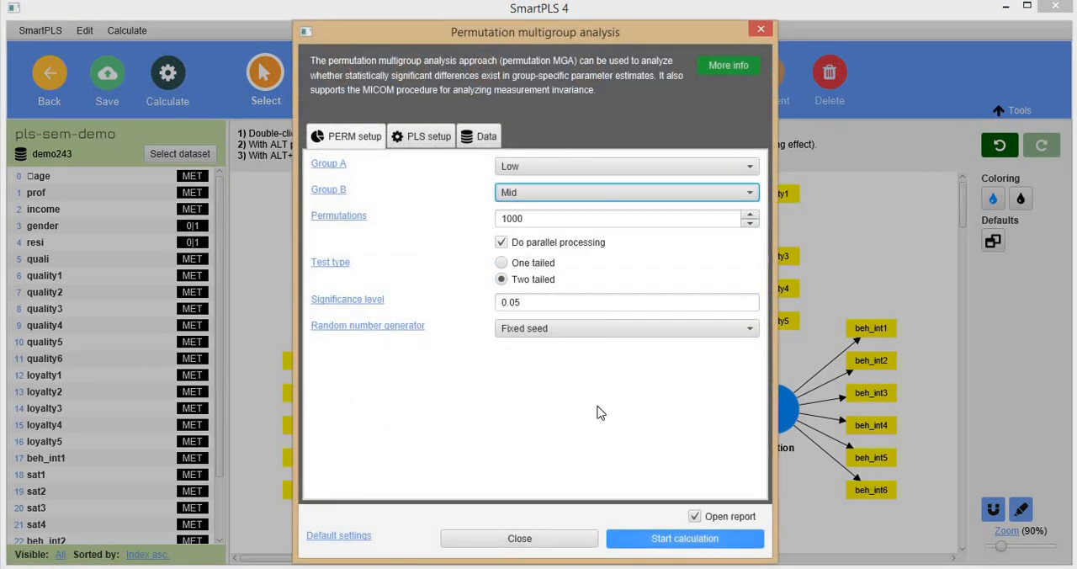
pyautogui.click(641, 537)
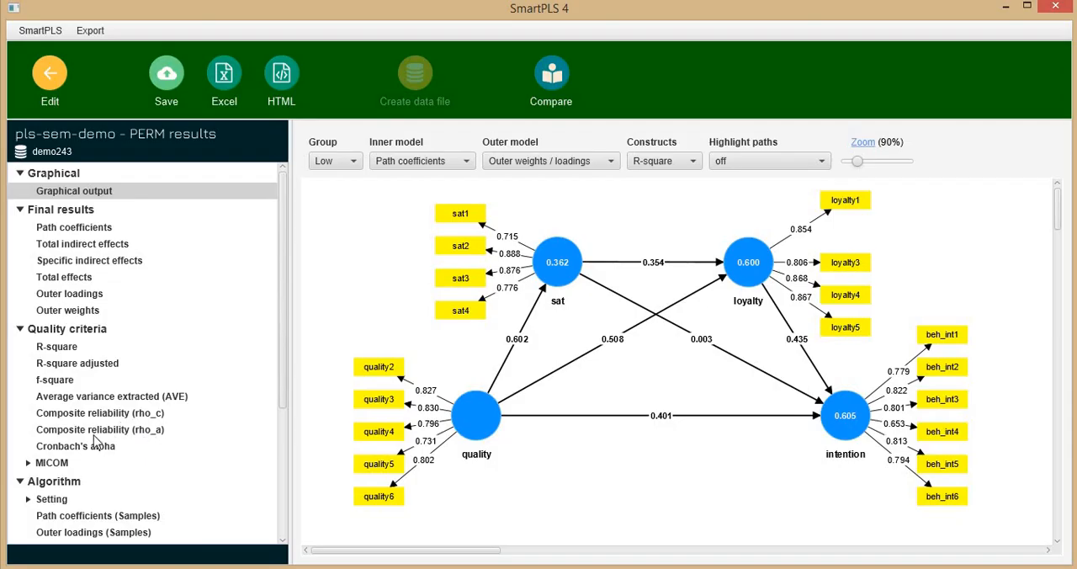
pyautogui.click(40, 465)
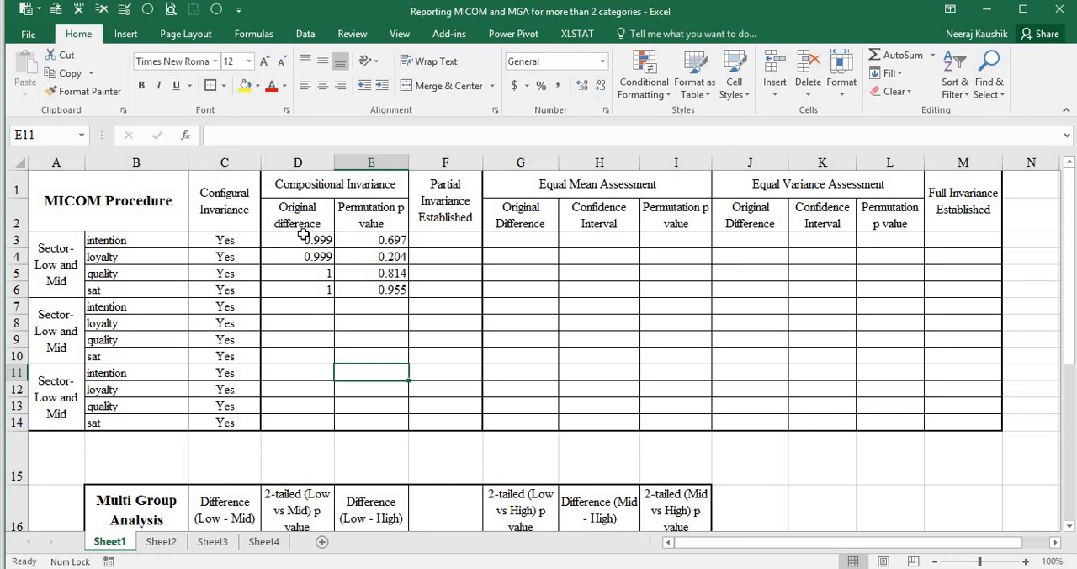
# Compare the Low and Mid compositional invariance values in D3:E6 of the Excel workbook with the MICOM Step 2 results in SmartPLS
pyautogui.moveTo(301, 240); pyautogui.dragTo(395, 290)
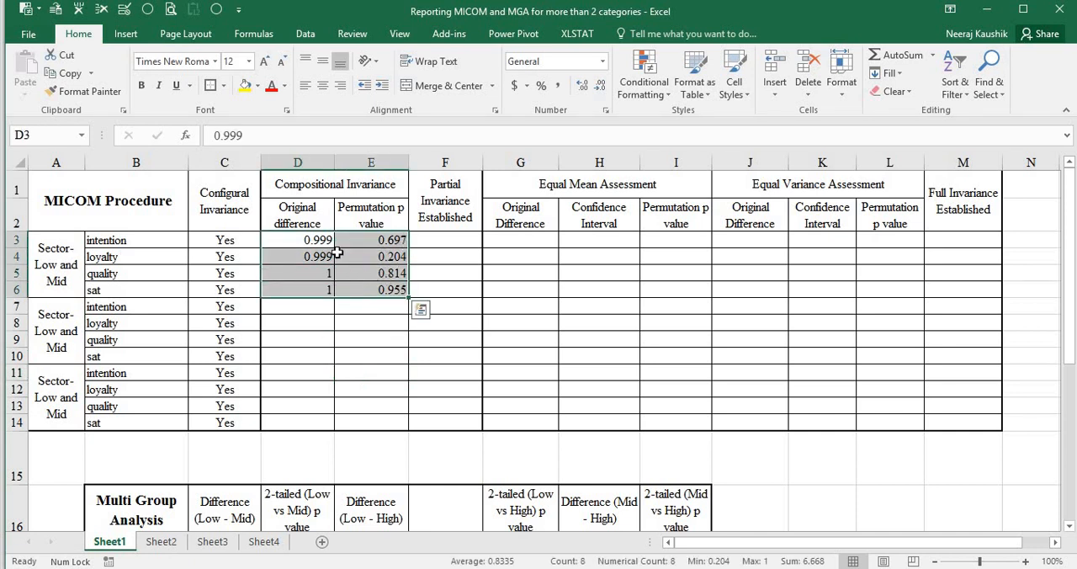
pyautogui.hotkey('alt', 'Tab')
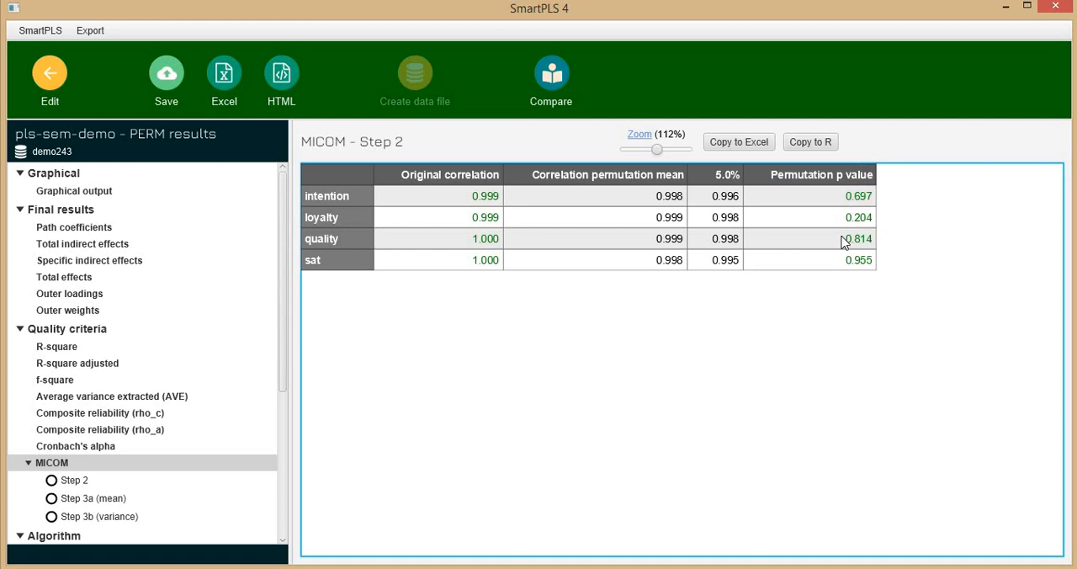
pyautogui.press('alt')
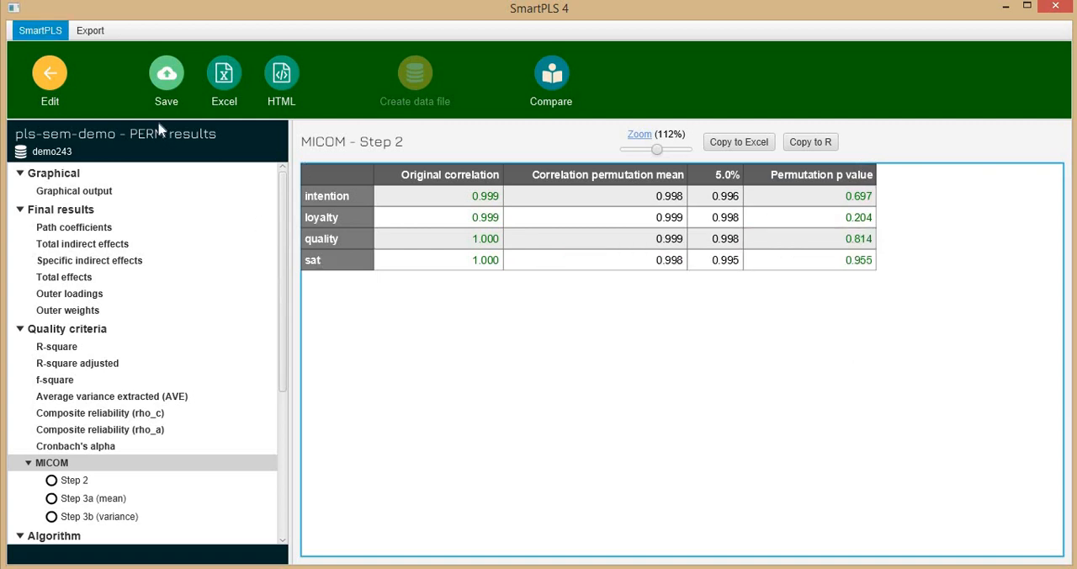
# Run the permutation multigroup analysis for the Low and High groups, and open its MICOM results
pyautogui.click(48, 77)
pyautogui.click(164, 84)
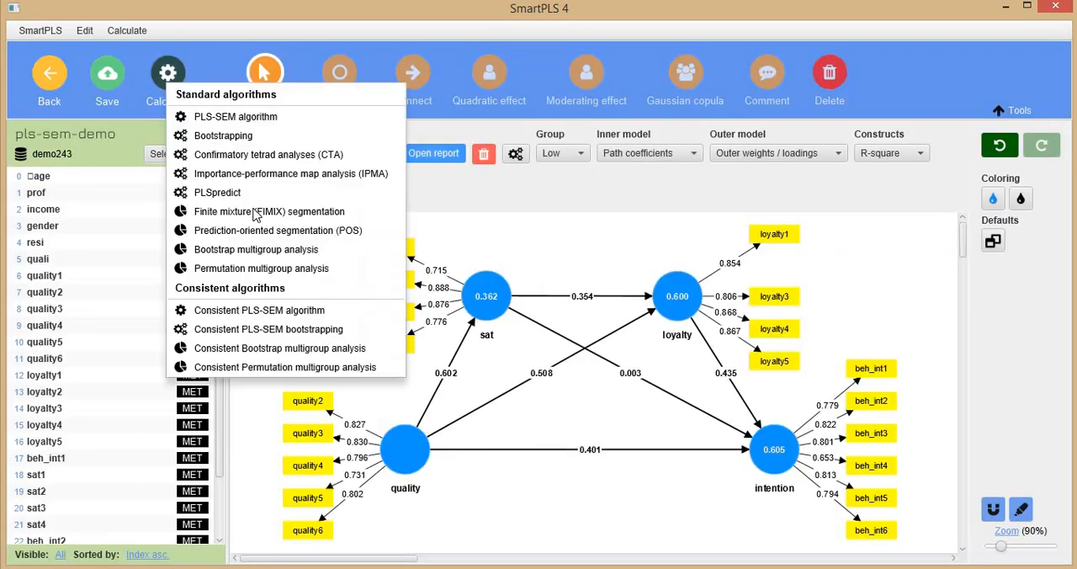
pyautogui.click(246, 270)
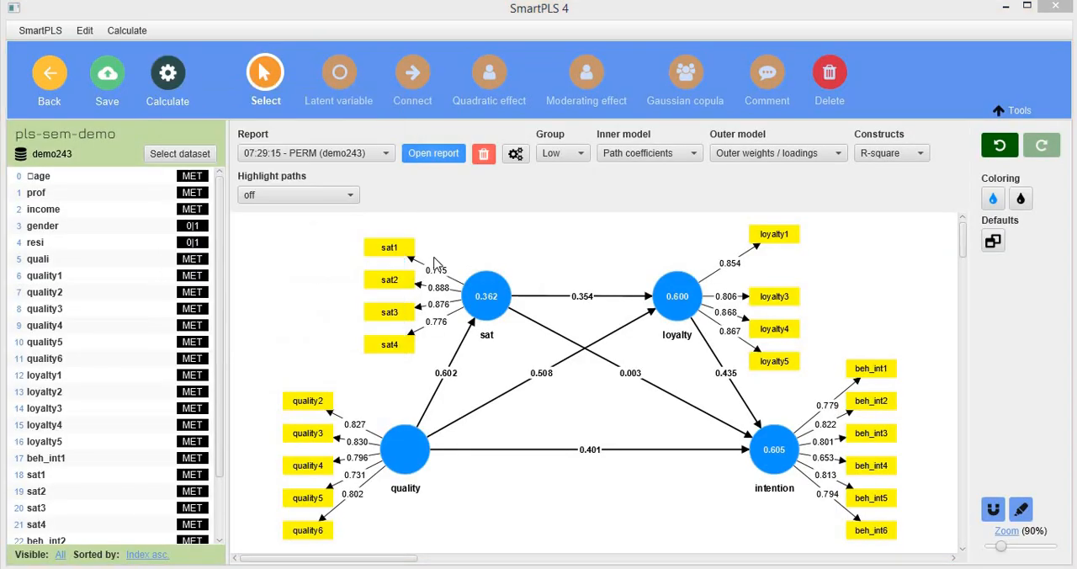
pyautogui.click(532, 197)
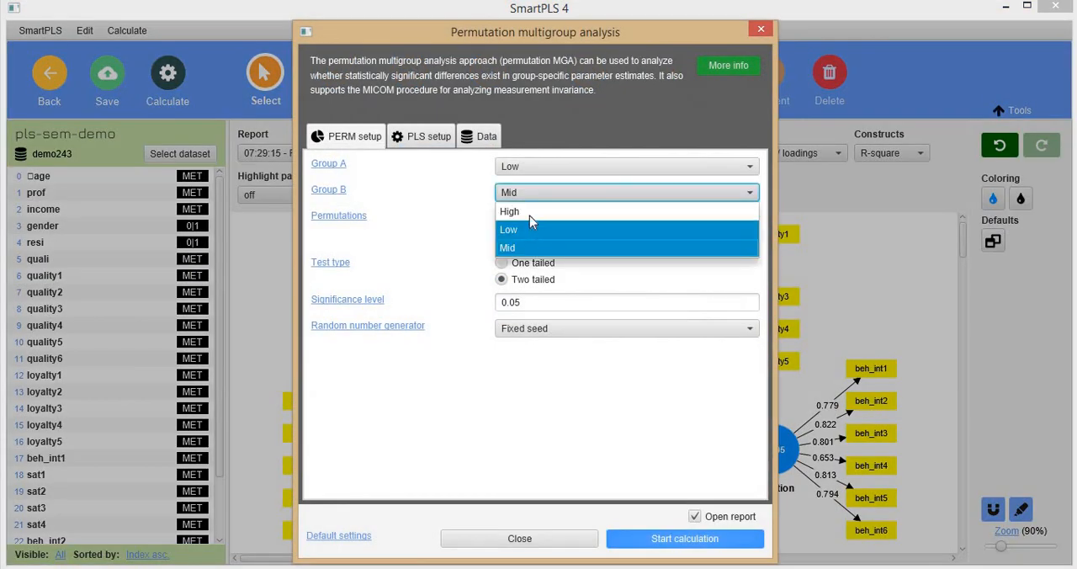
pyautogui.click(522, 212)
pyautogui.click(655, 537)
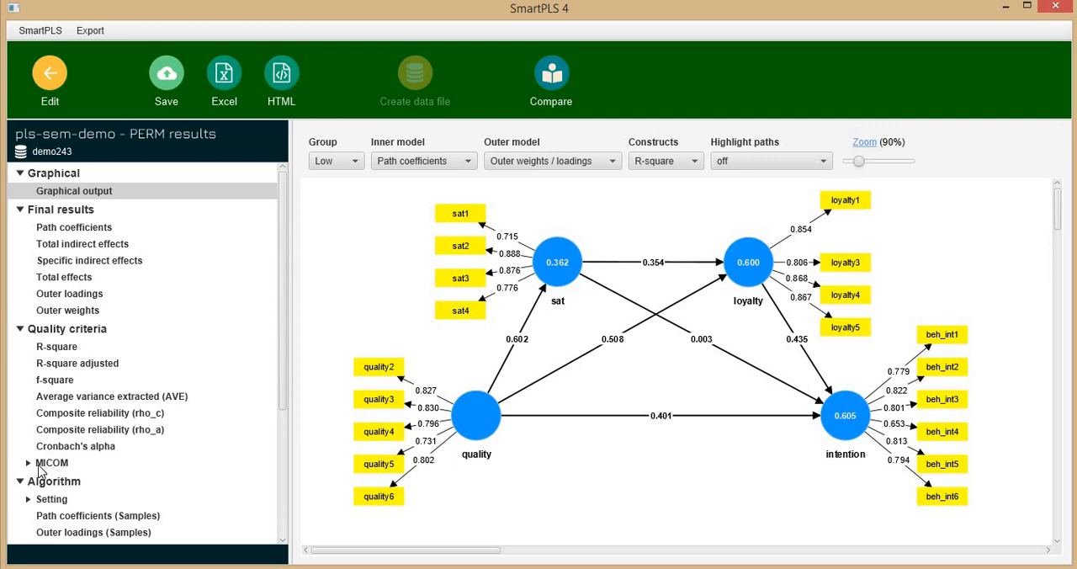
pyautogui.click(42, 465)
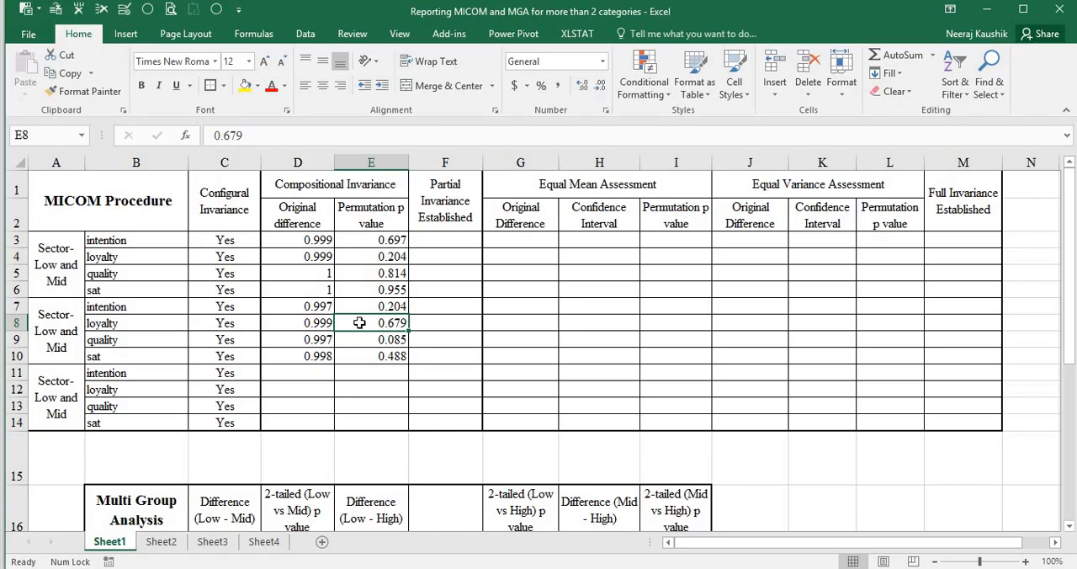
# Examine the MICOM Step 3a (mean) and Step 3b (variance) results in SmartPLS alongside the Equal Mean Assessment columns in Excel
pyautogui.hotkey('alt', 'Tab')
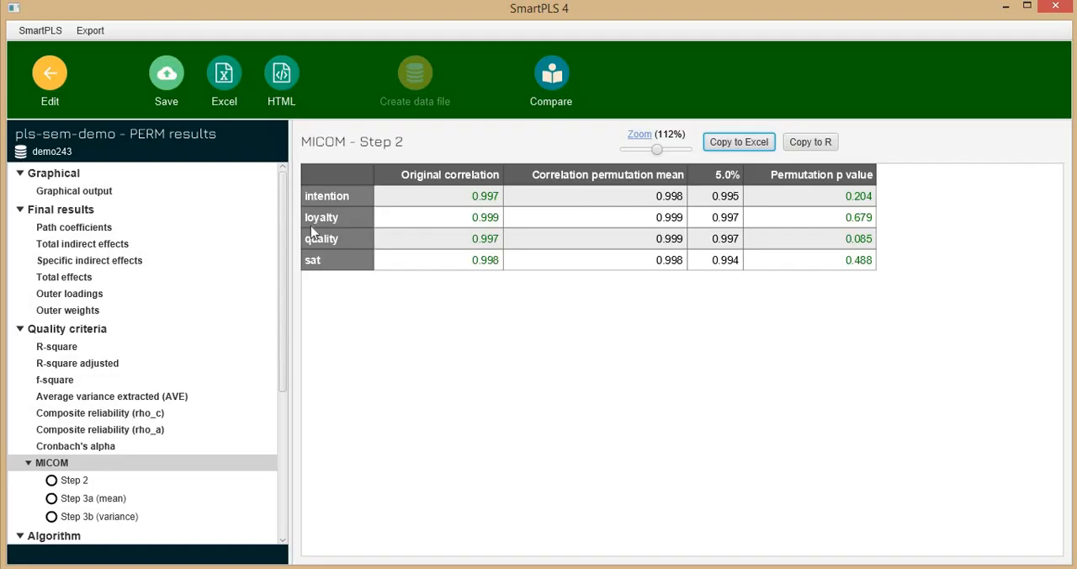
pyautogui.click(94, 504)
pyautogui.click(94, 517)
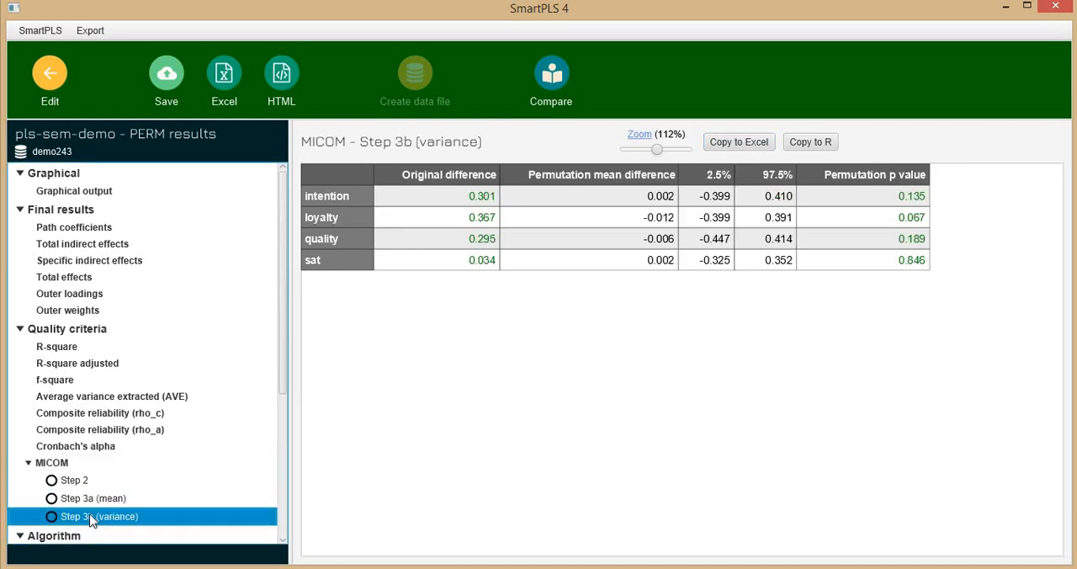
pyautogui.hotkey('alt', 'Tab')
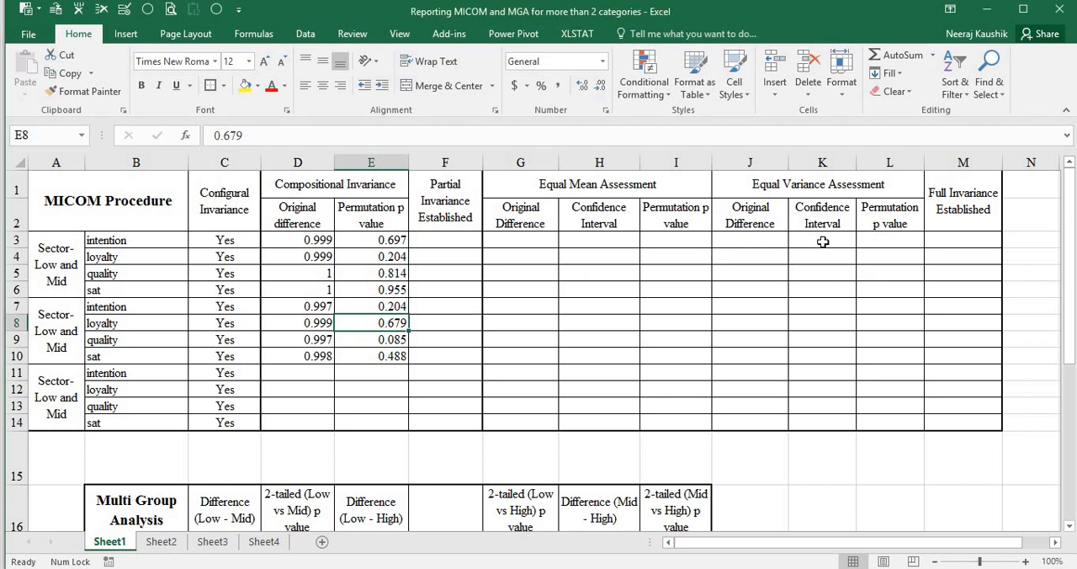
pyautogui.click(525, 243)
pyautogui.hotkey('alt', 'Tab')
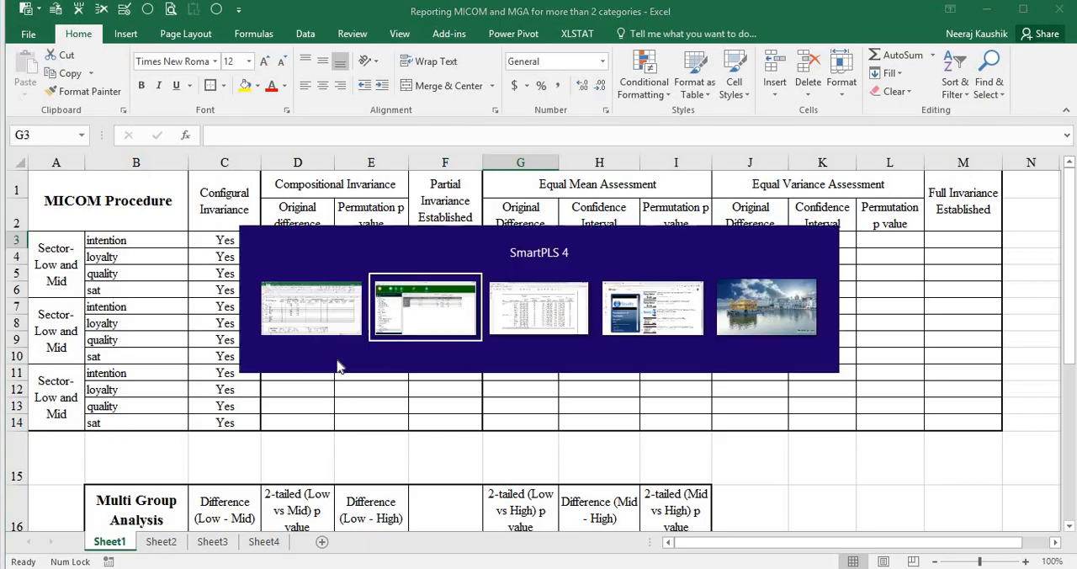
pyautogui.click(120, 499)
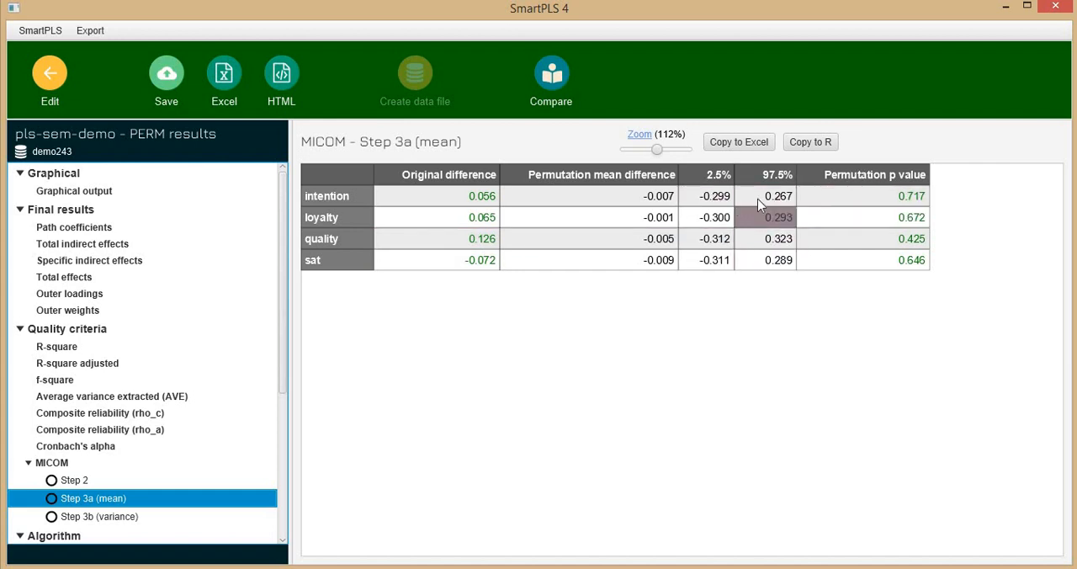
# Consult the published article's measurement invariance table in Acrobat, and return to the MICOM Step 2 results in SmartPLS
pyautogui.hotkey('alt', 'Tab')
pyautogui.hotkey('alt', 'Tab')
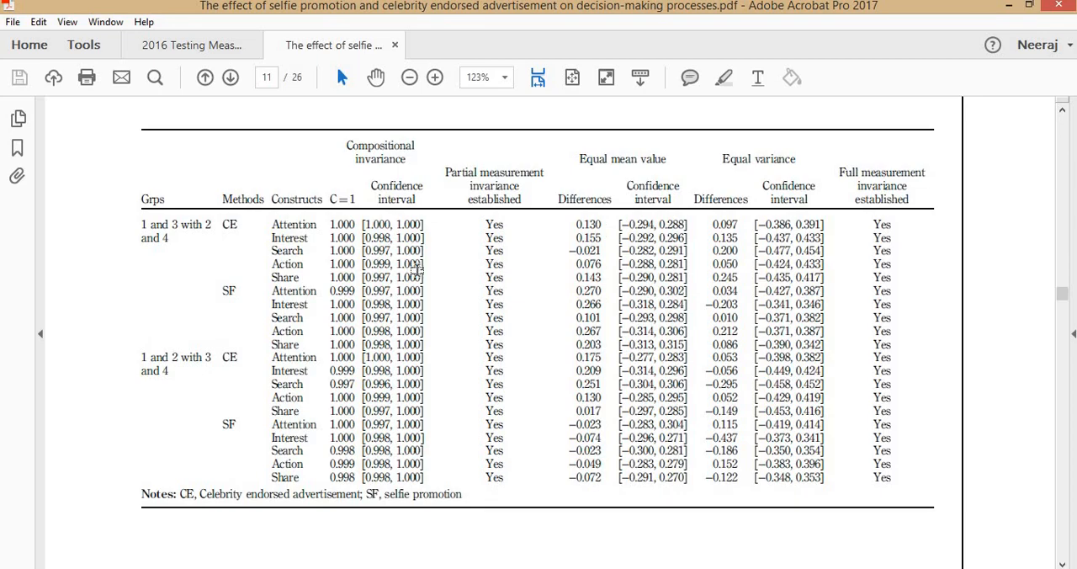
pyautogui.hotkey('alt', 'Tab')
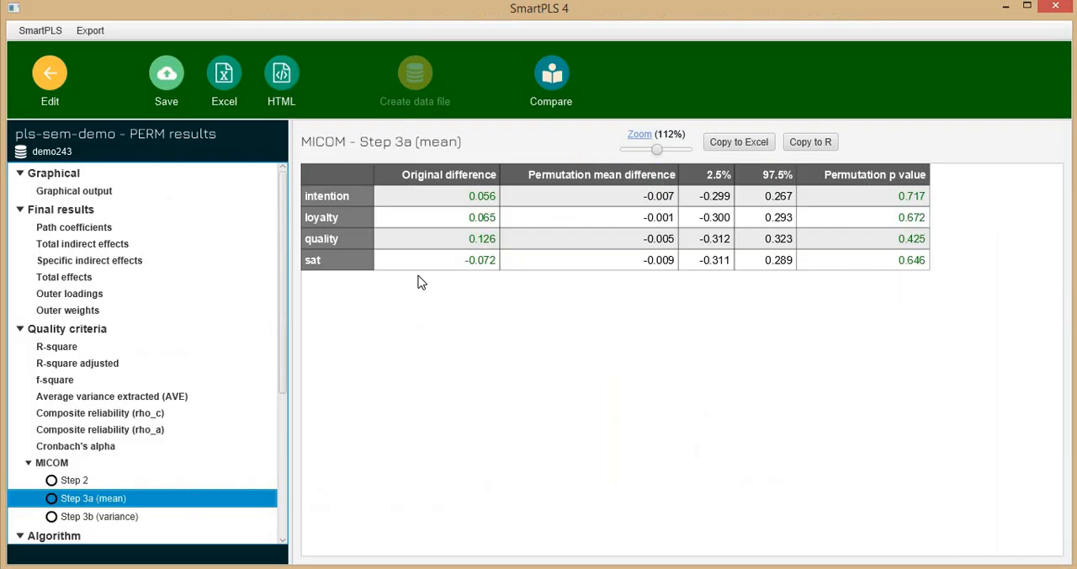
pyautogui.click(79, 481)
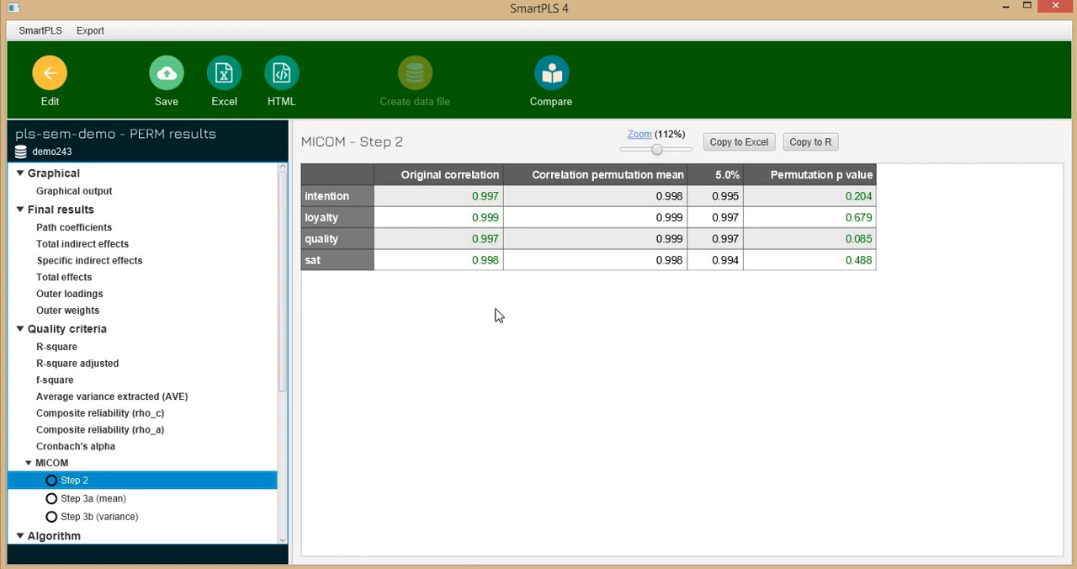
# Check the Low and High original differences for compositional invariance in the Excel workbook against the MICOM Step 2 table in SmartPLS
pyautogui.hotkey('alt', 'Tab')
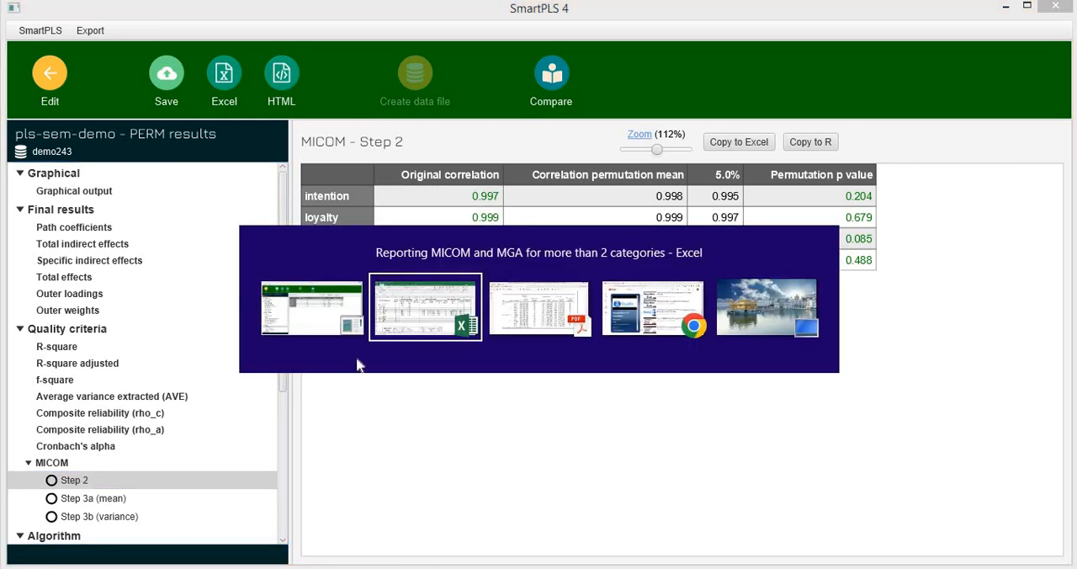
pyautogui.moveTo(301, 308); pyautogui.dragTo(302, 374)
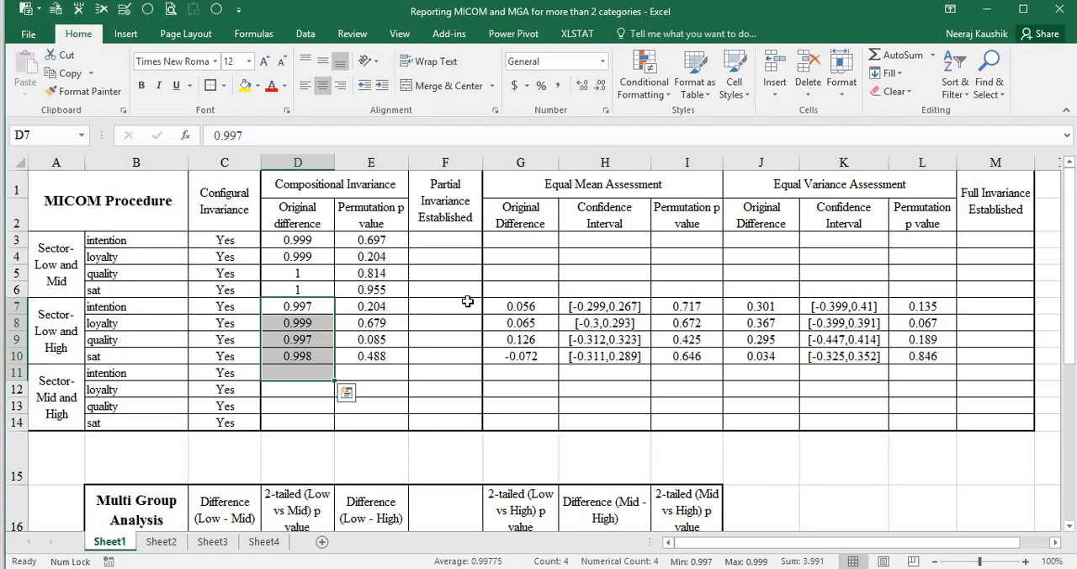
pyautogui.hotkey('alt', 'Tab')
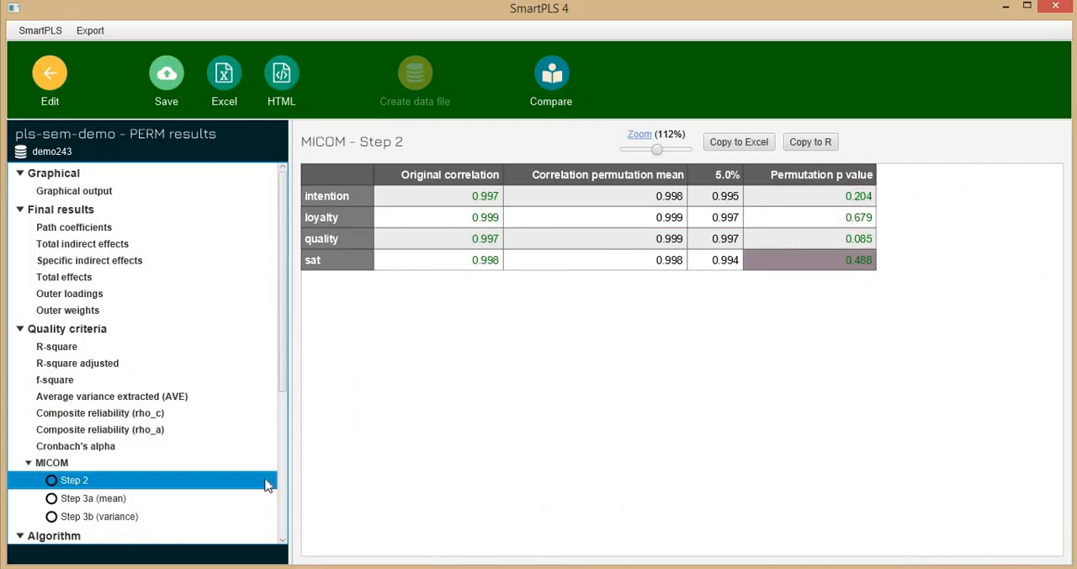
# Compare the MICOM Step 3a (mean) differences, confidence limits and p values with the Low and High Equal Mean Assessment entries in Excel
pyautogui.click(56, 500)
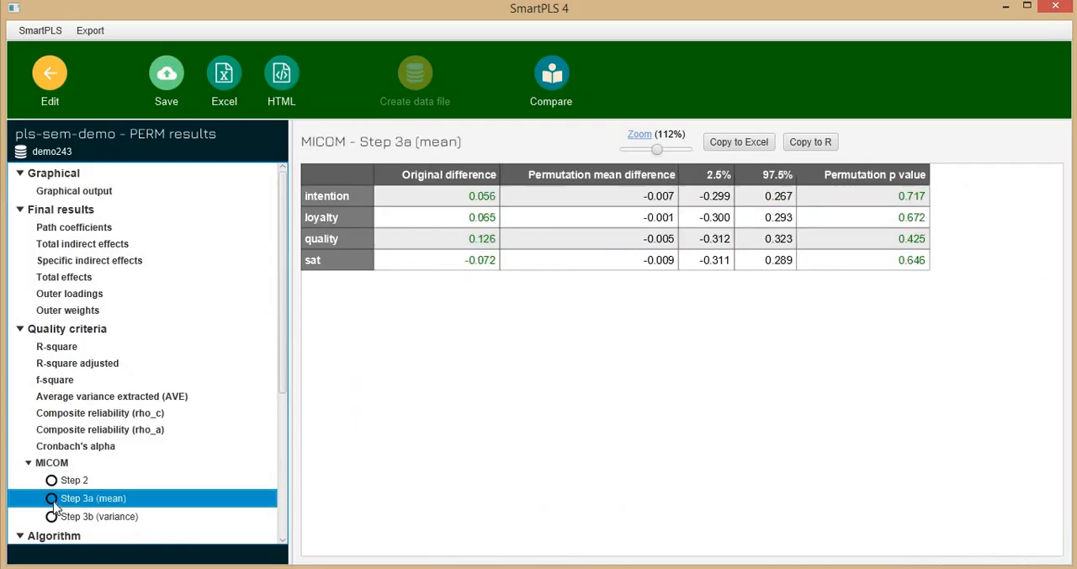
pyautogui.hotkey('alt', 'Tab')
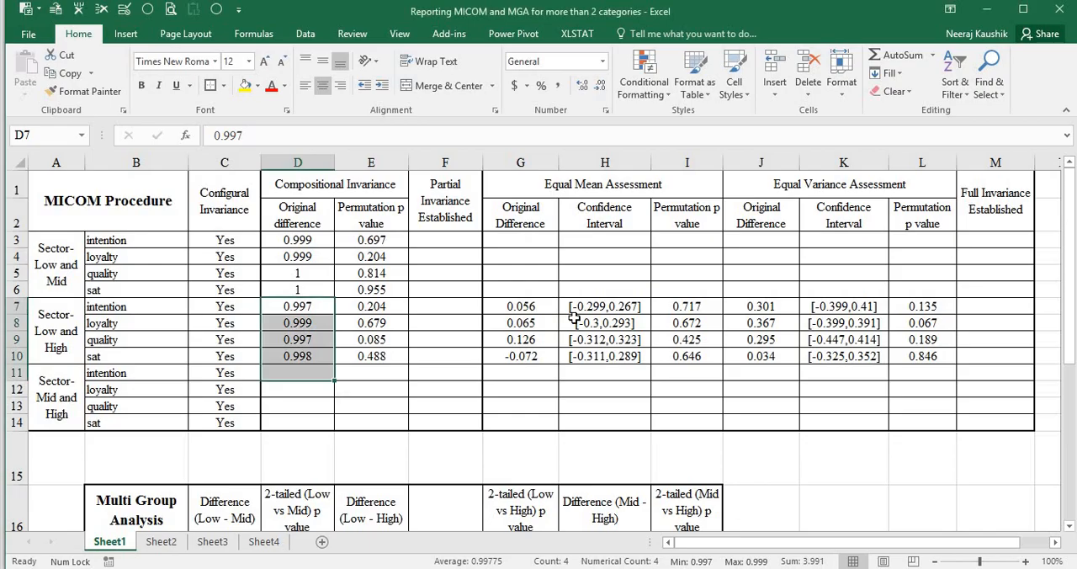
pyautogui.moveTo(534, 306); pyautogui.dragTo(544, 355)
pyautogui.hotkey('alt', 'Tab')
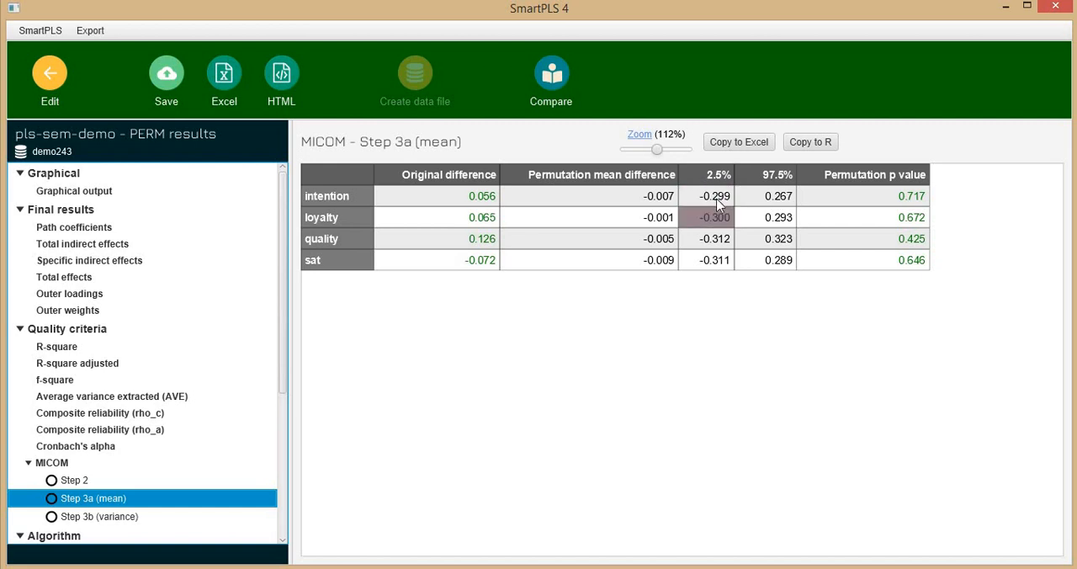
pyautogui.hotkey('alt', 'Tab')
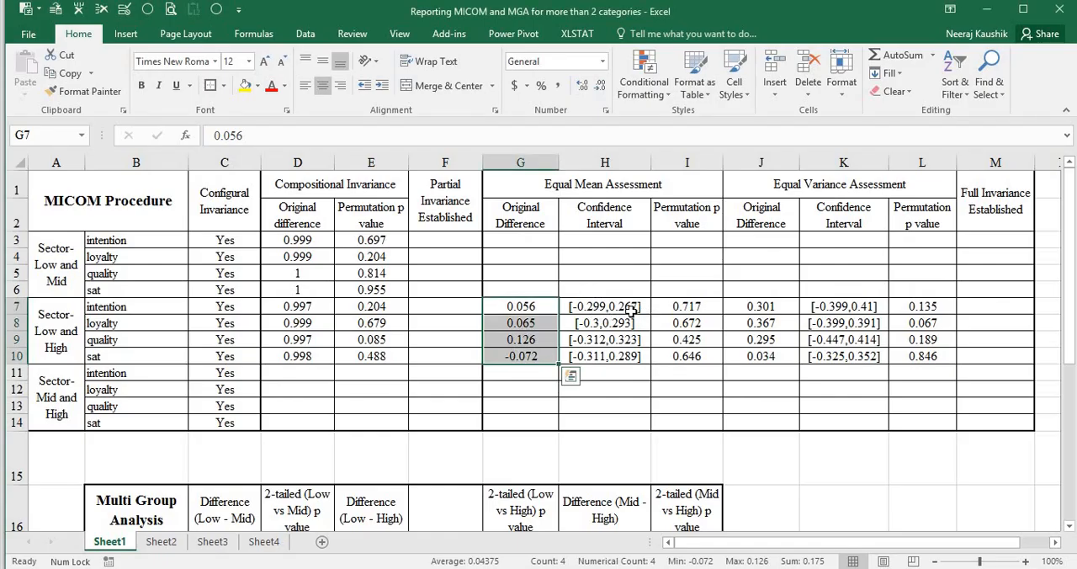
pyautogui.hotkey('alt', 'Tab')
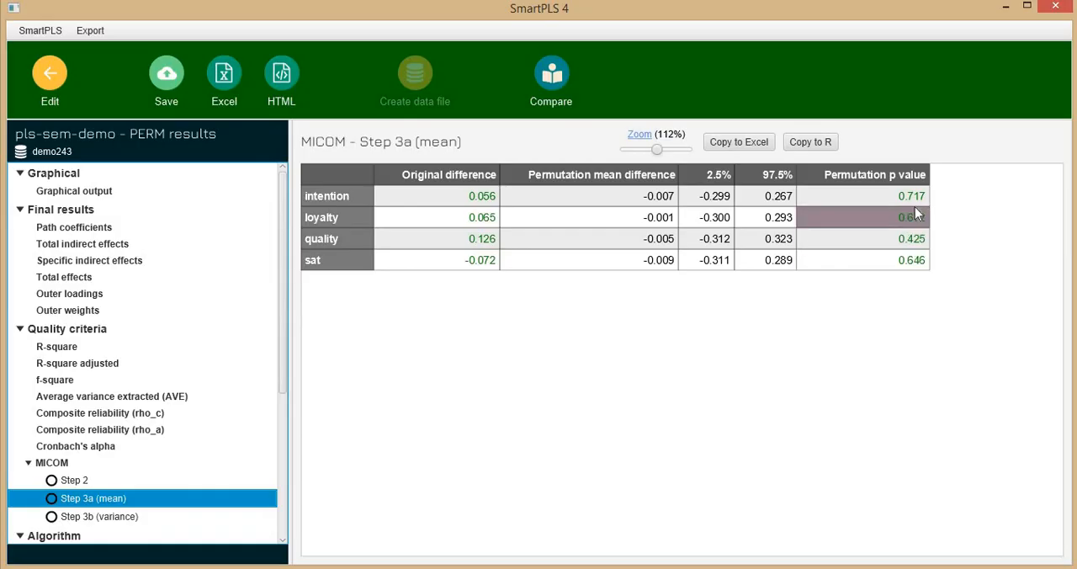
pyautogui.hotkey('alt', 'Tab')
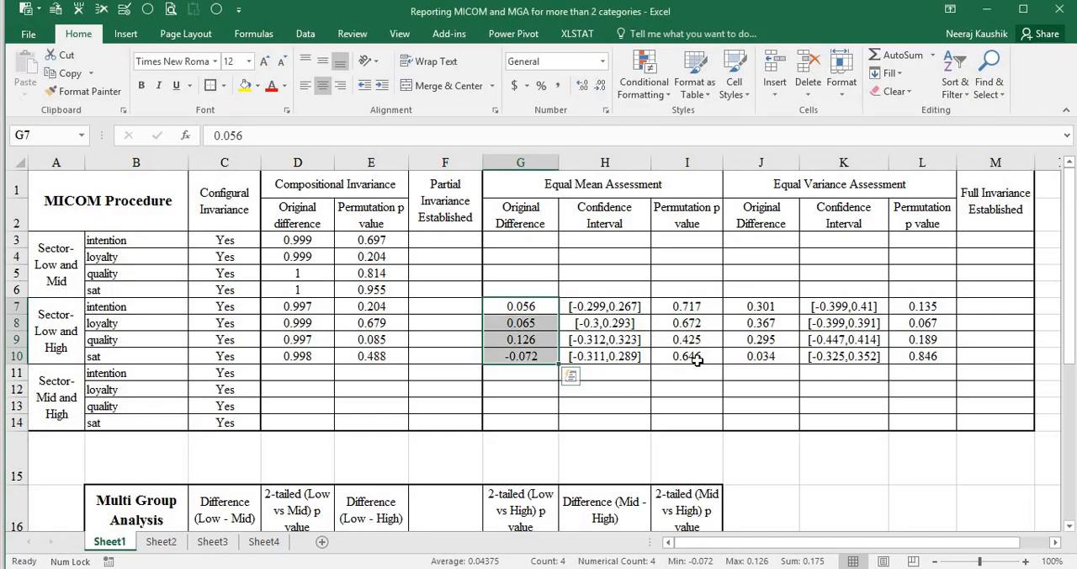
# Compare the MICOM Step 3b (variance) results in SmartPLS with the Low and High Equal Variance Assessment entries in Excel
pyautogui.hotkey('alt', 'Tab')
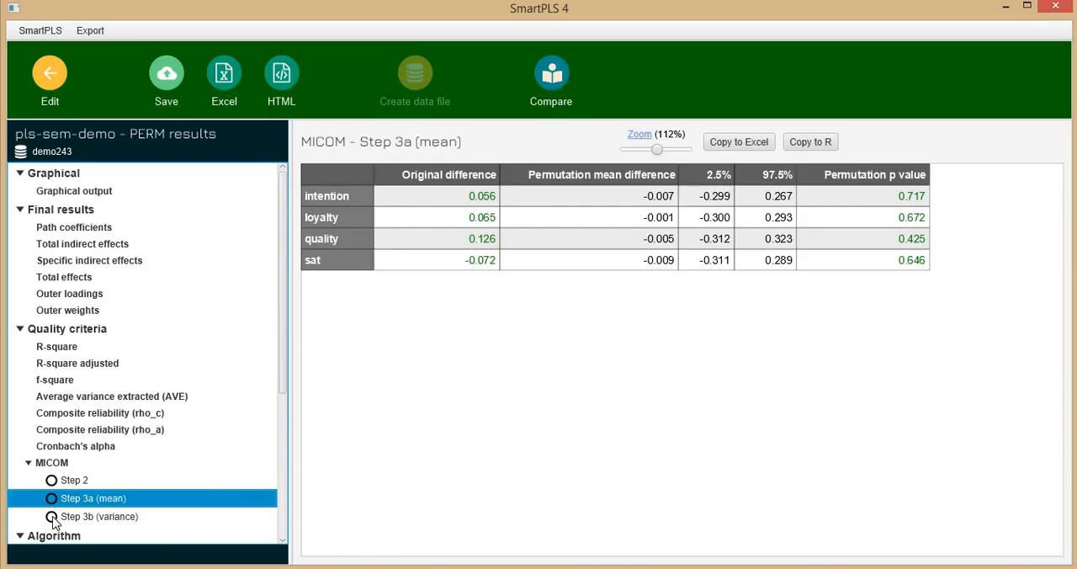
pyautogui.press('Down')
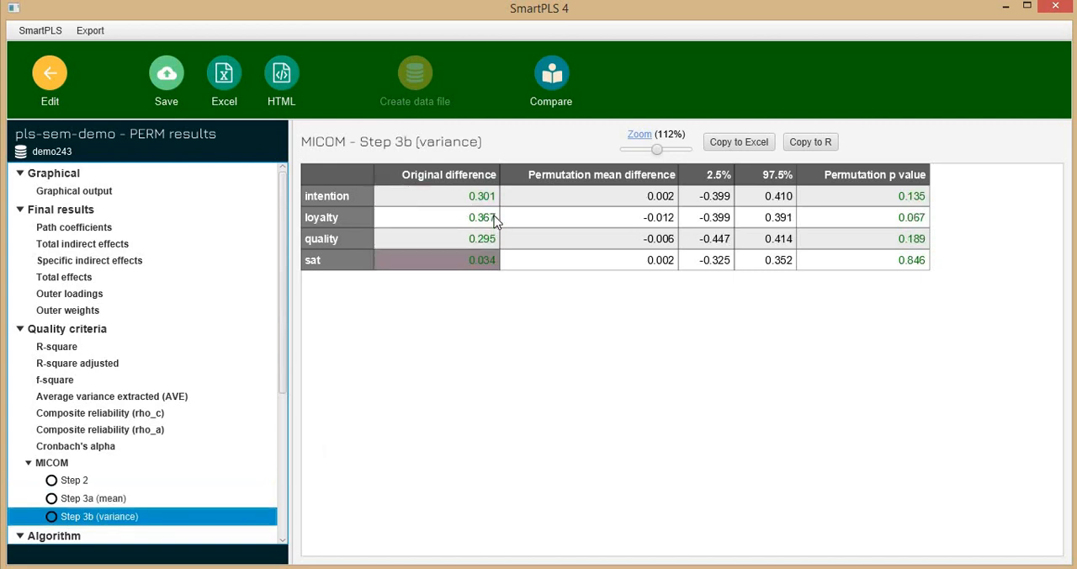
pyautogui.hotkey('alt', 'Tab')
pyautogui.moveTo(760, 307); pyautogui.dragTo(760, 354)
pyautogui.hotkey('alt', 'Tab')
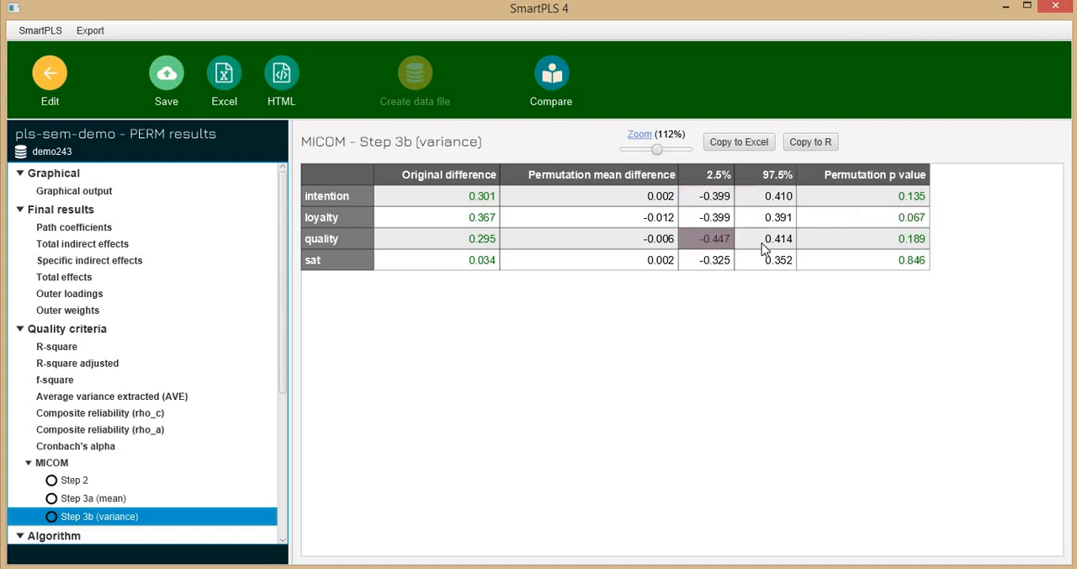
pyautogui.hotkey('alt', 'Tab')
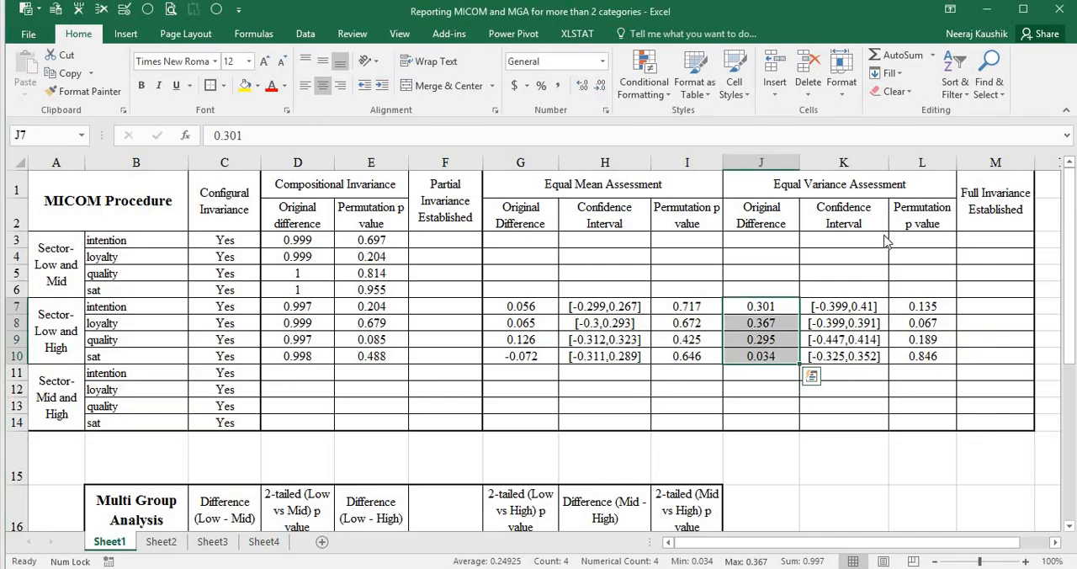
# Return to the Excel workbook and review the compositional invariance values for the Low and Mid groups in D3:E6
pyautogui.hotkey('alt', 'Tab')
pyautogui.hotkey('alt', 'Tab')
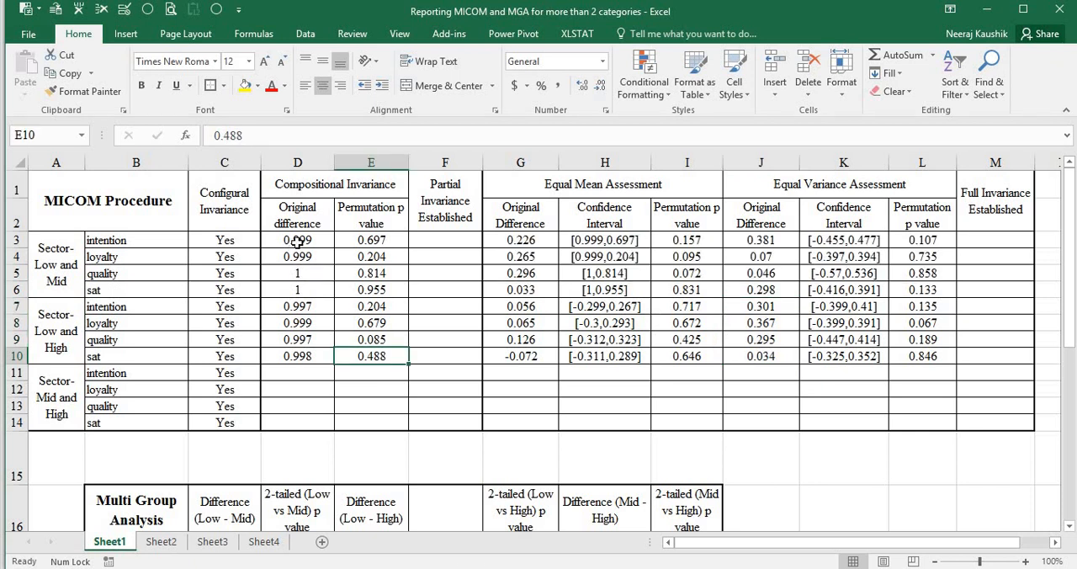
pyautogui.moveTo(297, 242); pyautogui.dragTo(383, 290)
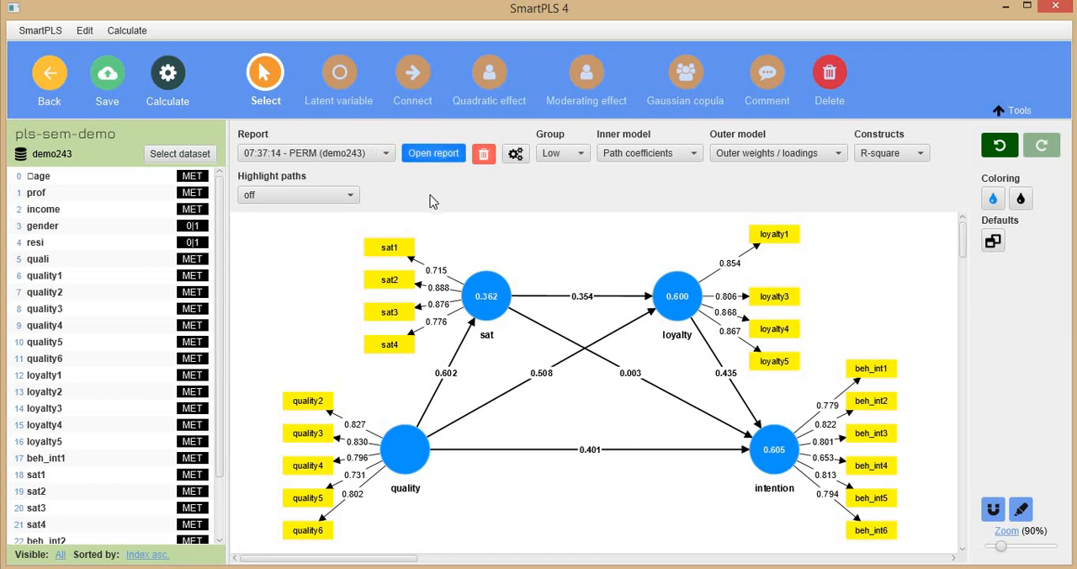
# Compare the Low and Mid MICOM Step 2 results in SmartPLS with the Compositional Invariance entries in the Excel workbook
pyautogui.click(446, 156)
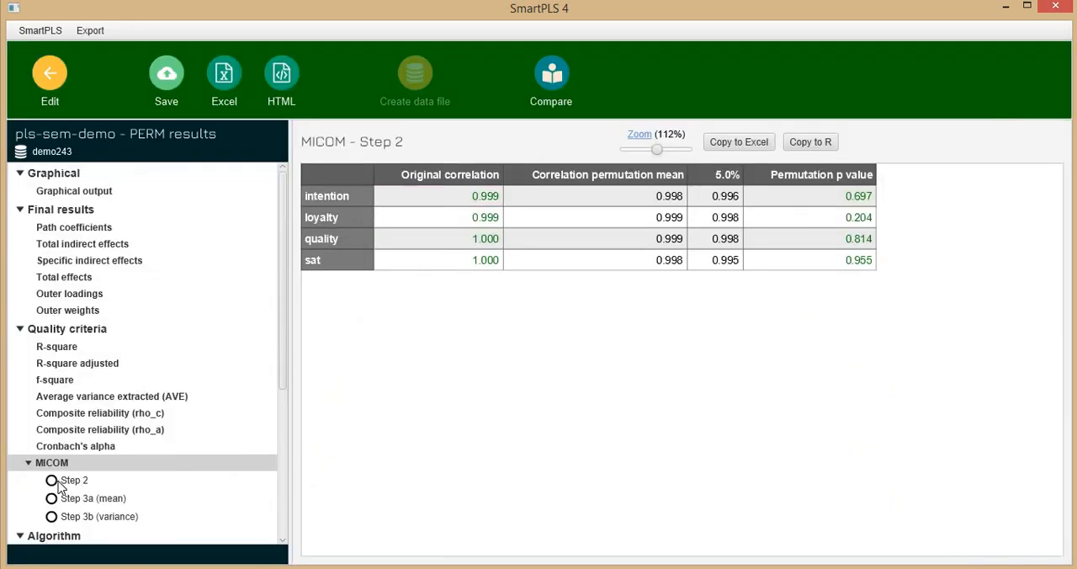
pyautogui.click(125, 479)
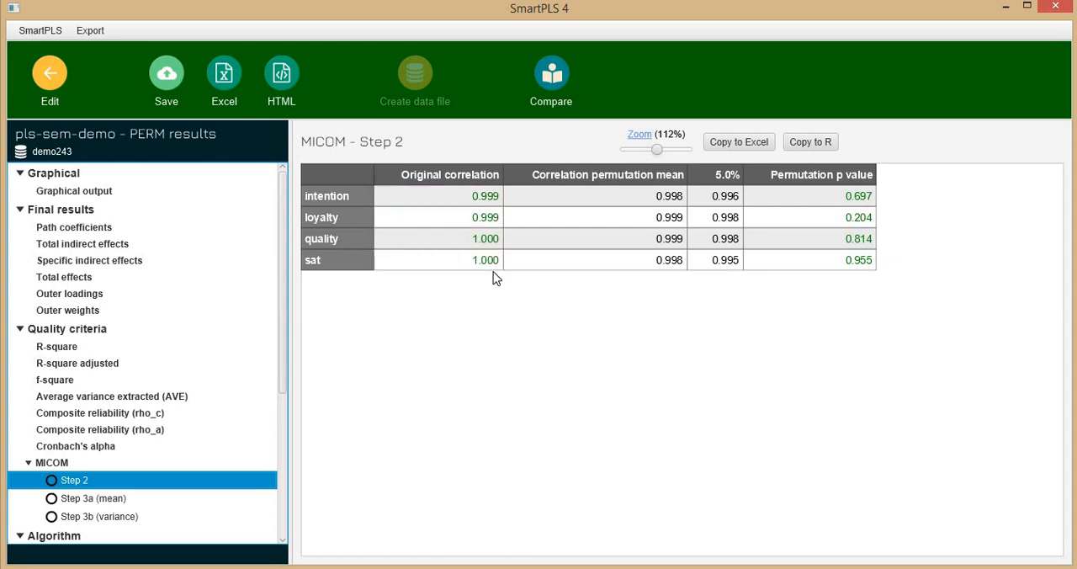
pyautogui.hotkey('alt', 'Tab')
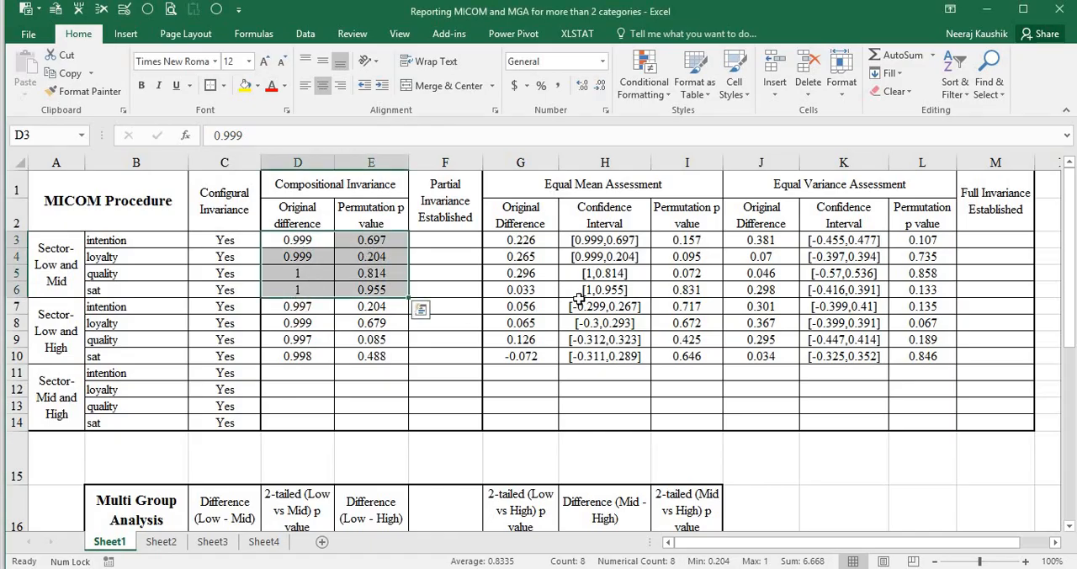
pyautogui.hotkey('alt', 'Tab')
pyautogui.hotkey('alt', 'Tab')
pyautogui.click(380, 275)
pyautogui.hotkey('alt', 'Tab')
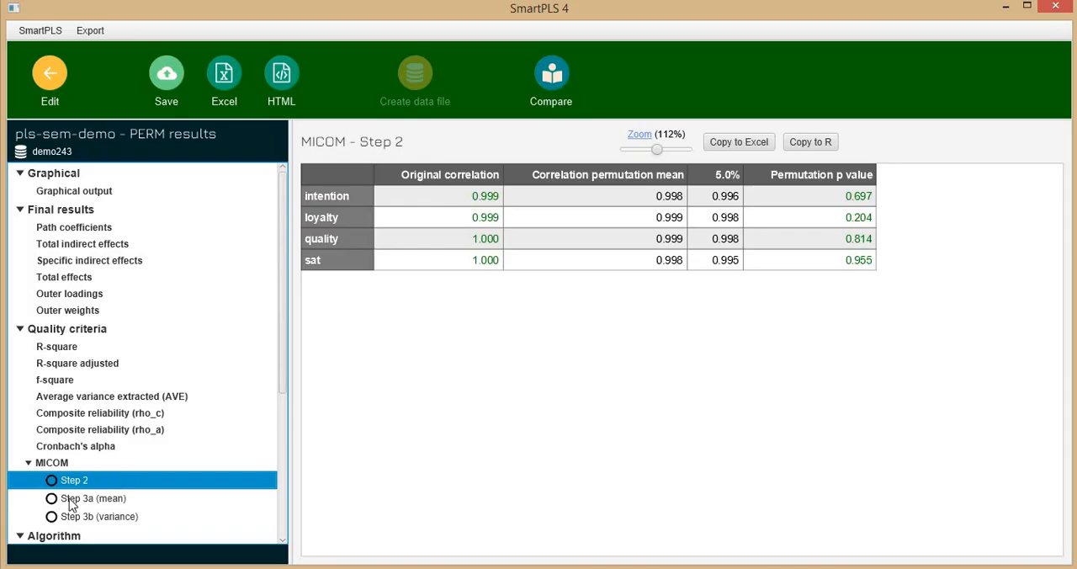
# Compare the Low and Mid MICOM Step 3a (mean) confidence limits in SmartPLS with the Equal Mean Assessment intervals in Excel
pyautogui.click(61, 500)
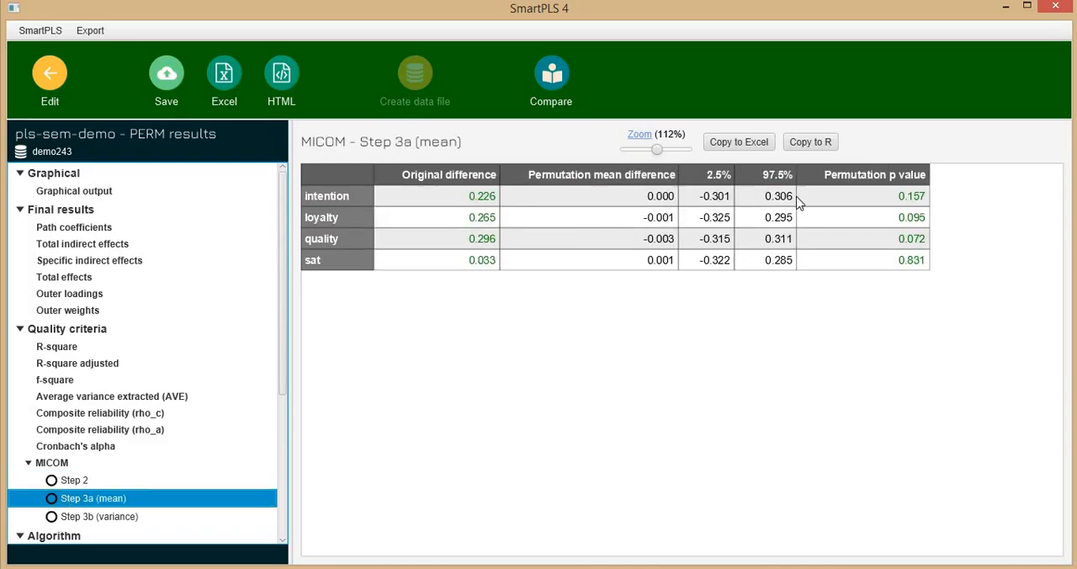
pyautogui.hotkey('alt', 'Tab')
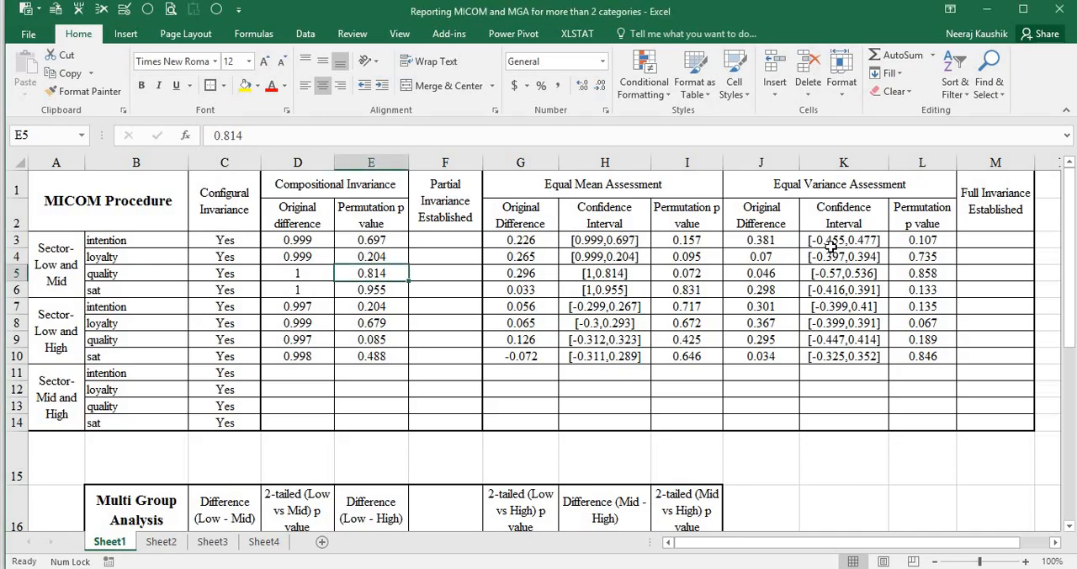
pyautogui.click(605, 240)
pyautogui.hotkey('alt', 'Tab')
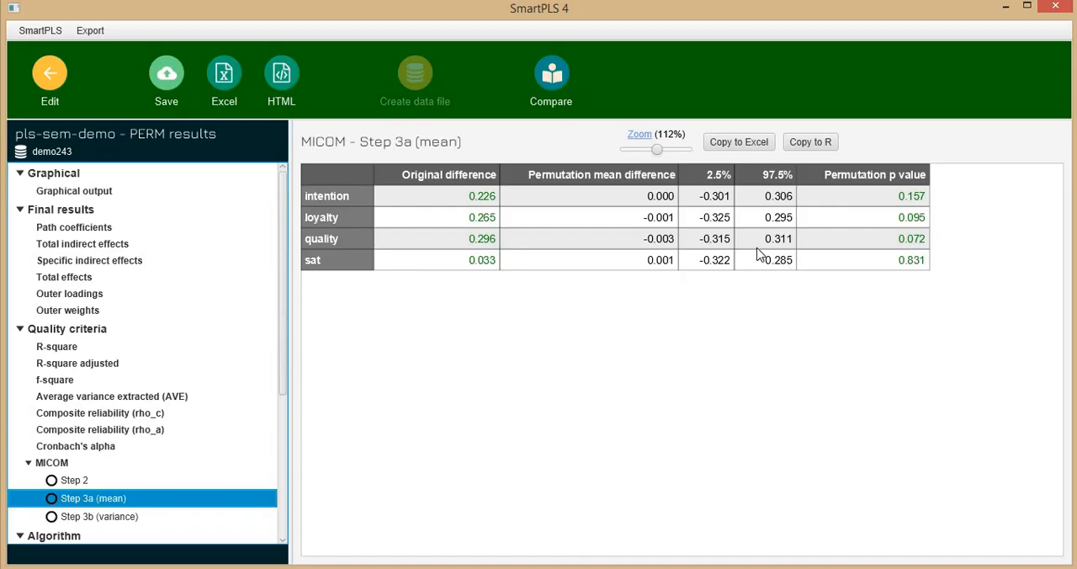
pyautogui.hotkey('alt', 'Tab')
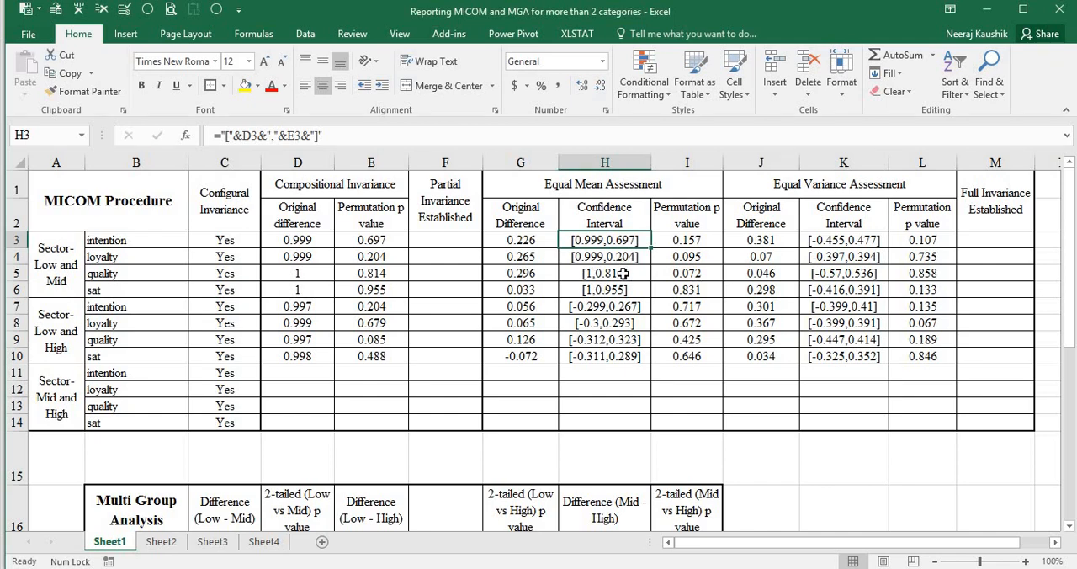
pyautogui.hotkey('alt', 'Tab')
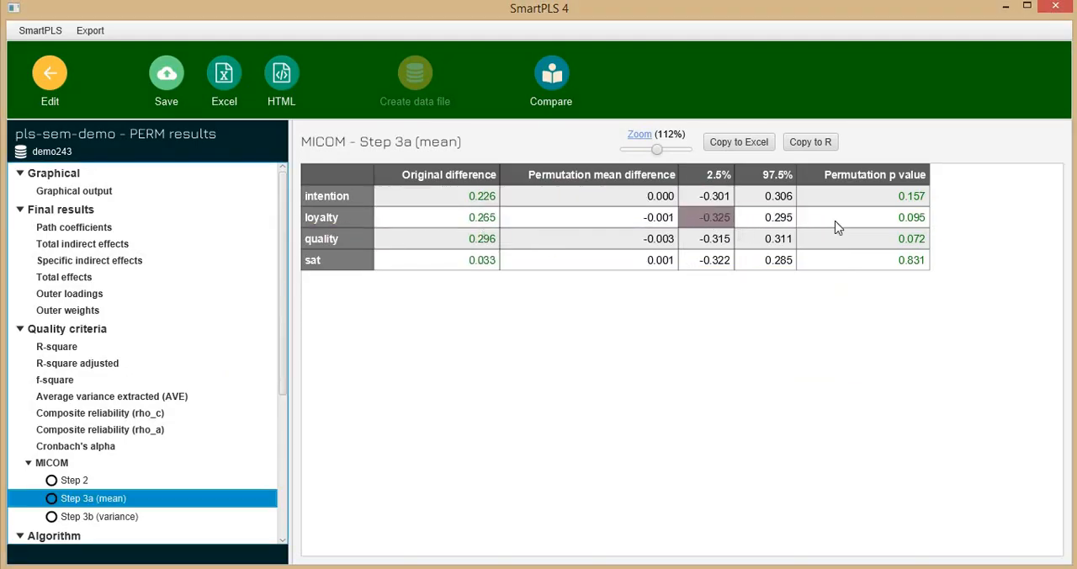
# In Excel, replace the Low and Mid equal-mean confidence intervals in H3:H6 with [-0.301,0.306], [-0.325,0.295], [-0.315,0.311] and [-0.322,0.285]
pyautogui.hotkey('alt', 'Tab')
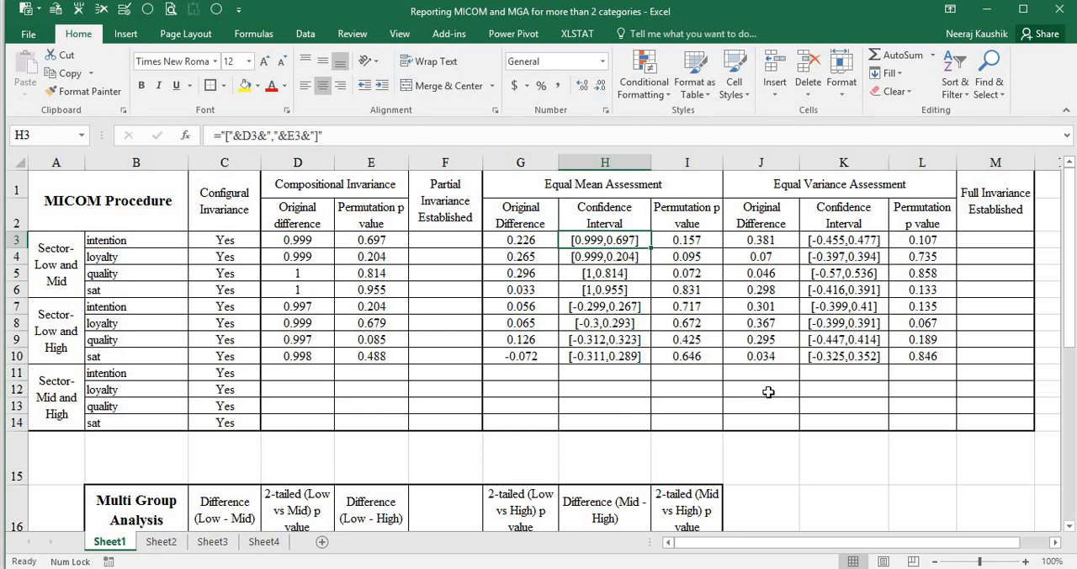
pyautogui.write('[-0.301,0.306] [-0.325,0.295] [-0.315,0.311] [-0.322,0.285]')
pyautogui.click(604, 273)
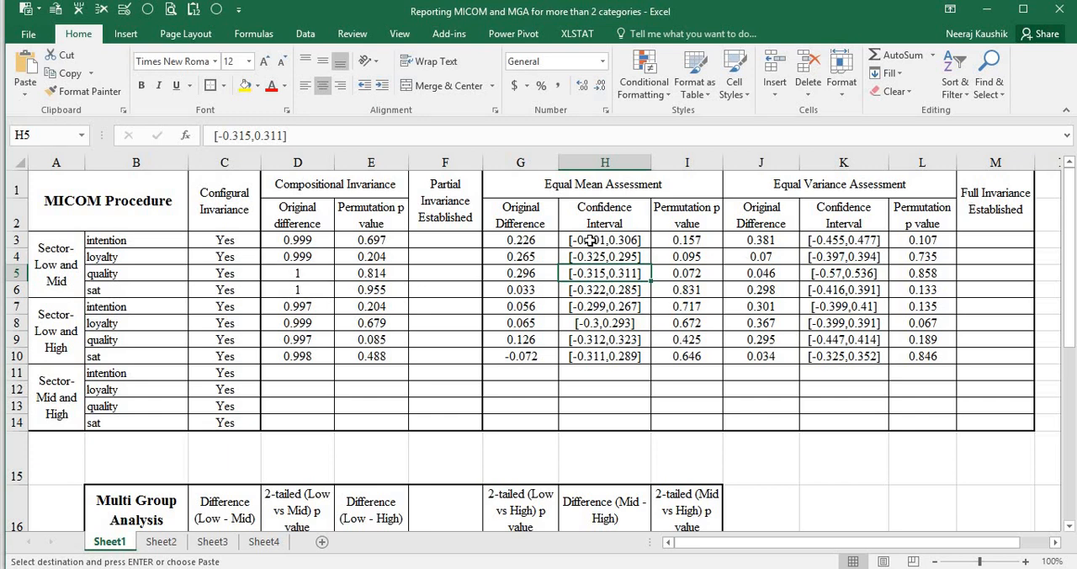
pyautogui.moveTo(590, 241); pyautogui.dragTo(601, 296)
# Switch to SmartPLS and run a permutation multigroup analysis with High as Group A and Mid as Group B
pyautogui.hotkey('alt', 'Tab')
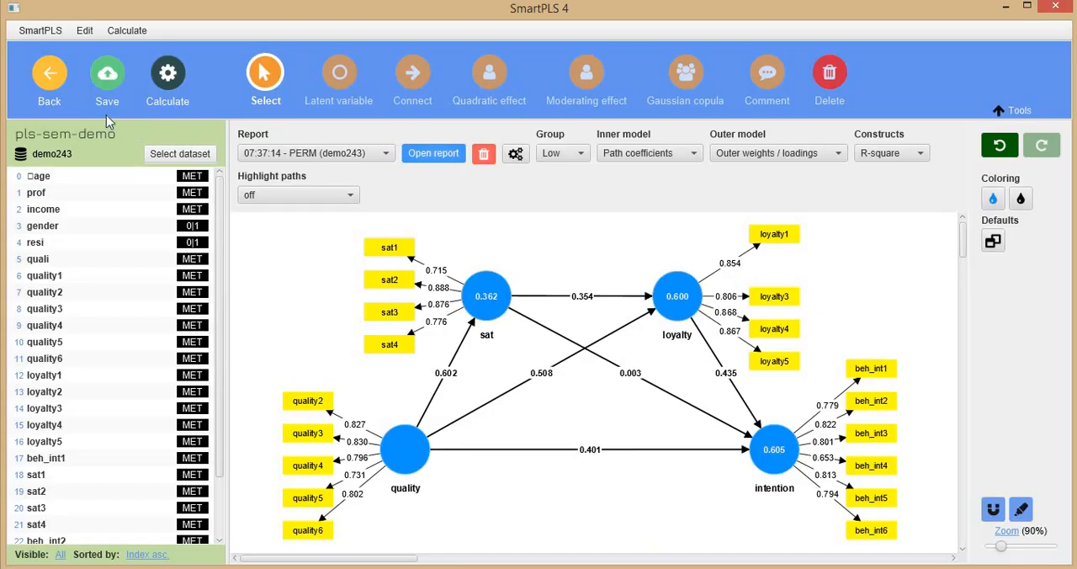
pyautogui.click(168, 74)
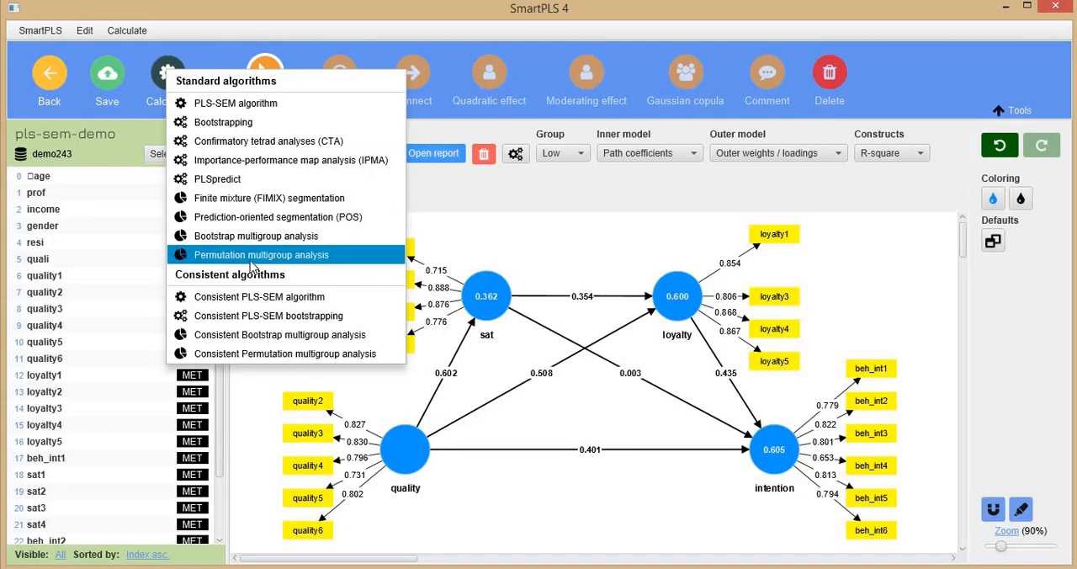
pyautogui.click(251, 257)
pyautogui.click(553, 168)
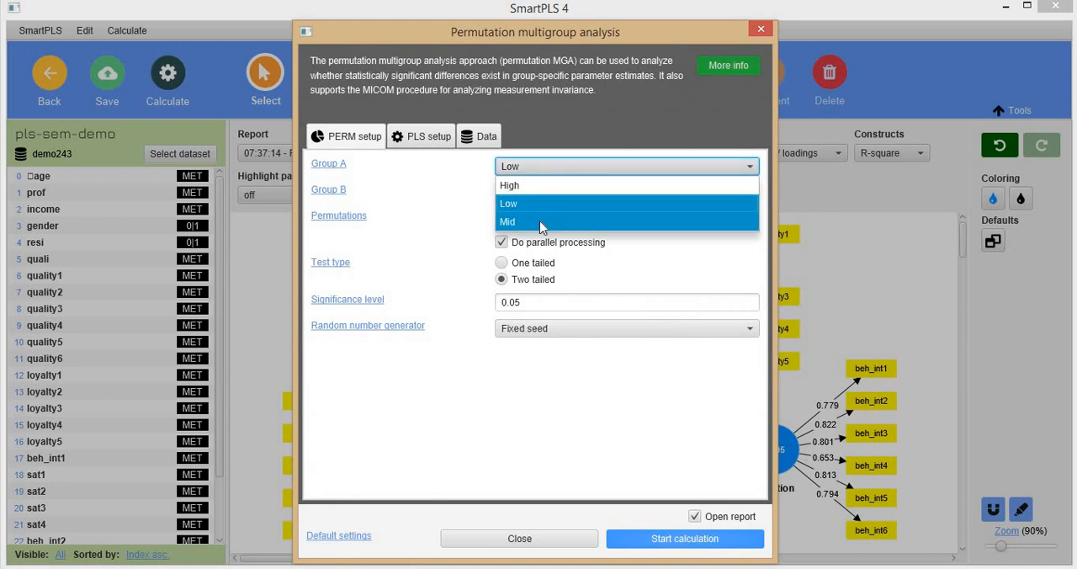
pyautogui.click(524, 185)
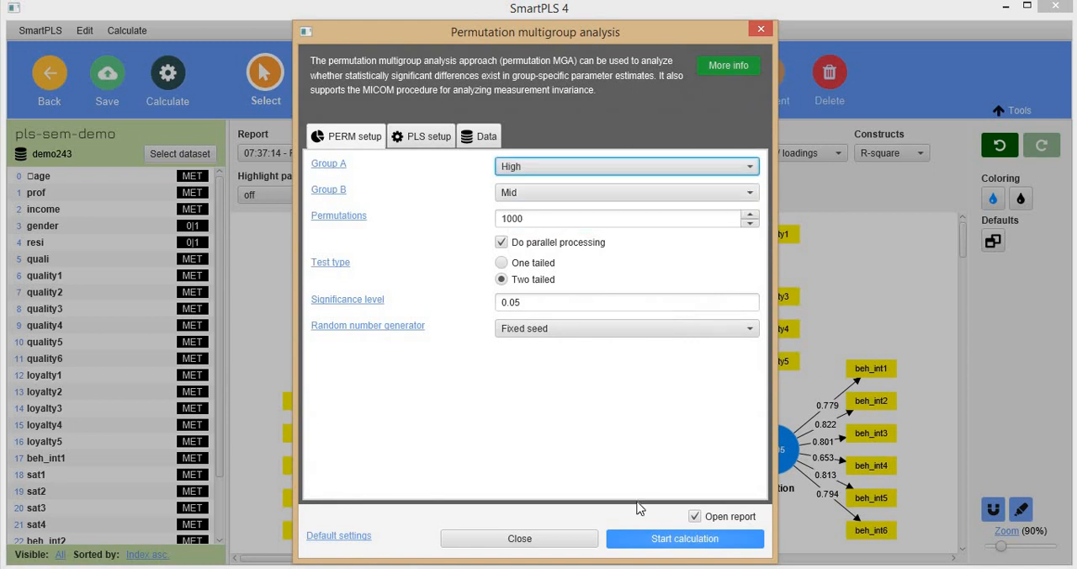
pyautogui.click(639, 543)
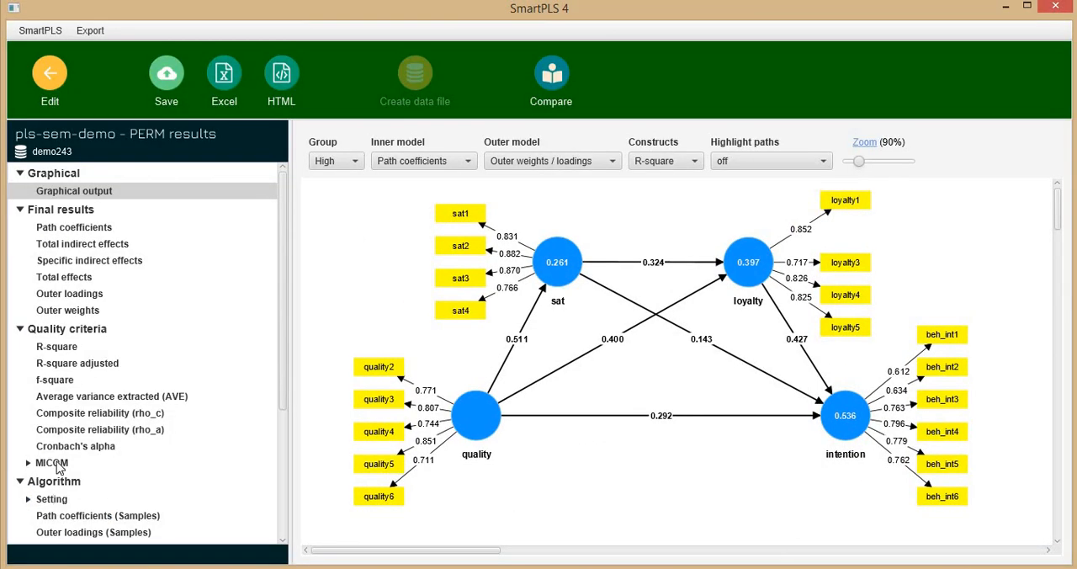
# Review the MICOM Step 2, Step 3a (mean) and Step 3b (variance) results for the High and Mid groups
pyautogui.click(58, 466)
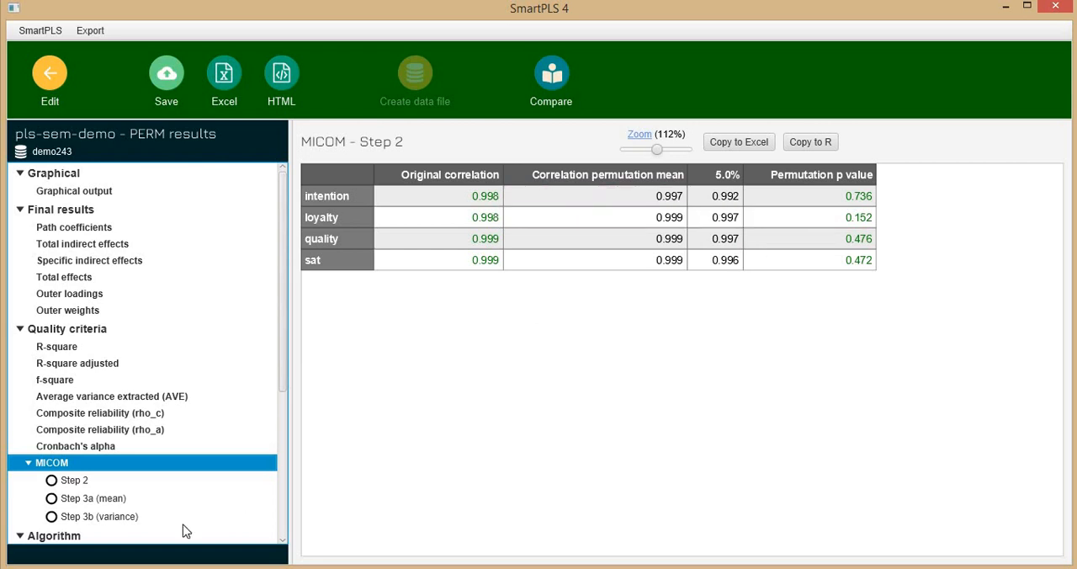
pyautogui.click(76, 504)
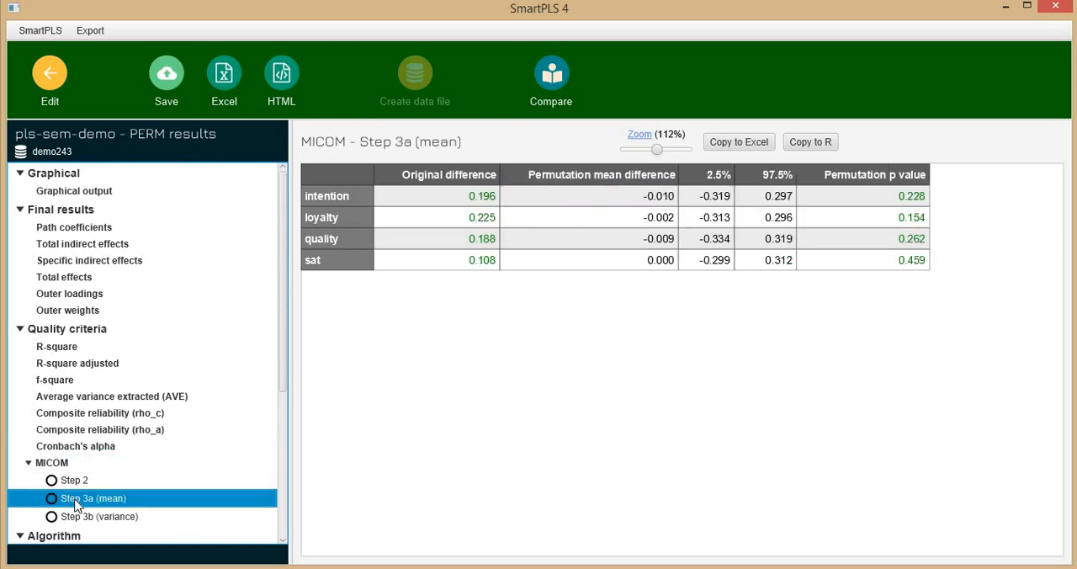
pyautogui.click(78, 517)
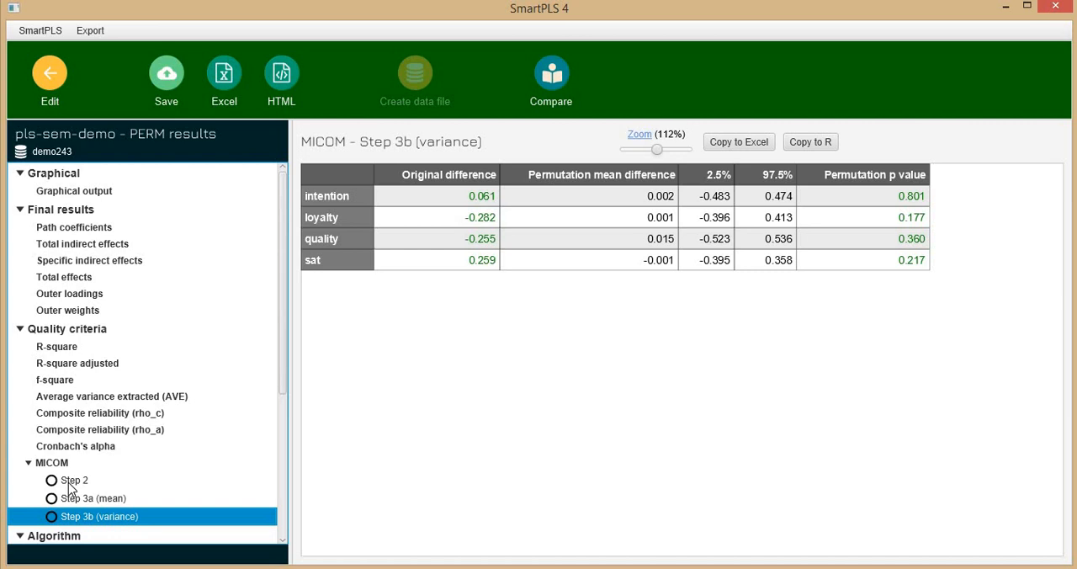
pyautogui.click(73, 481)
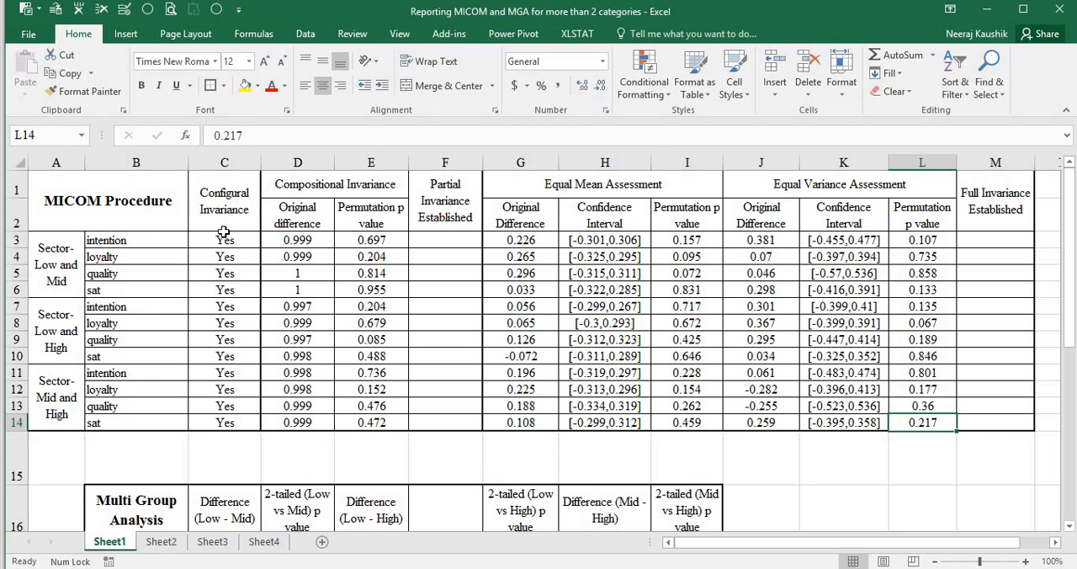
# Review the configural invariance and compositional p value columns in Excel against the MICOM flowchart in the 2016 Henseler PDF
pyautogui.moveTo(225, 204); pyautogui.dragTo(246, 428)
pyautogui.moveTo(551, 564)
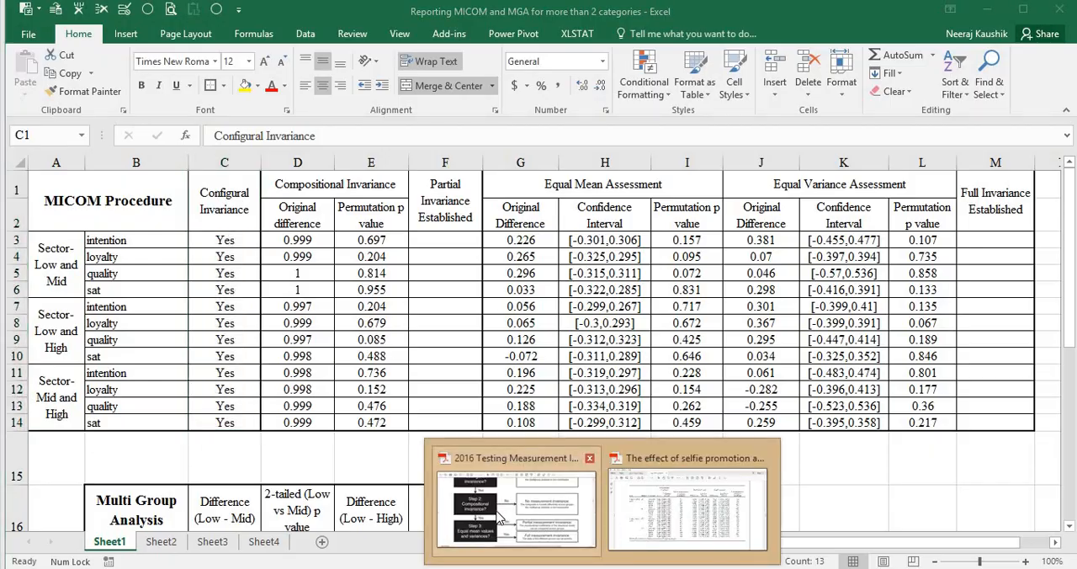
pyautogui.click(577, 538)
pyautogui.scroll(3, 252, 303)
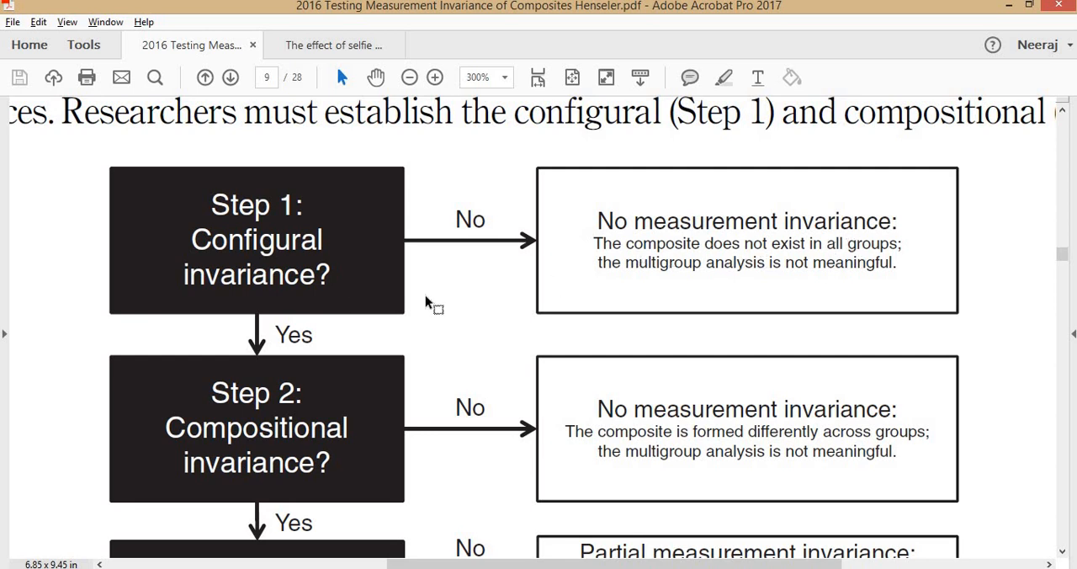
pyautogui.hotkey('alt', 'Tab')
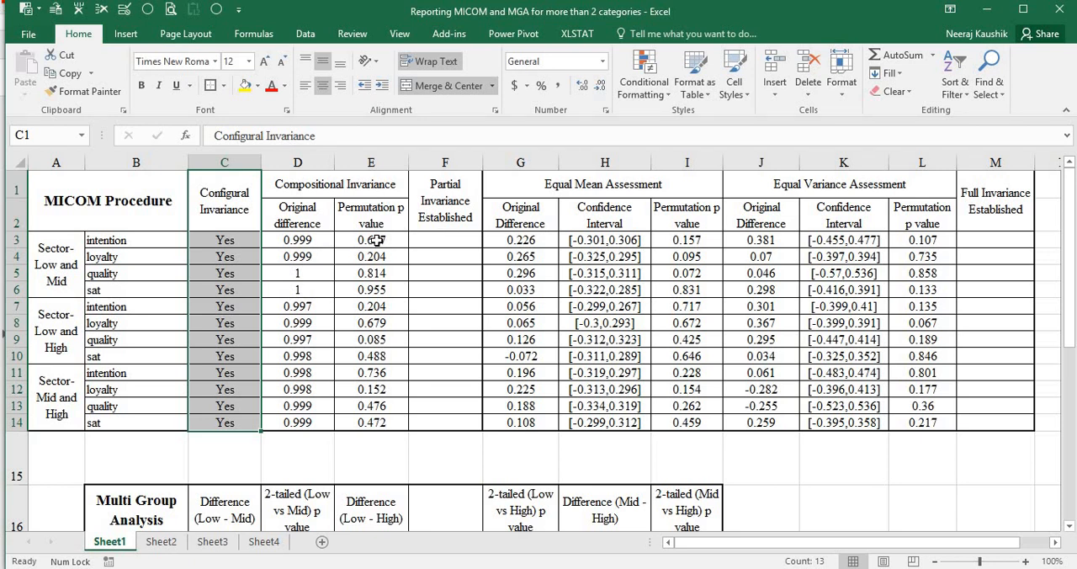
pyautogui.moveTo(376, 240); pyautogui.dragTo(379, 423)
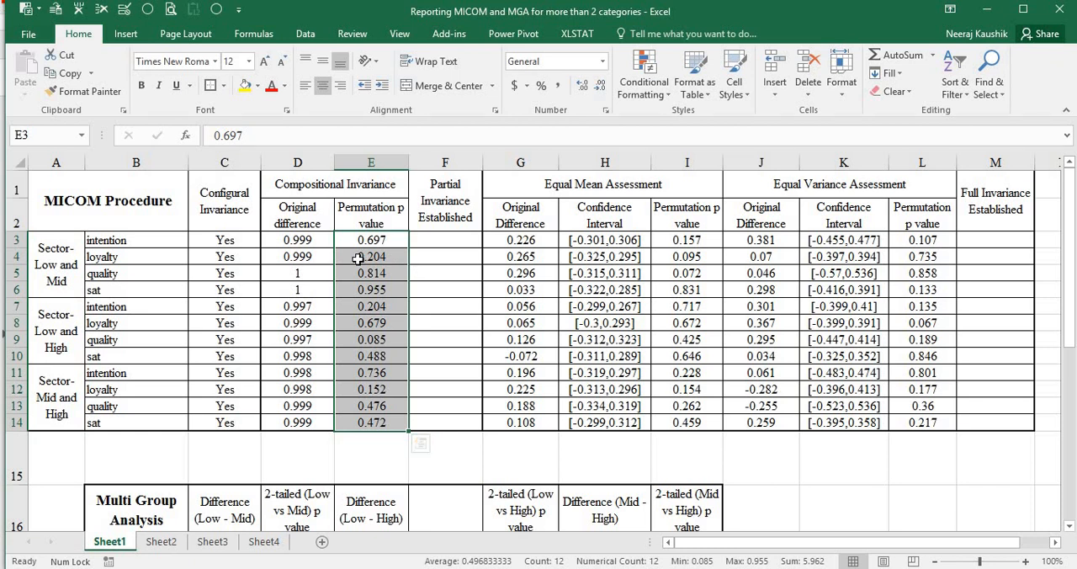
# Enter Yes under Partial Invariance Established for every construct in F3:F14 and centre the entries
pyautogui.click(471, 245)
pyautogui.write('Ye')
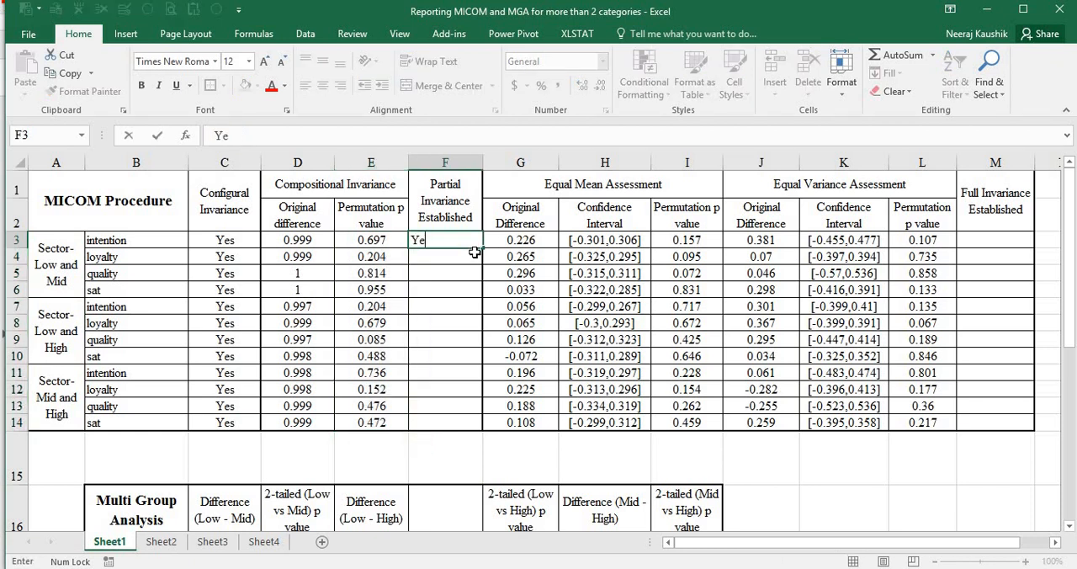
pyautogui.hotkey('ctrl', 'Return')
pyautogui.hotkey('shift', 'Down')
pyautogui.hotkey('shift', 'Down')
pyautogui.hotkey('shift', 'Down')
pyautogui.hotkey('shift', 'Down')
pyautogui.hotkey('shift', 'Down')
pyautogui.hotkey('shift', 'Down')
pyautogui.hotkey('shift', 'Down')
pyautogui.hotkey('shift', 'Down')
pyautogui.hotkey('shift', 'Down')
pyautogui.hotkey('shift', 'Down')
pyautogui.hotkey('shift', 'Down')
pyautogui.hotkey('shift', 'Down')
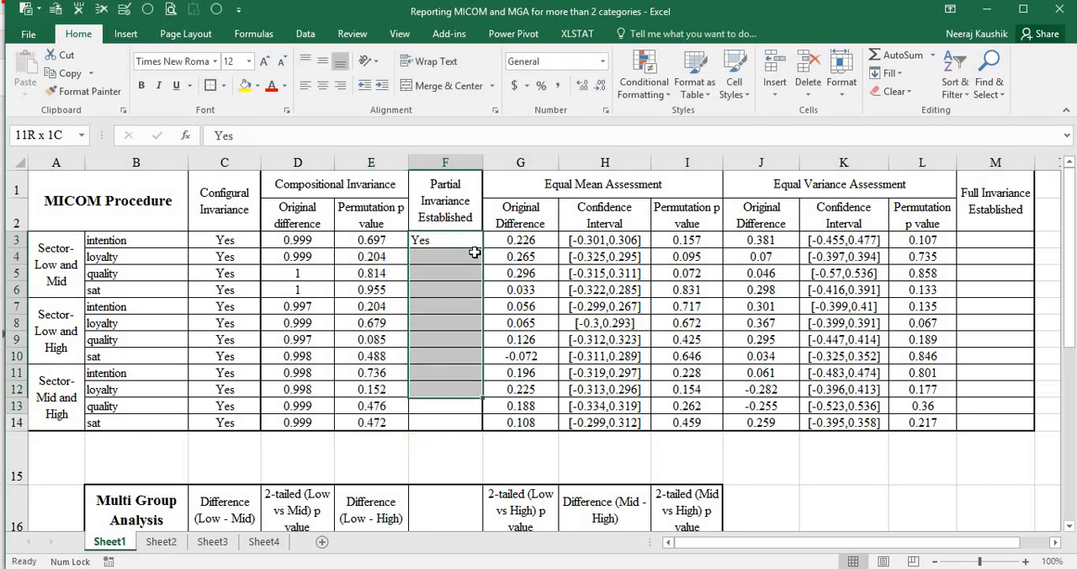
pyautogui.hotkey('ctrl', 'd')
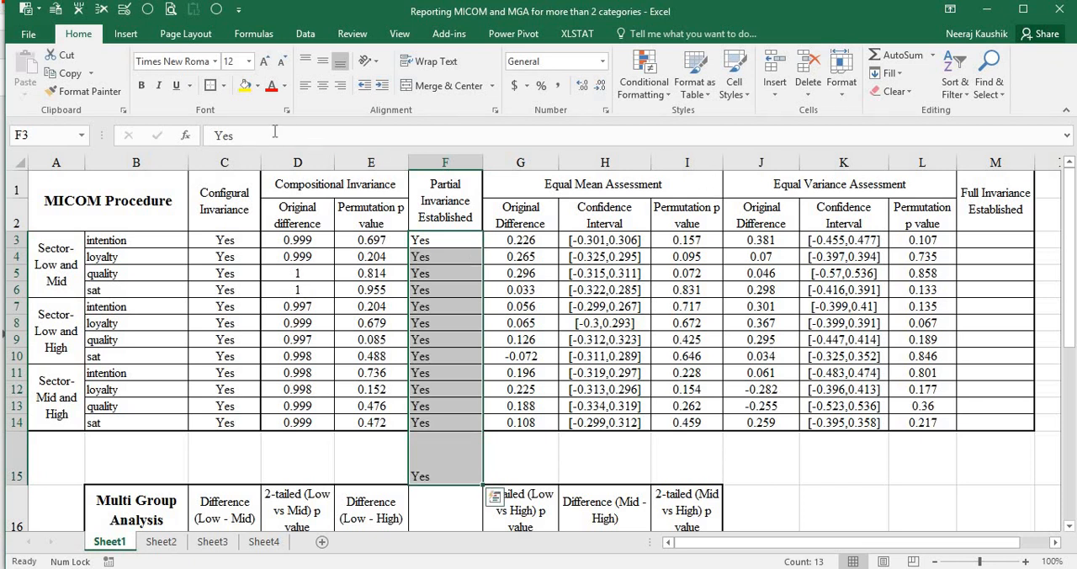
pyautogui.hotkey('ctrl', 'z')
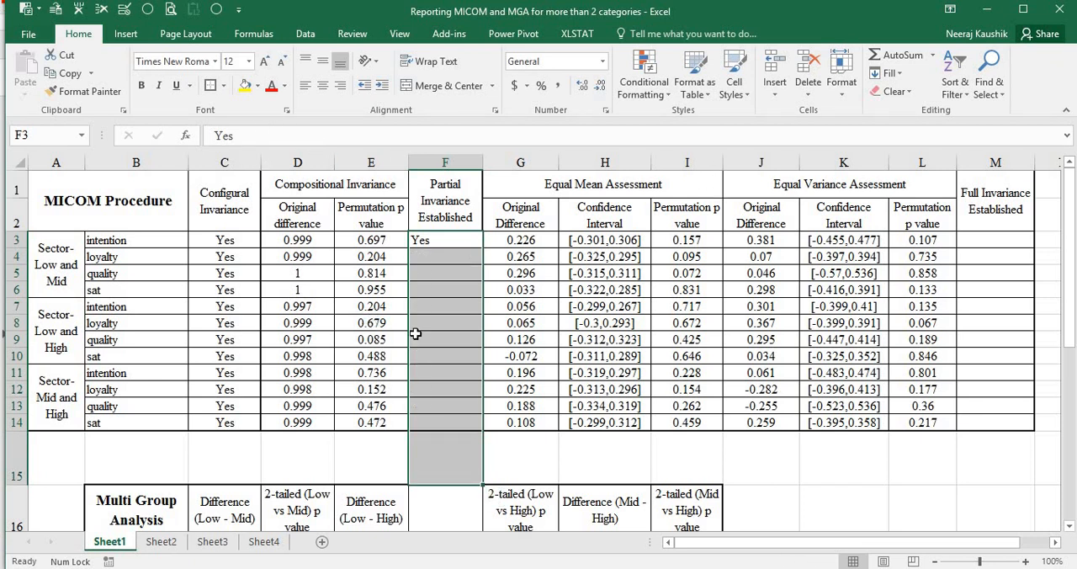
pyautogui.hotkey('shift', 'Up')
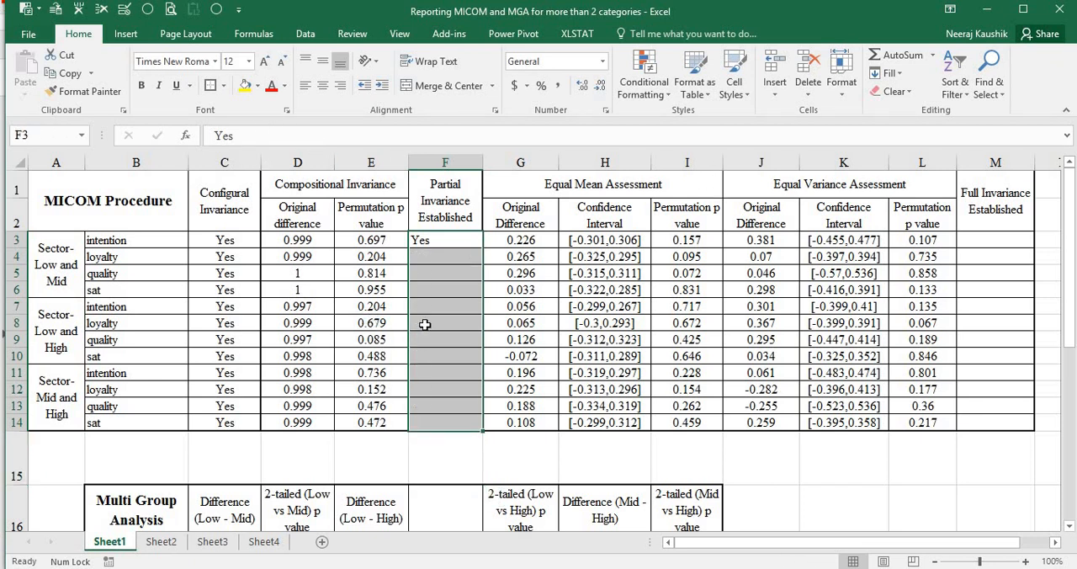
pyautogui.hotkey('ctrl', 'd')
pyautogui.click(322, 85)
pyautogui.click(520, 307)
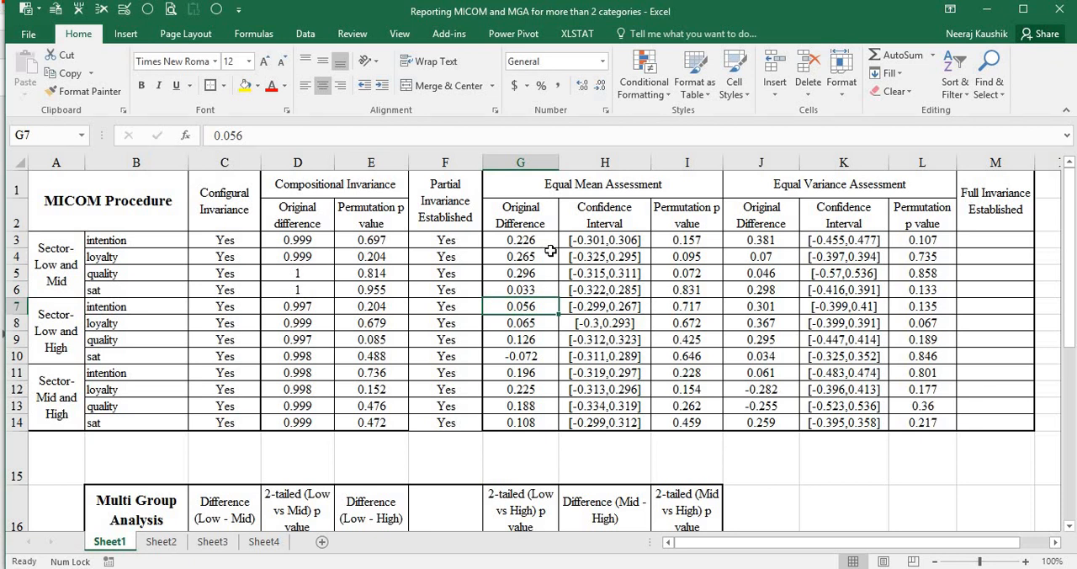
# Examine the equal-mean confidence intervals and p values in H3:I14, plus the equal-variance original differences and confidence intervals
pyautogui.moveTo(623, 240); pyautogui.dragTo(625, 423)
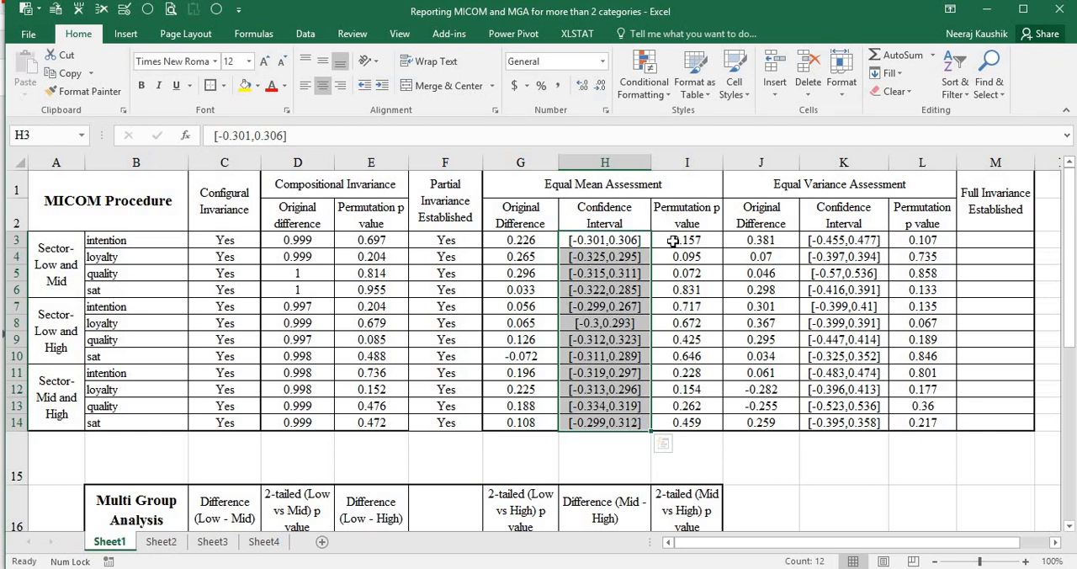
pyautogui.click(702, 239)
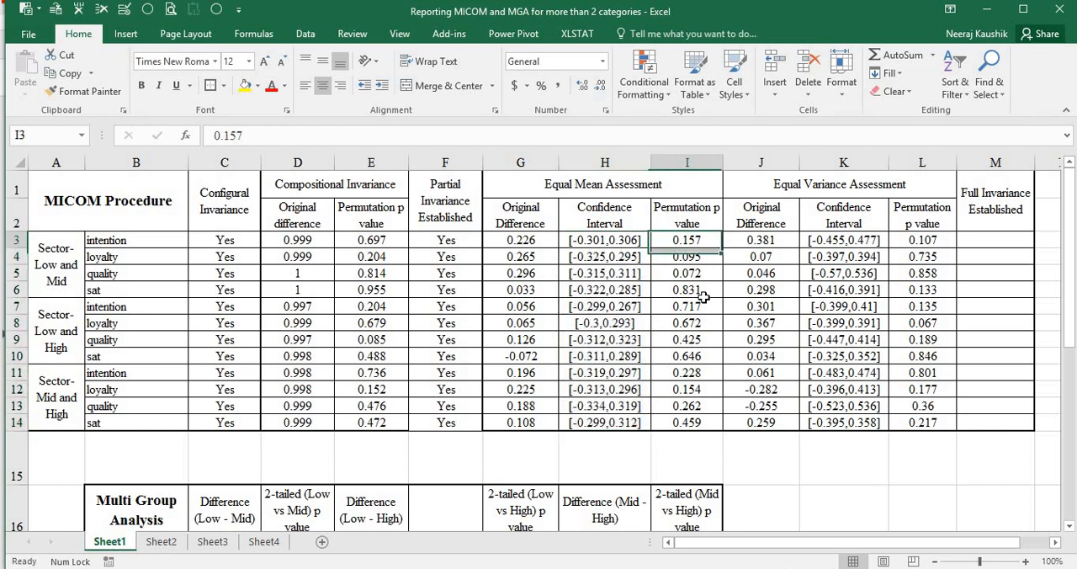
pyautogui.moveTo(702, 297); pyautogui.dragTo(711, 417)
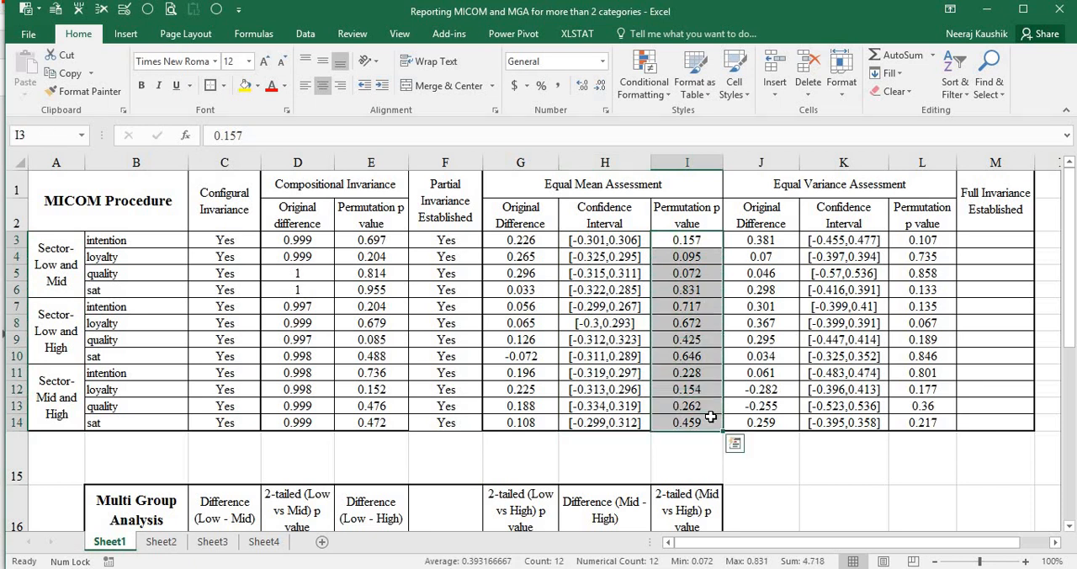
pyautogui.click(855, 227)
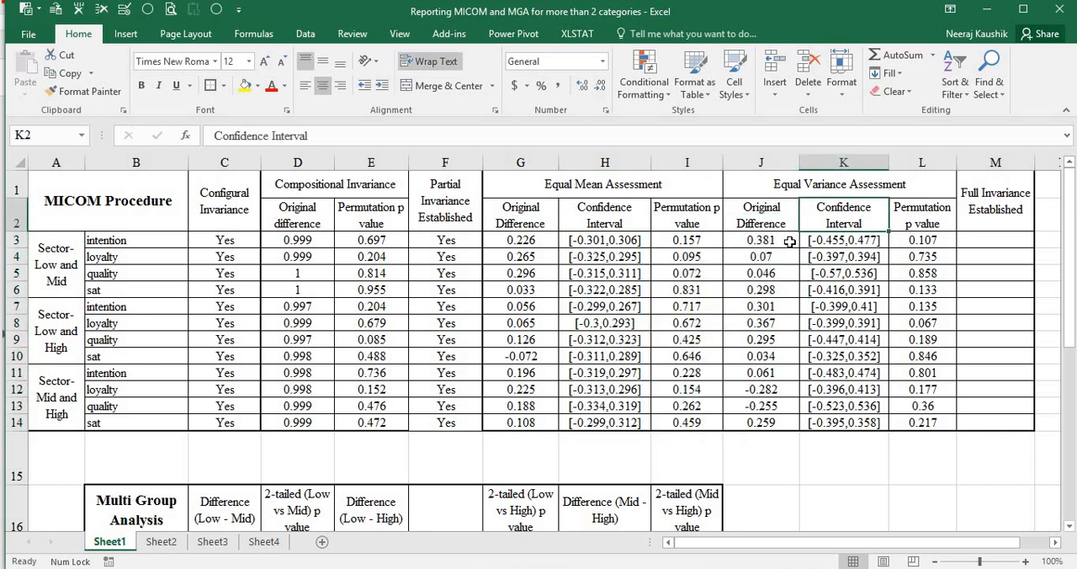
pyautogui.moveTo(781, 241); pyautogui.dragTo(812, 375)
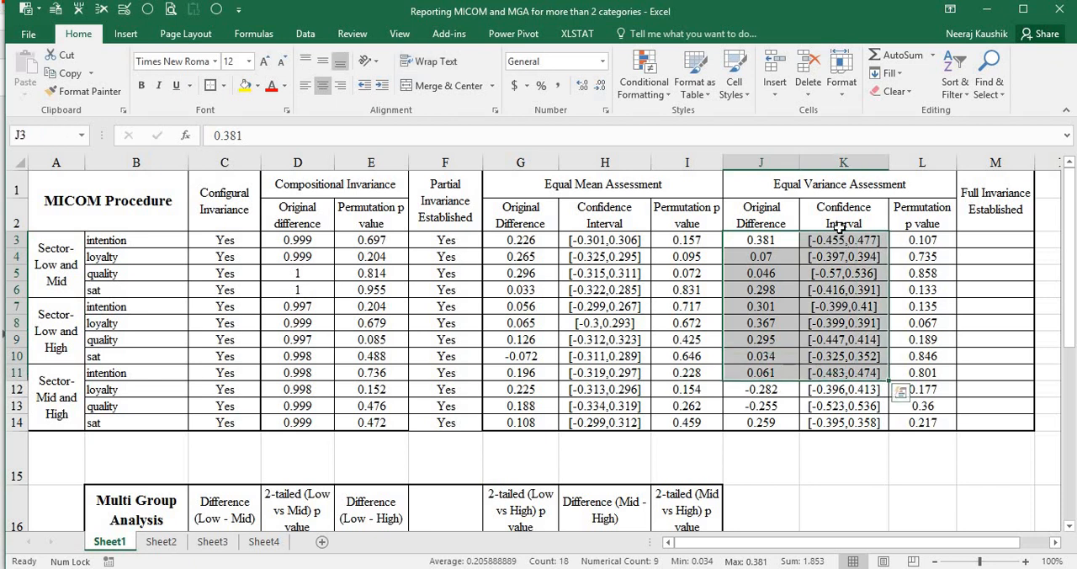
# Check the equal-variance confidence intervals and p values, and copy the Yes entries from F3:F14 into Full Invariance Established, M3:M14
pyautogui.moveTo(829, 243); pyautogui.dragTo(833, 424)
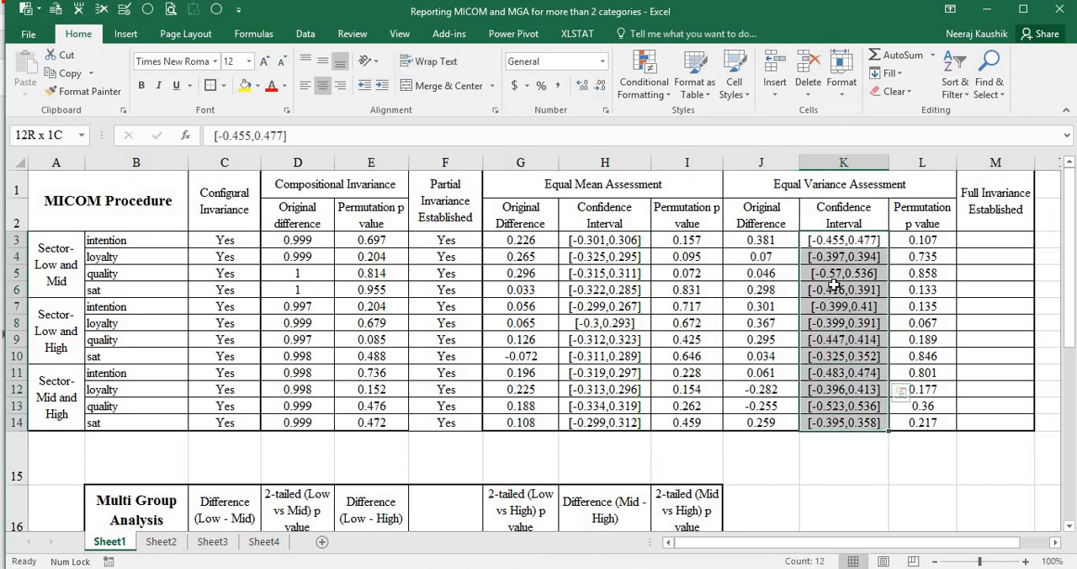
pyautogui.moveTo(921, 240); pyautogui.dragTo(919, 422)
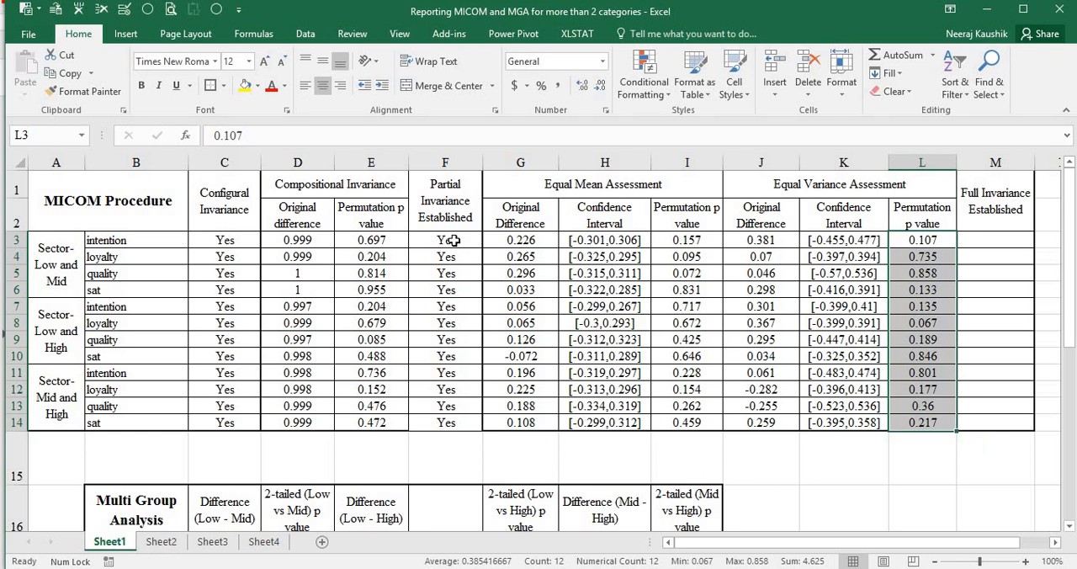
pyautogui.moveTo(453, 240); pyautogui.dragTo(469, 420)
pyautogui.hotkey('ctrl', 'c')
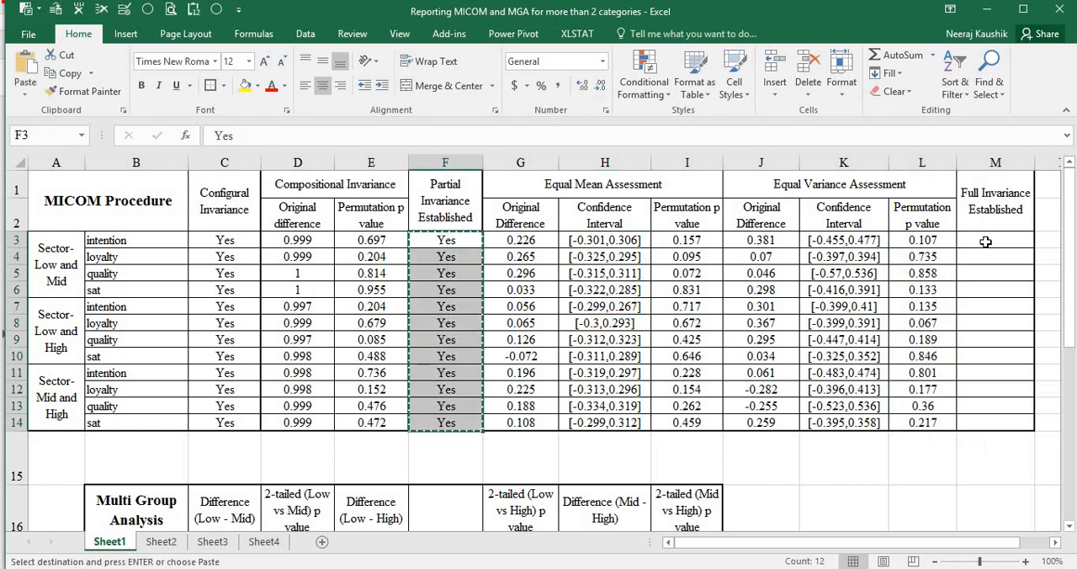
pyautogui.click(985, 241)
pyautogui.hotkey('ctrl', 'v')
pyautogui.click(931, 271)
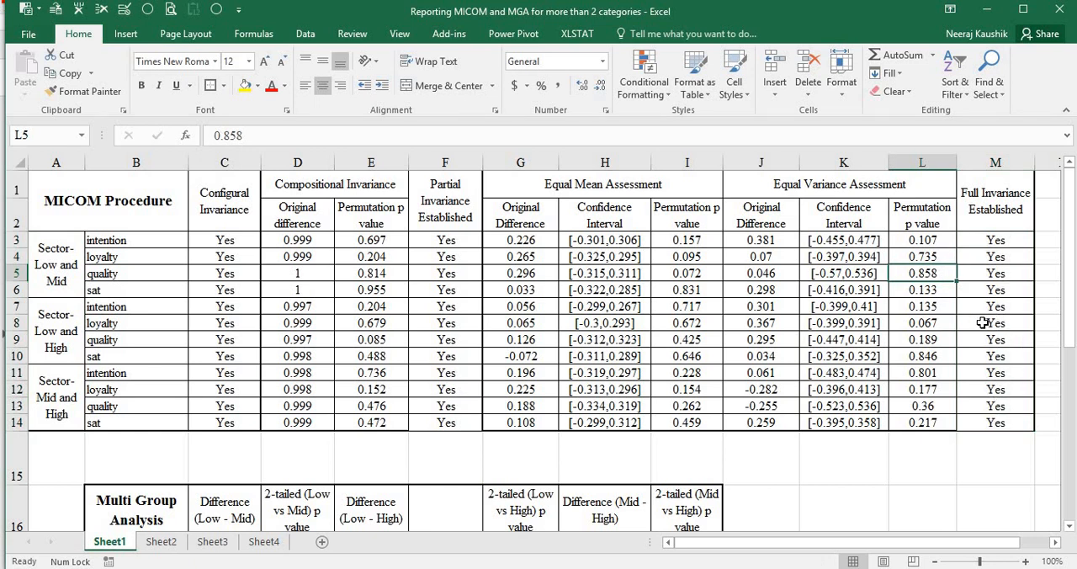
pyautogui.click(998, 290)
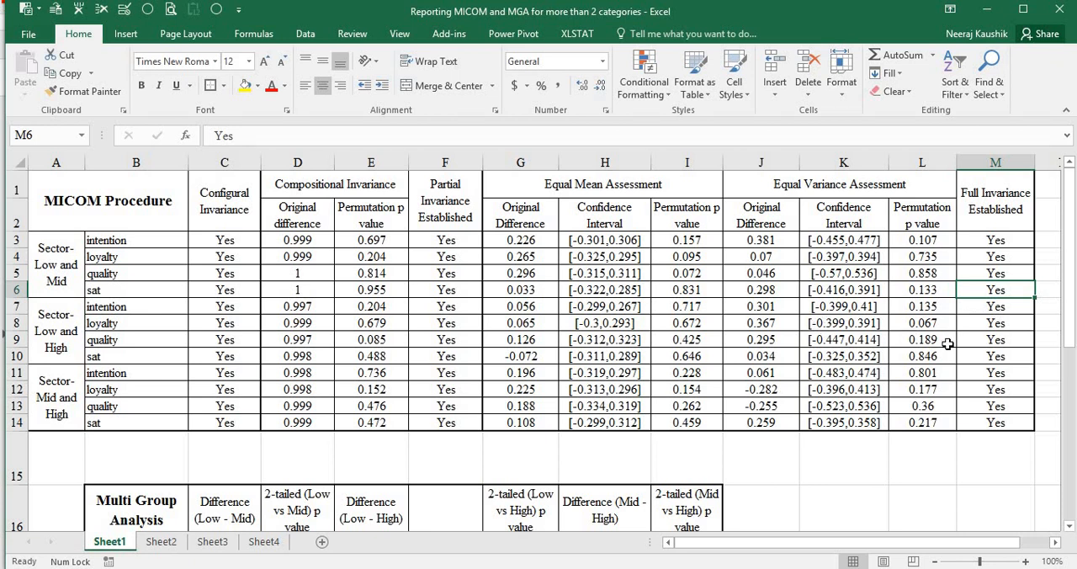
pyautogui.click(984, 324)
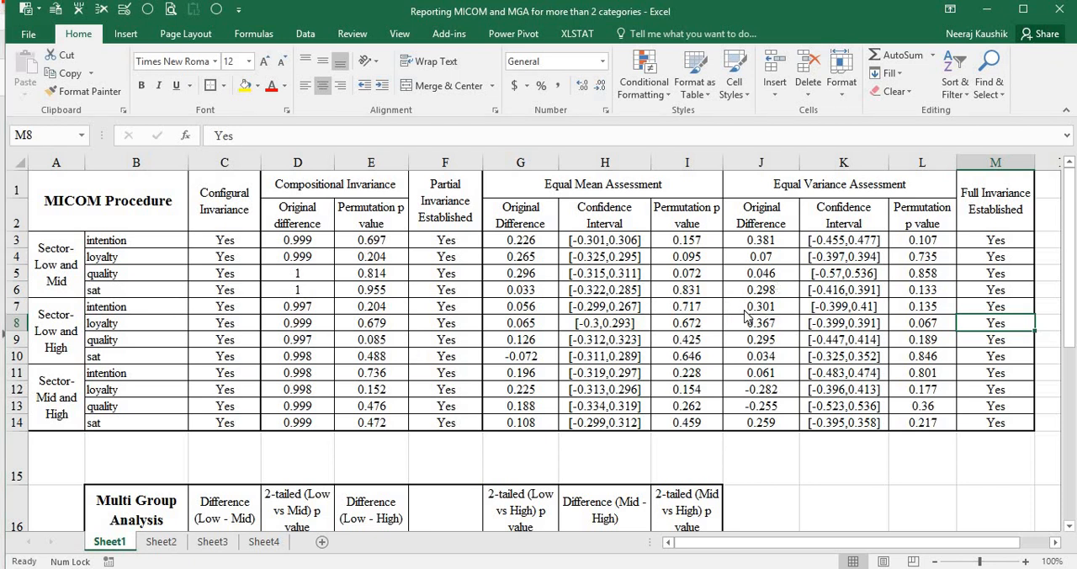
# Compare the Excel layout with the published invariance table in the selfie promotion and celebrity endorsement PDF
pyautogui.hotkey('alt', 'Tab')
pyautogui.click(420, 338)
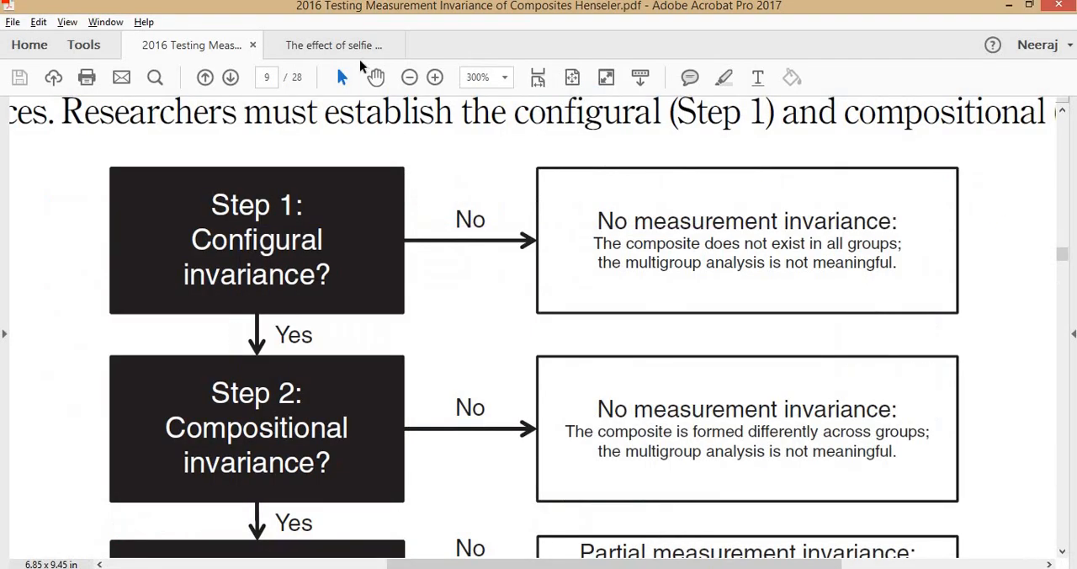
pyautogui.click(360, 51)
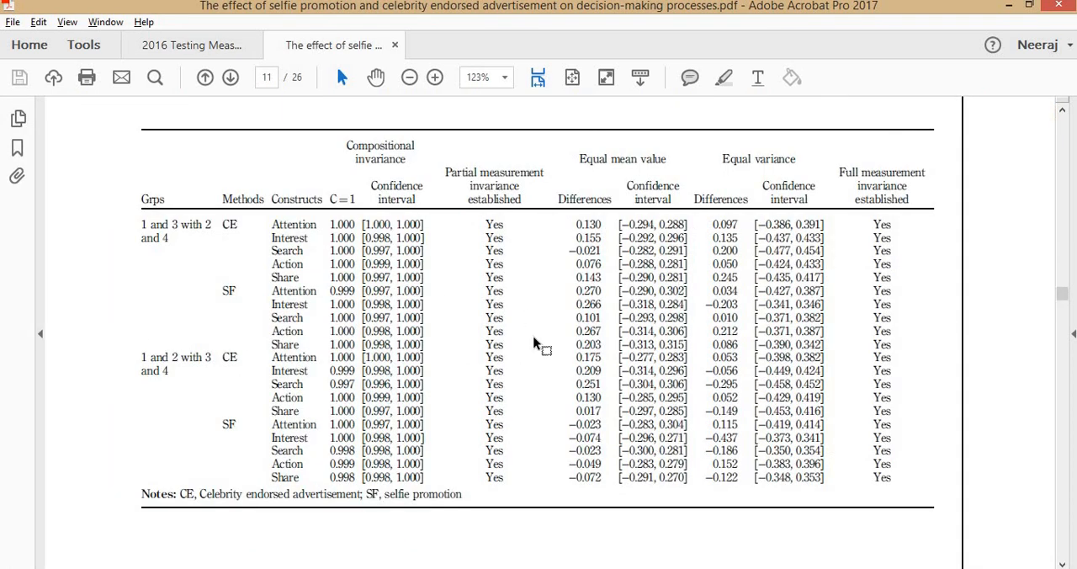
pyautogui.hotkey('alt', 'Tab')
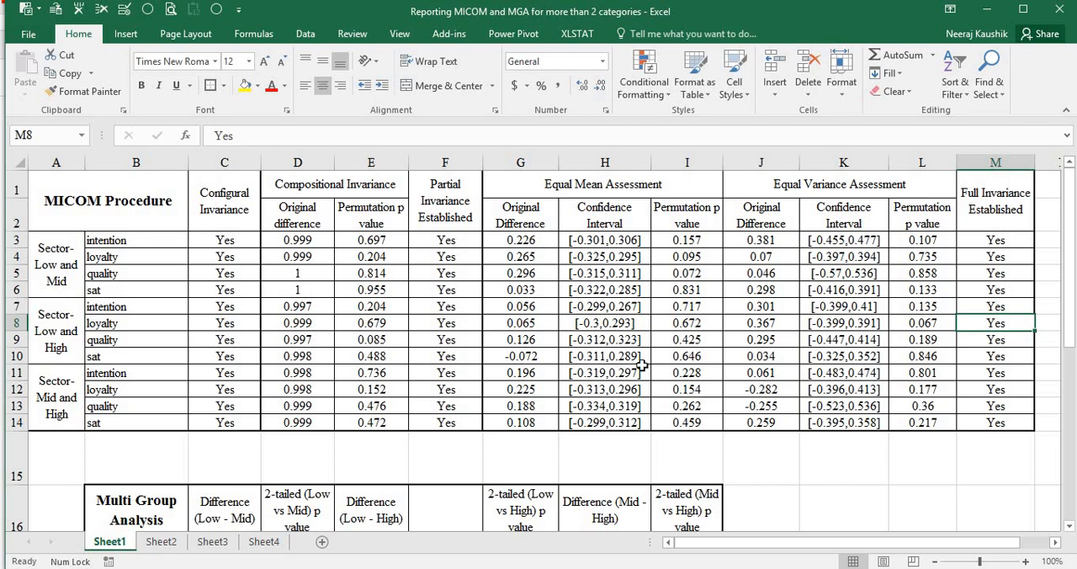
# Switch to SmartPLS and return from the permutation report to the pls-sem-demo model, keeping the model open
pyautogui.hotkey('alt', 'Tab')
pyautogui.hotkey('alt', 'Tab')
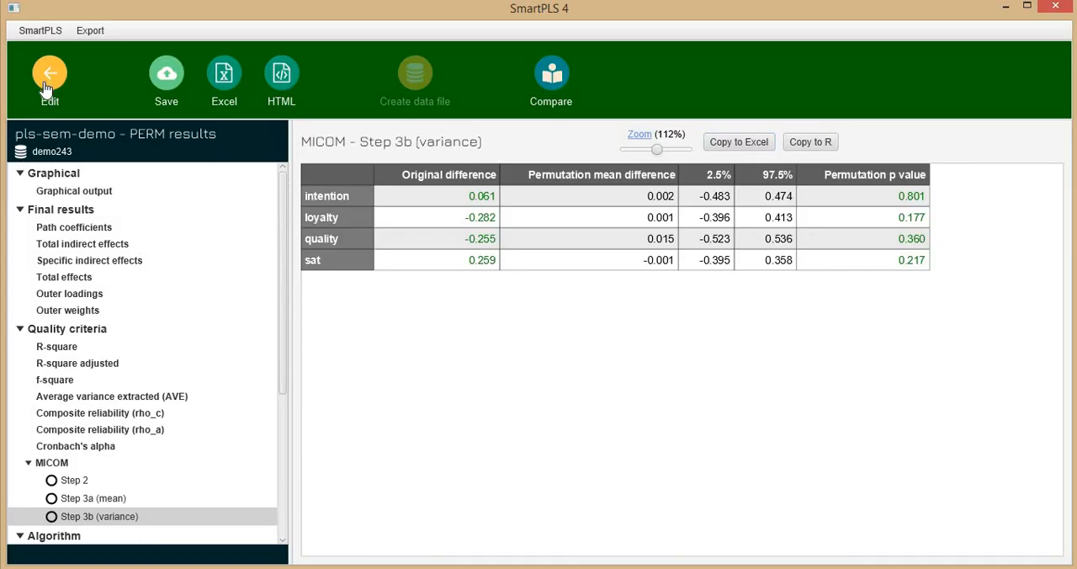
pyautogui.click(48, 82)
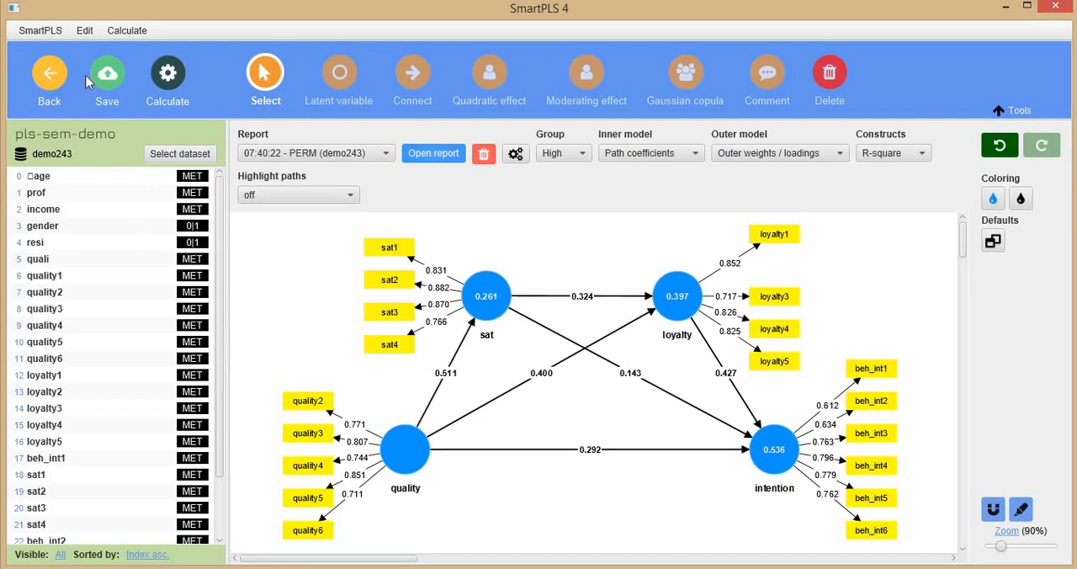
pyautogui.click(54, 81)
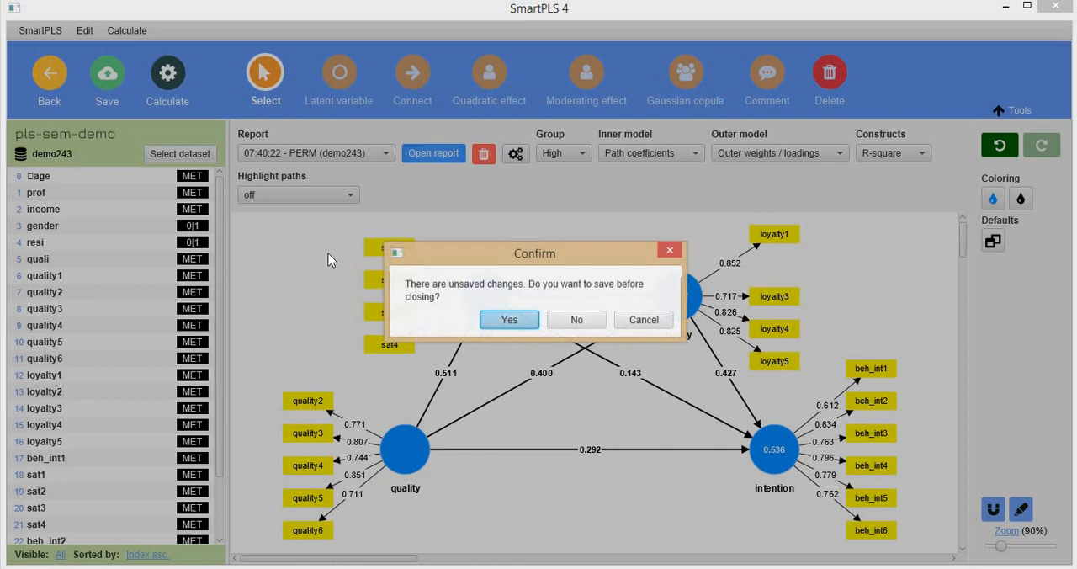
pyautogui.click(644, 327)
# Run a bootstrap multigroup analysis with Low as group A and High and Mid as group B
pyautogui.click(165, 80)
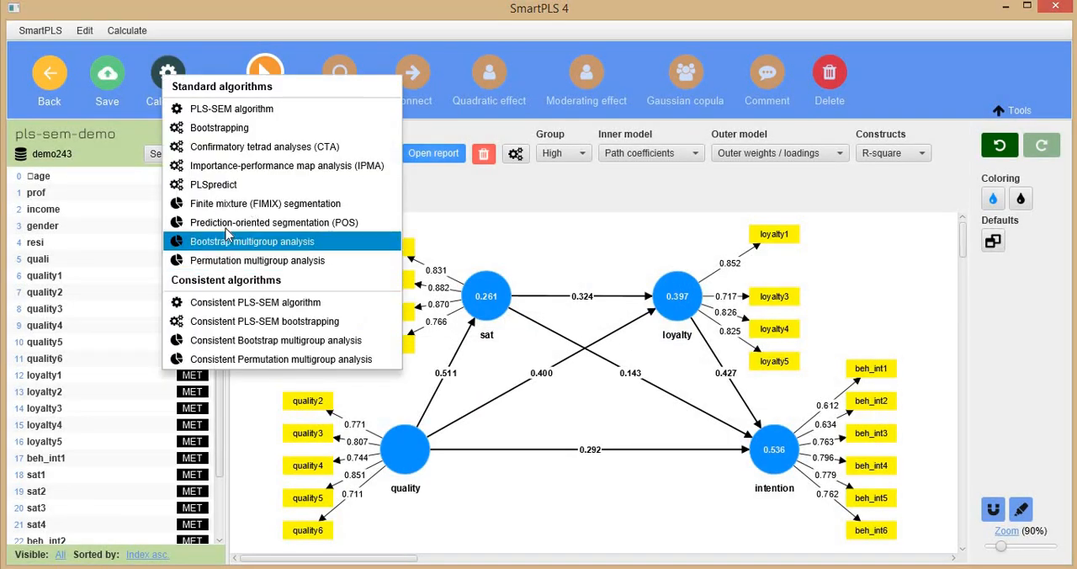
pyautogui.click(234, 242)
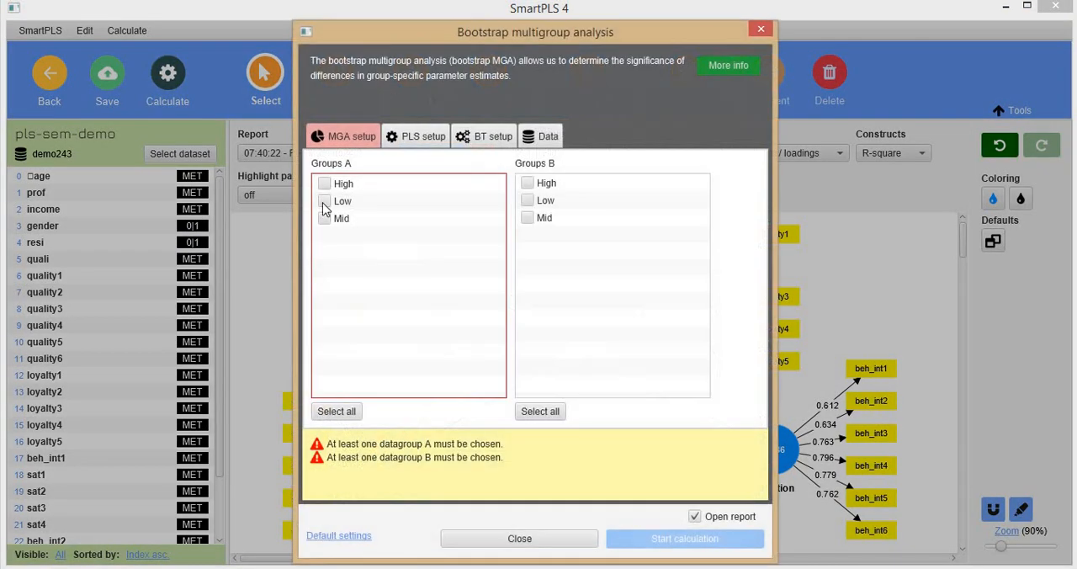
pyautogui.click(324, 201)
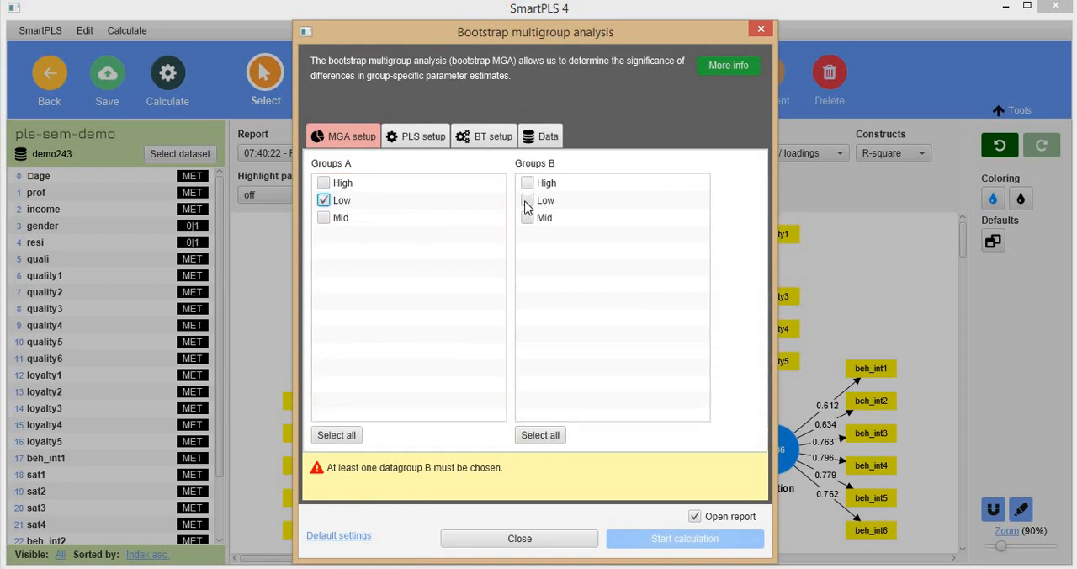
pyautogui.click(528, 218)
pyautogui.click(527, 182)
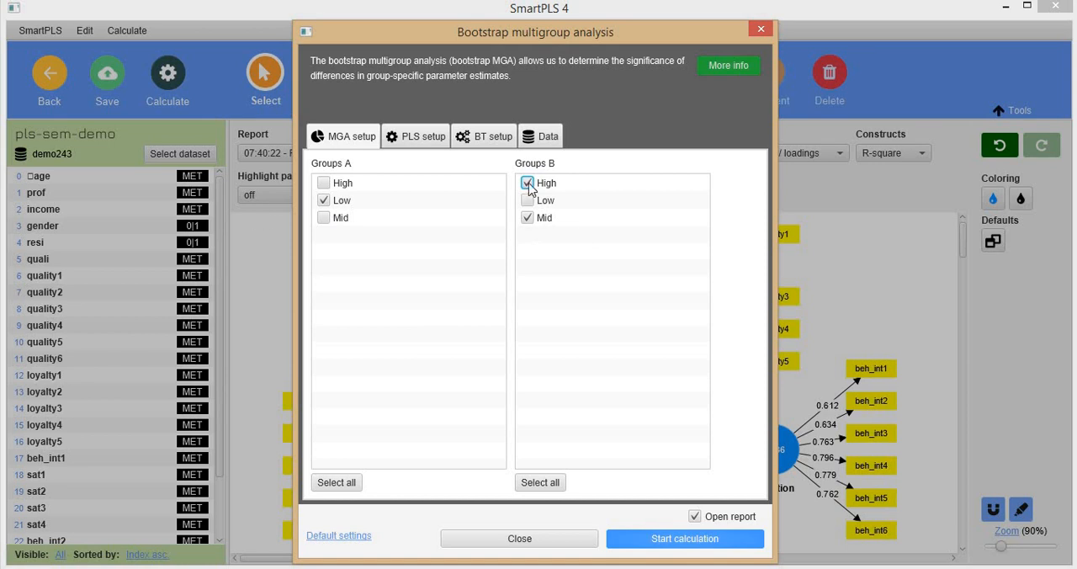
pyautogui.click(655, 536)
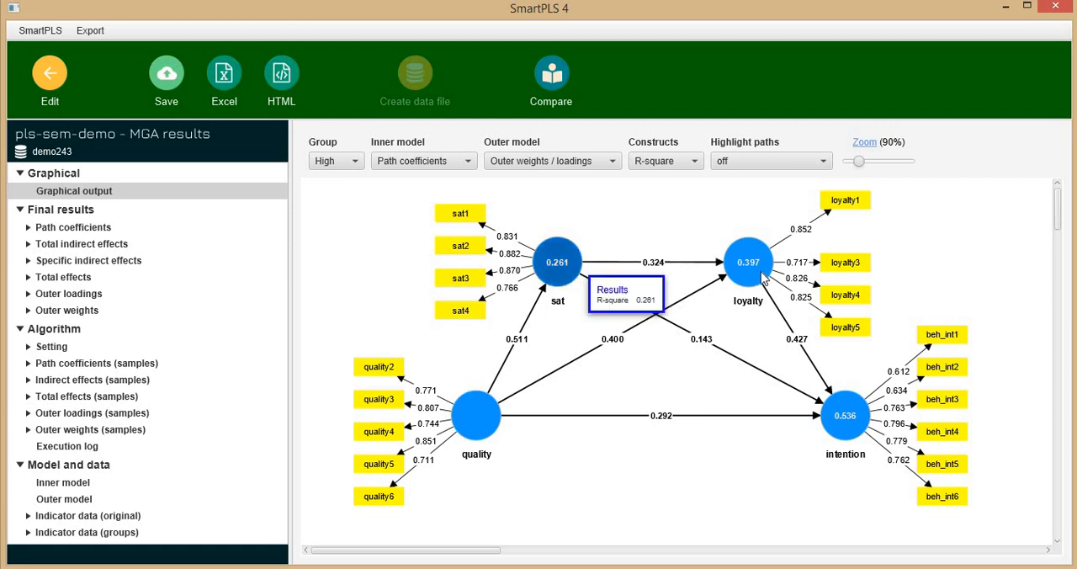
# Inspect the MGA graphical output for the Low group and the Mid group
pyautogui.click(340, 161)
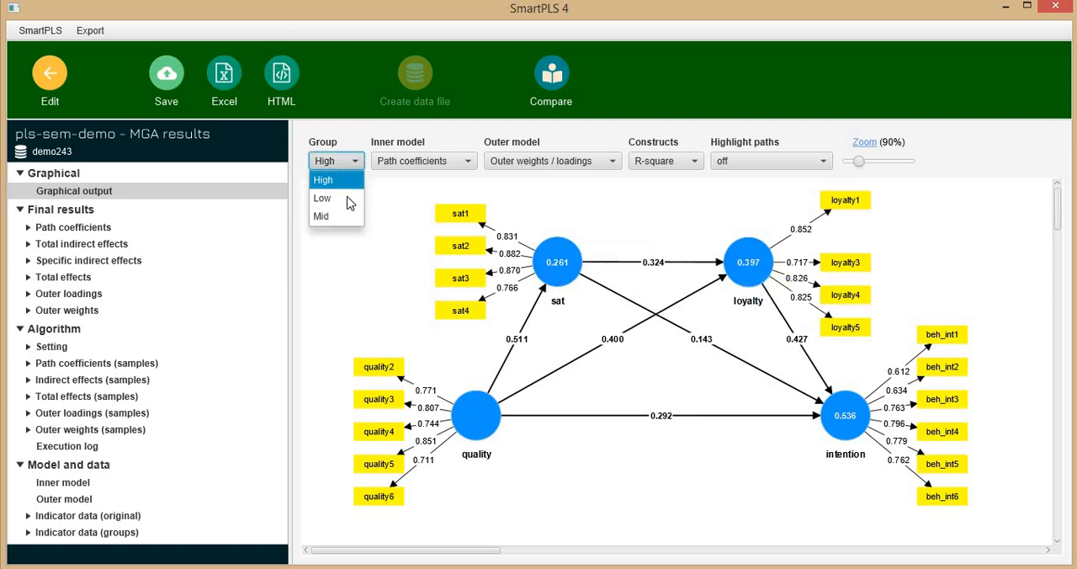
pyautogui.click(350, 203)
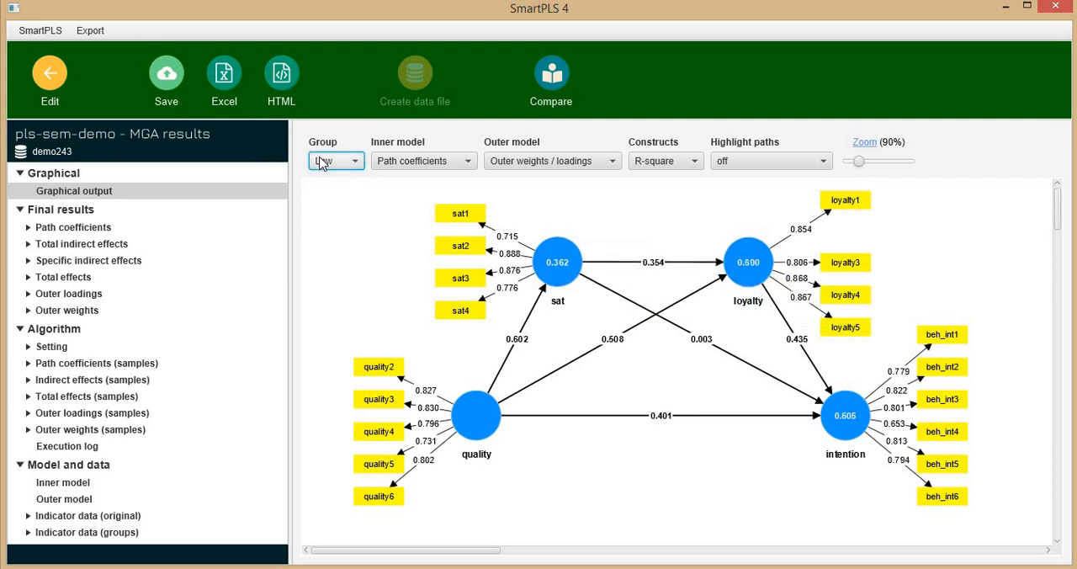
pyautogui.click(342, 216)
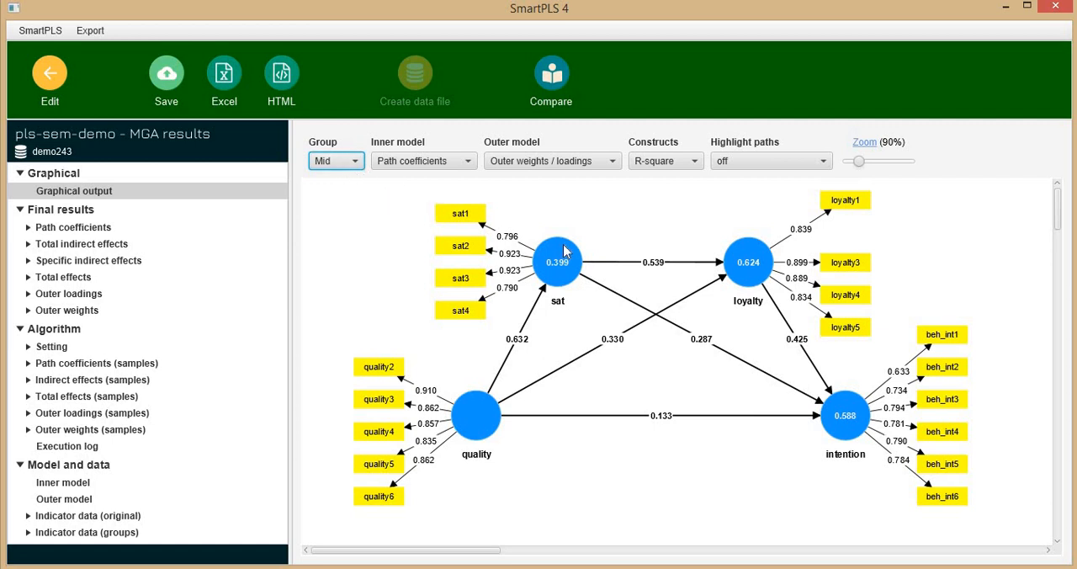
# Review the path coefficient differences and the one- and two-tailed p values in the Bootstrap MGA results
pyautogui.click(80, 235)
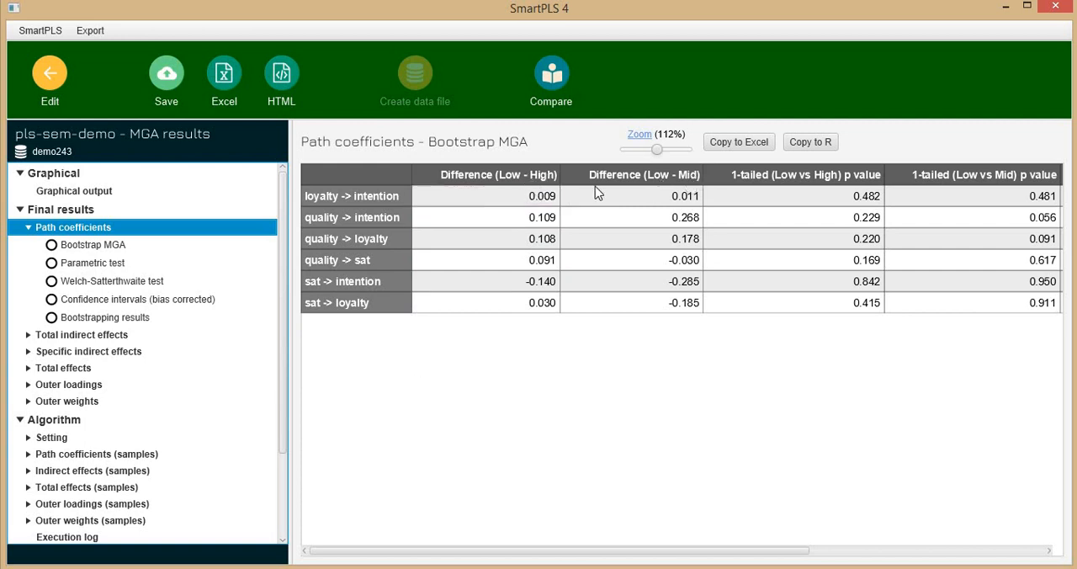
pyautogui.moveTo(558, 550); pyautogui.dragTo(813, 527)
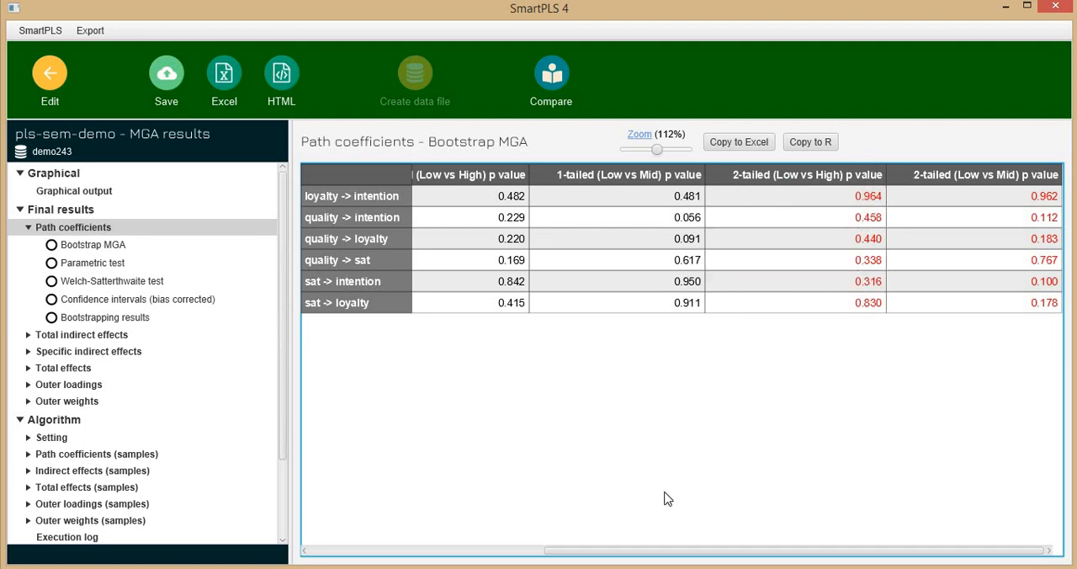
pyautogui.moveTo(614, 557); pyautogui.dragTo(447, 559)
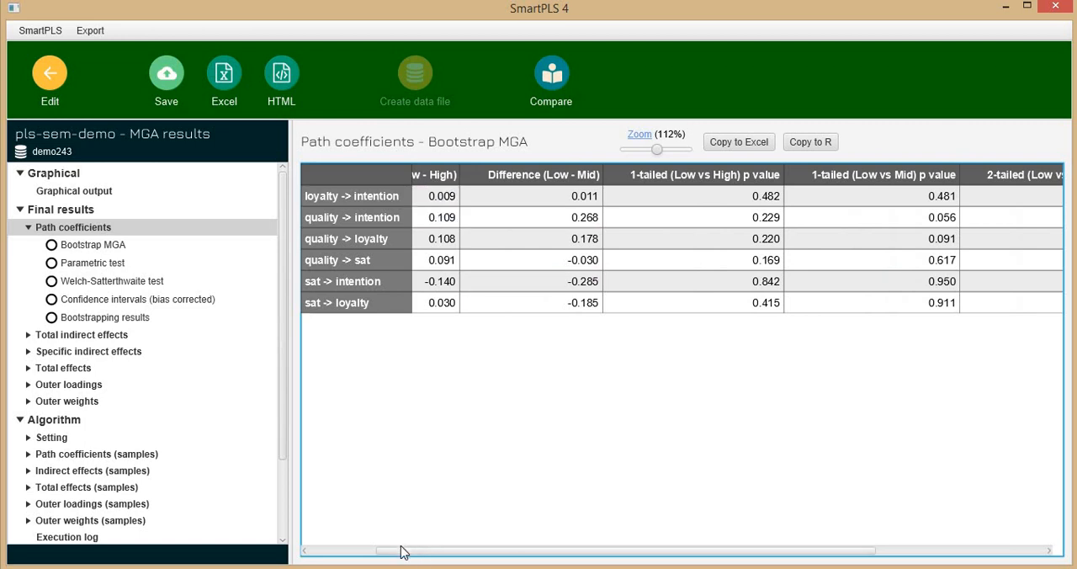
pyautogui.click(313, 552)
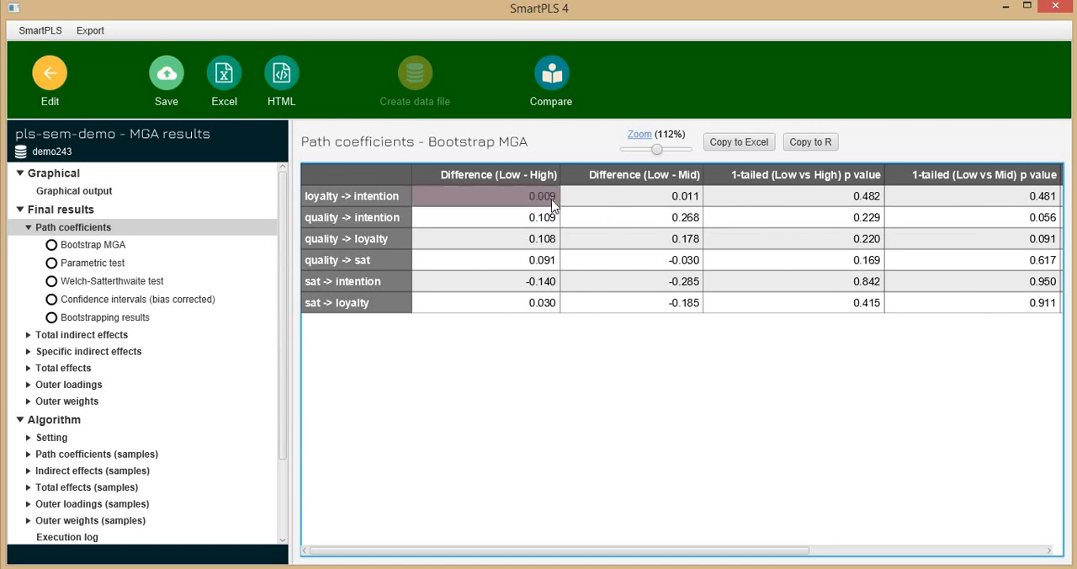
# Compare the path coefficients in the graphical output for the Low group with those for the High group
pyautogui.click(74, 191)
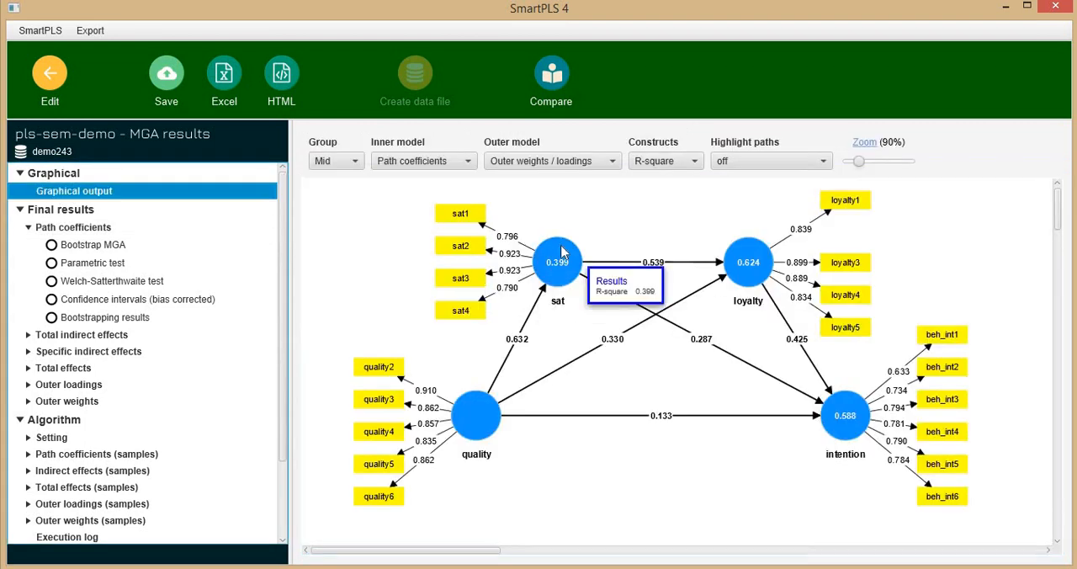
pyautogui.click(346, 164)
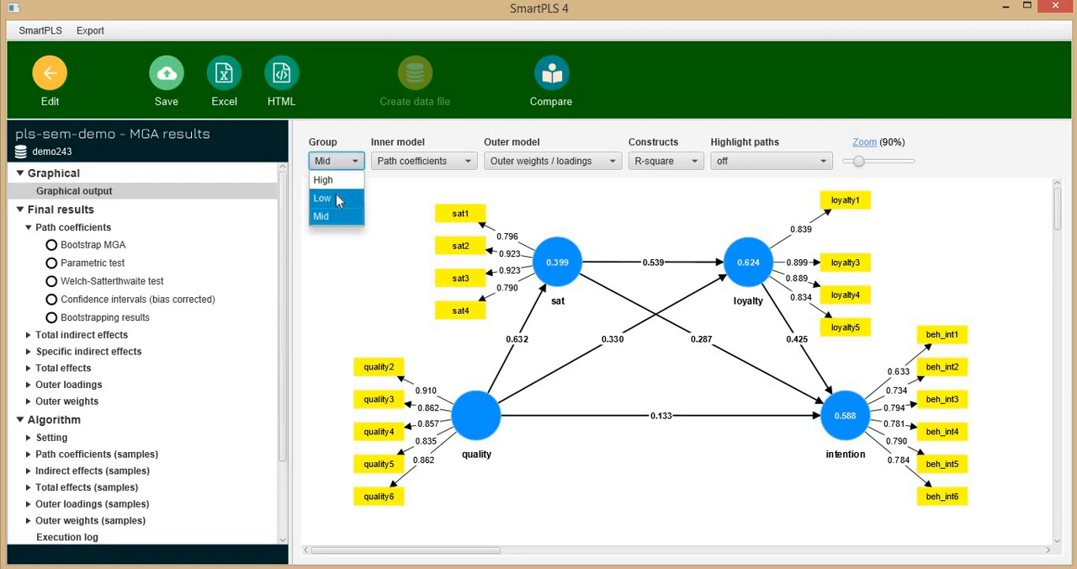
pyautogui.click(337, 198)
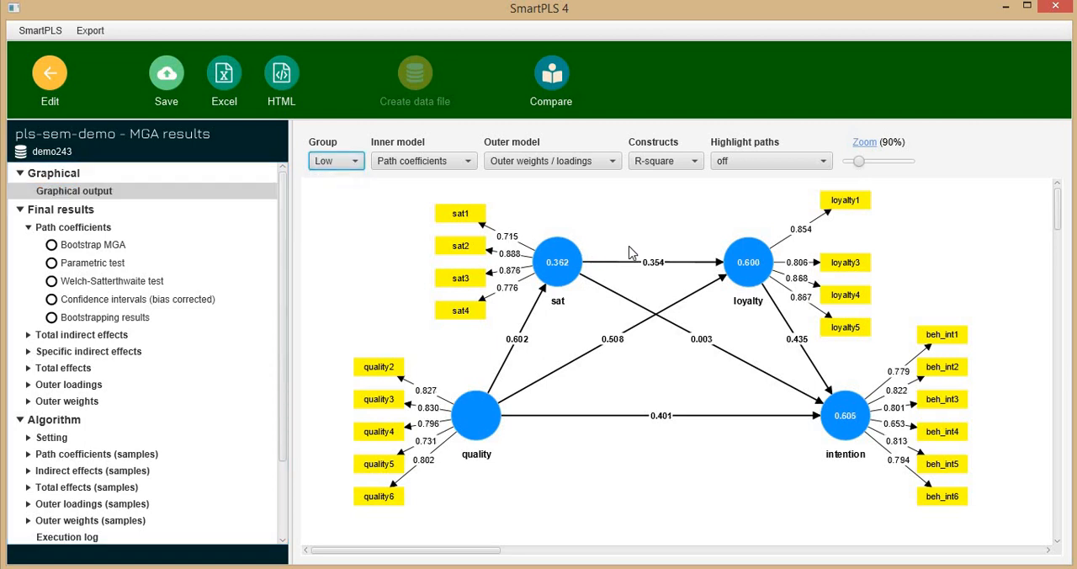
pyautogui.click(358, 164)
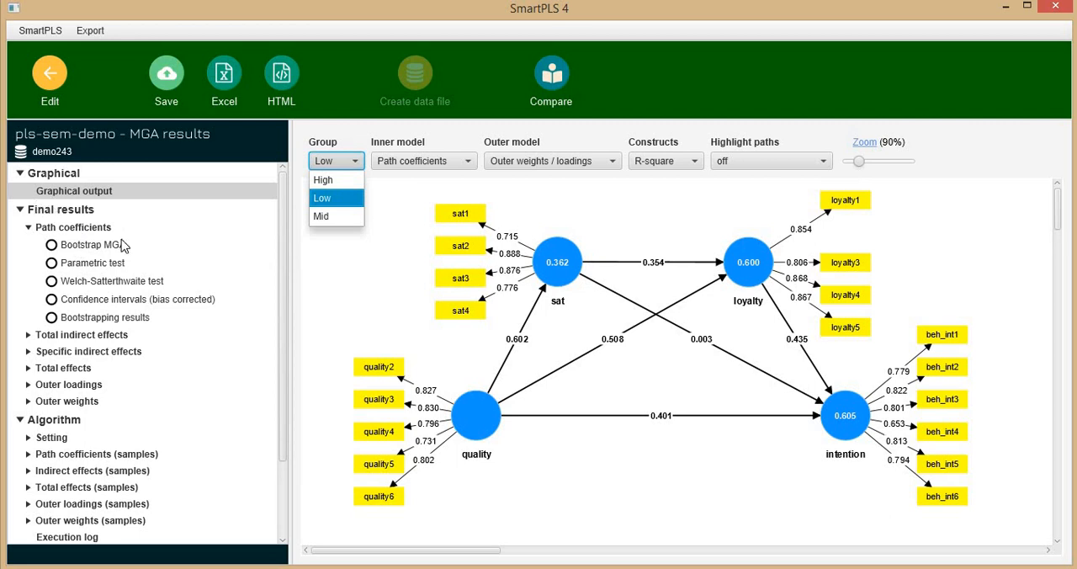
pyautogui.click(84, 243)
pyautogui.click(84, 244)
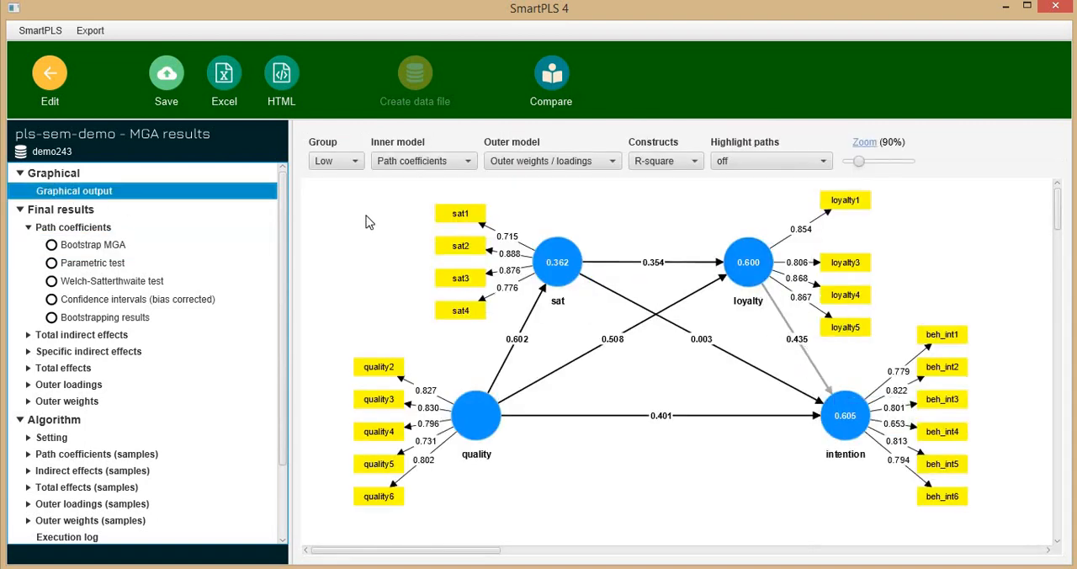
pyautogui.click(339, 160)
pyautogui.click(323, 180)
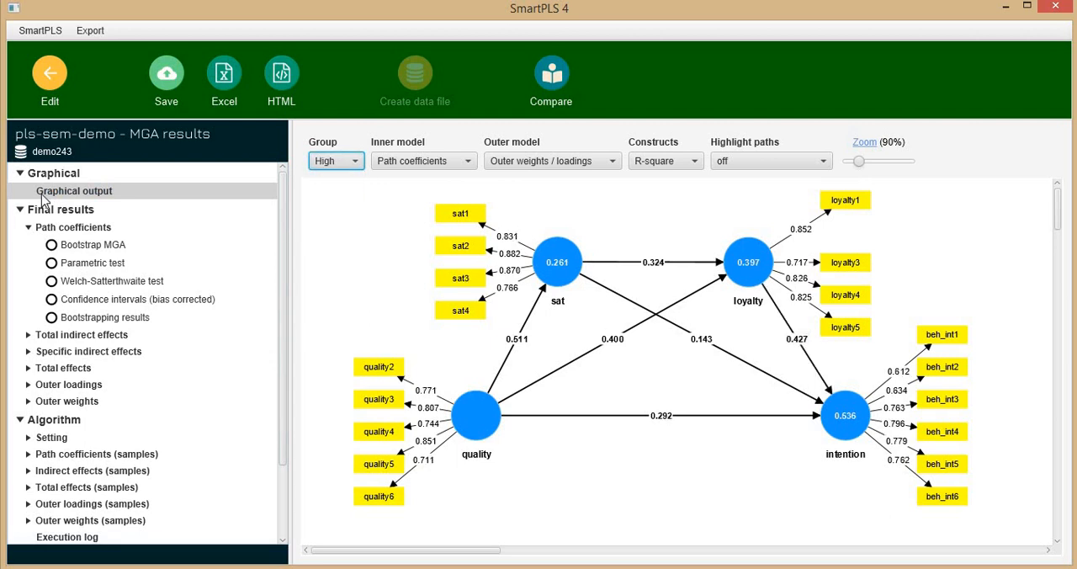
# Examine the Low - High and Low - Mid differences with their two-tailed p values in Bootstrap MGA, and switch to Excel
pyautogui.click(71, 245)
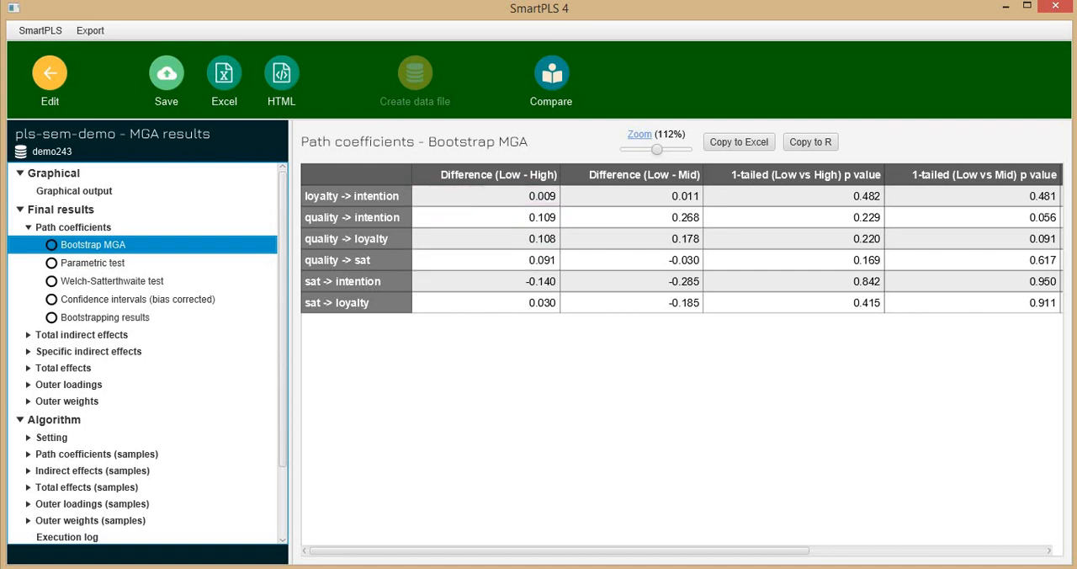
pyautogui.moveTo(649, 553); pyautogui.dragTo(892, 532)
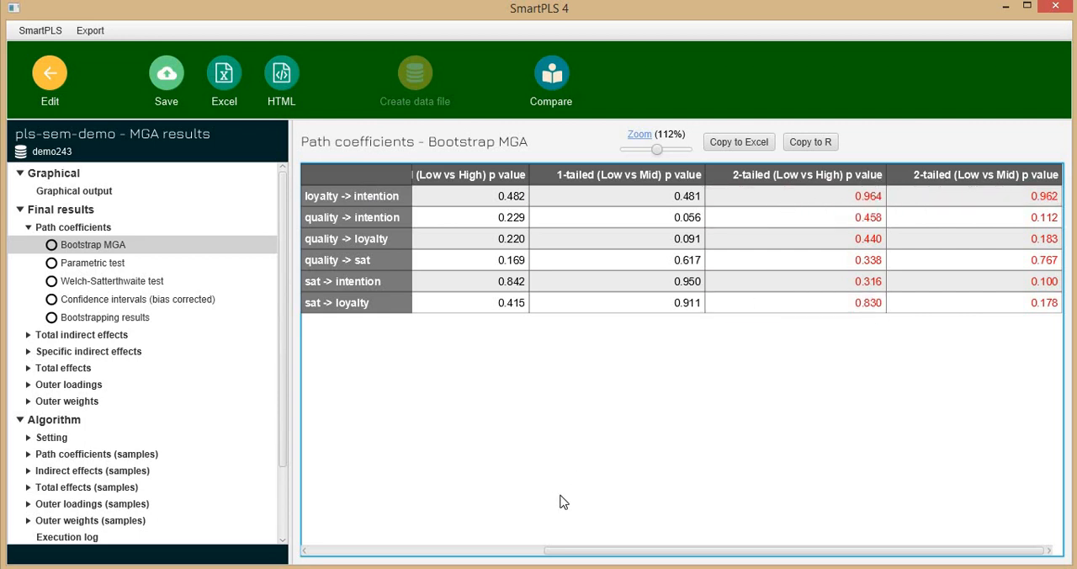
pyautogui.moveTo(556, 551); pyautogui.dragTo(349, 557)
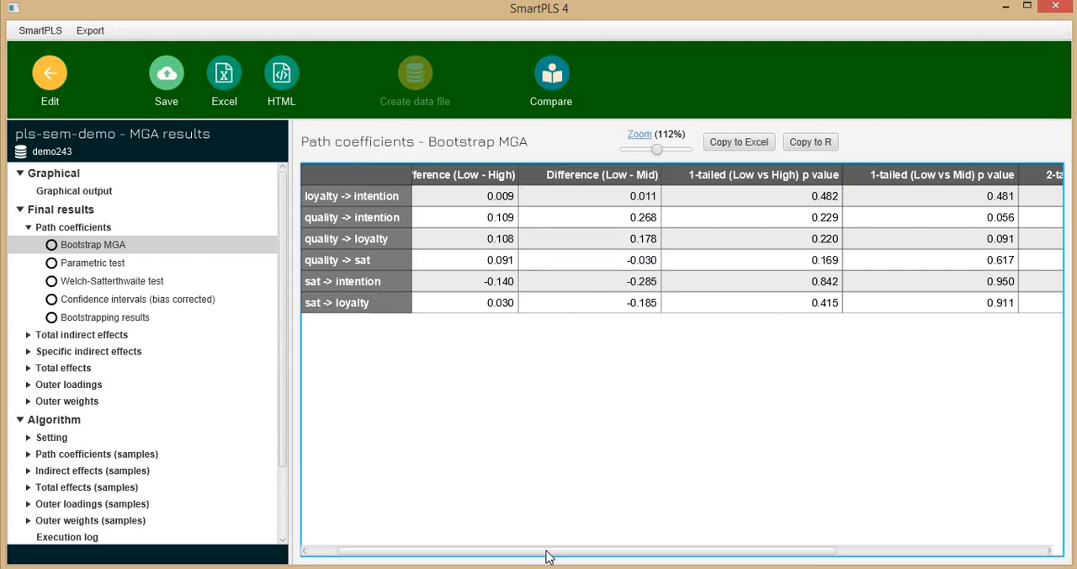
pyautogui.moveTo(548, 551); pyautogui.dragTo(601, 552)
pyautogui.moveTo(859, 524); pyautogui.dragTo(884, 505)
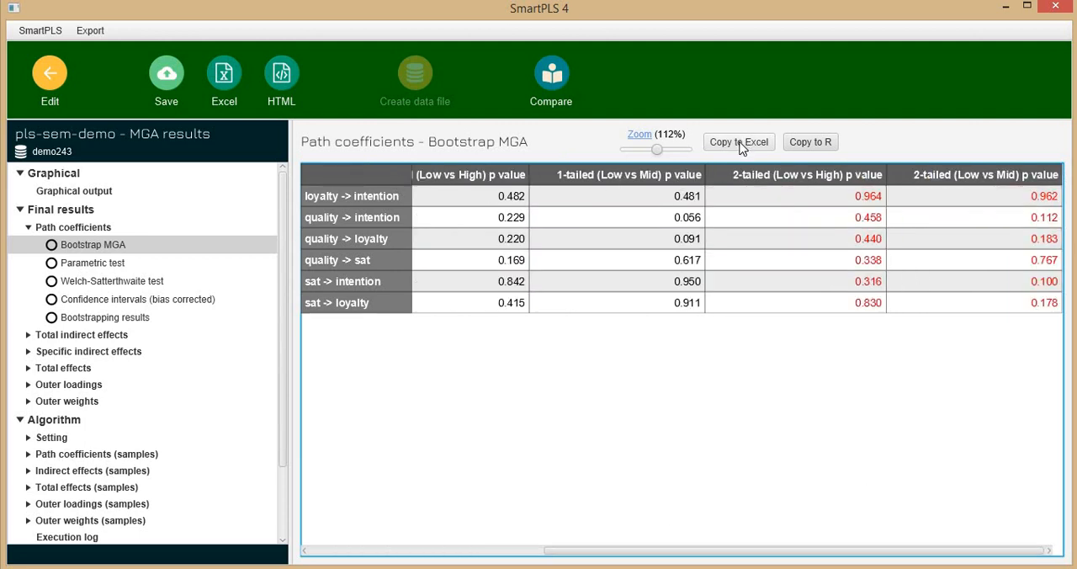
pyautogui.hotkey('alt', 'Tab')
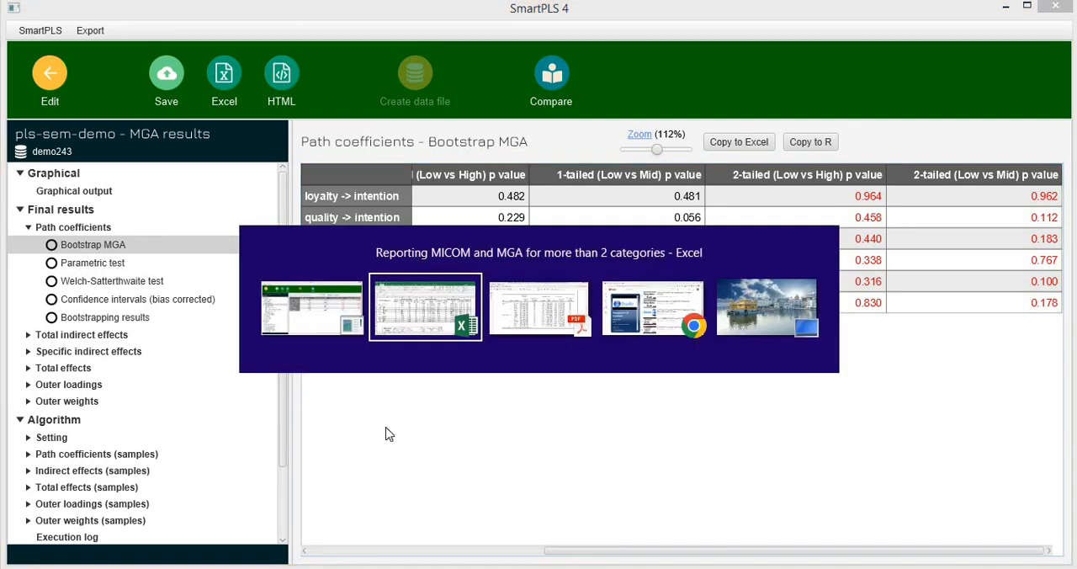
# Examine the Multi Group Analysis table in Excel, covering the Low - Mid, Low - High and Mid - High comparison columns
pyautogui.scroll(-2, 364, 372)
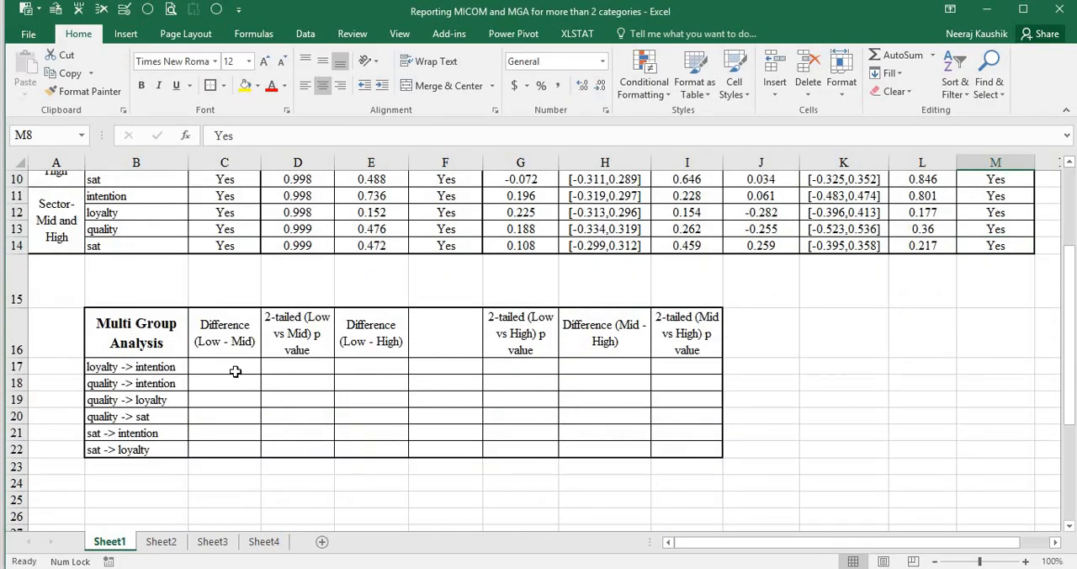
pyautogui.click(287, 362)
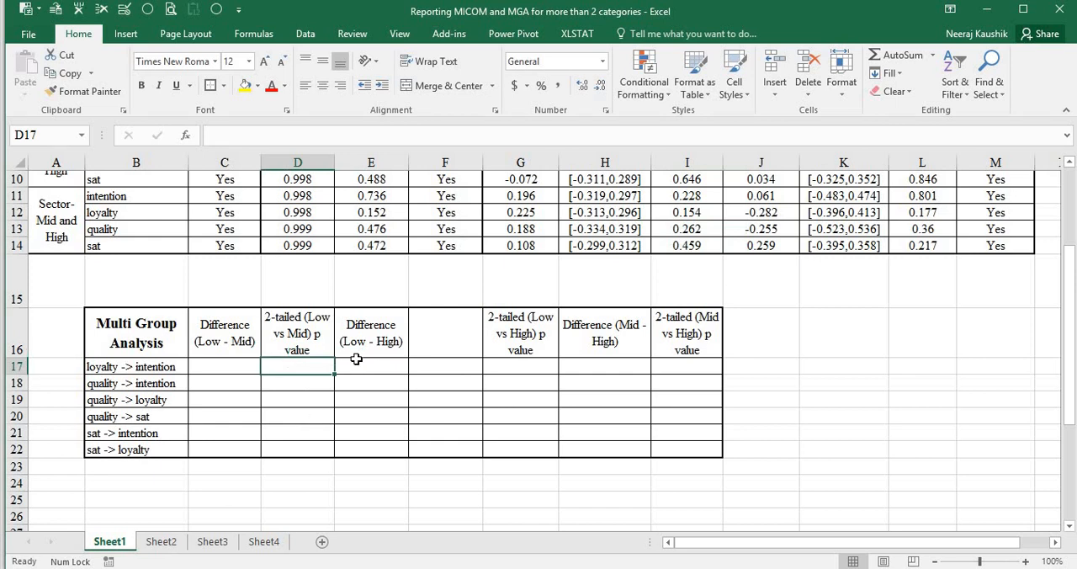
pyautogui.moveTo(370, 367); pyautogui.dragTo(471, 432)
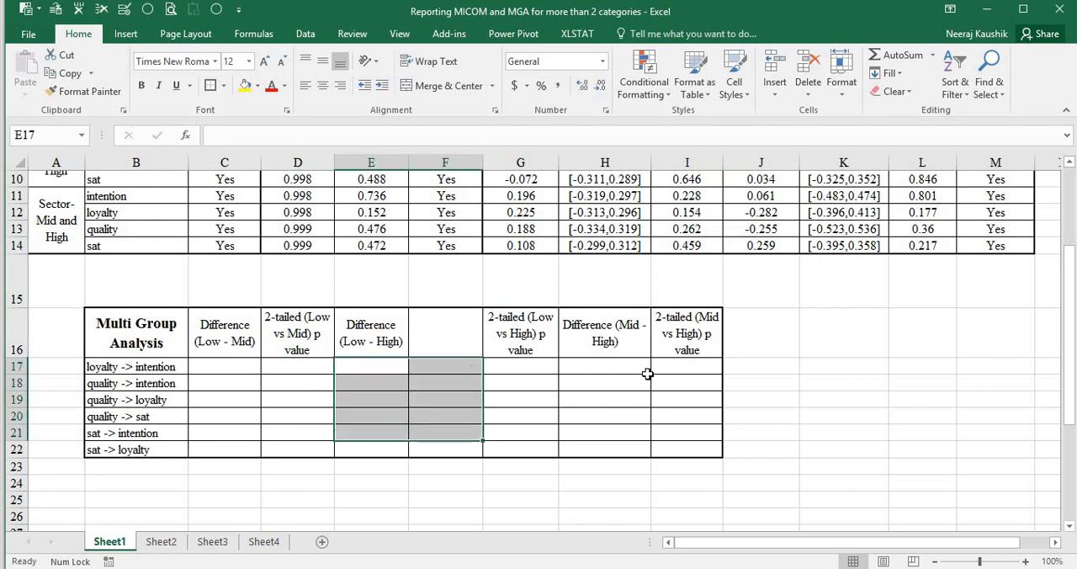
pyautogui.click(243, 370)
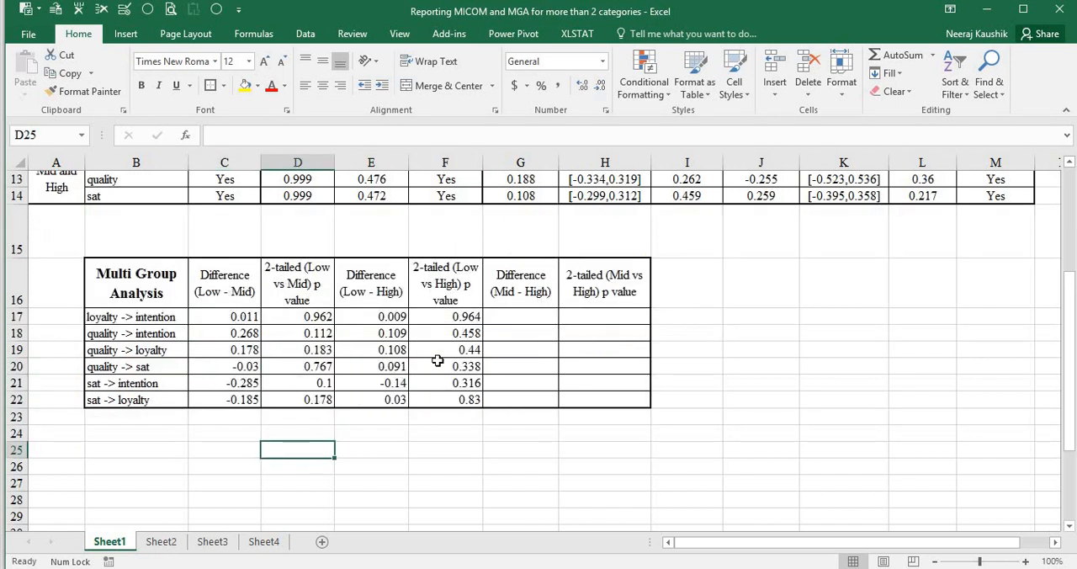
# Switch to SmartPLS and run a bootstrap multigroup analysis with only Mid in Groups A and only High in Groups B
pyautogui.hotkey('alt', 'Tab')
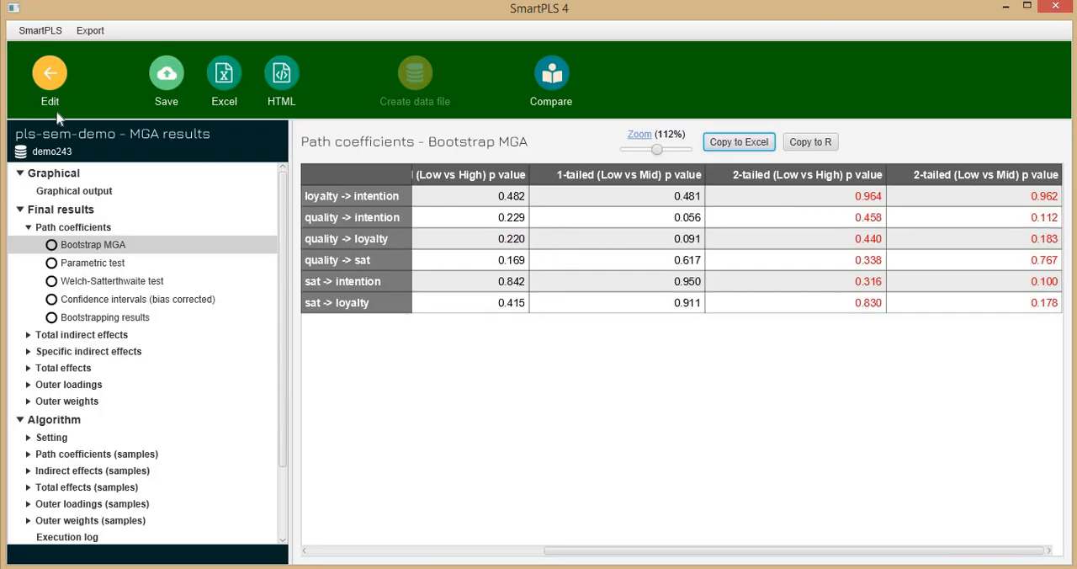
pyautogui.click(48, 79)
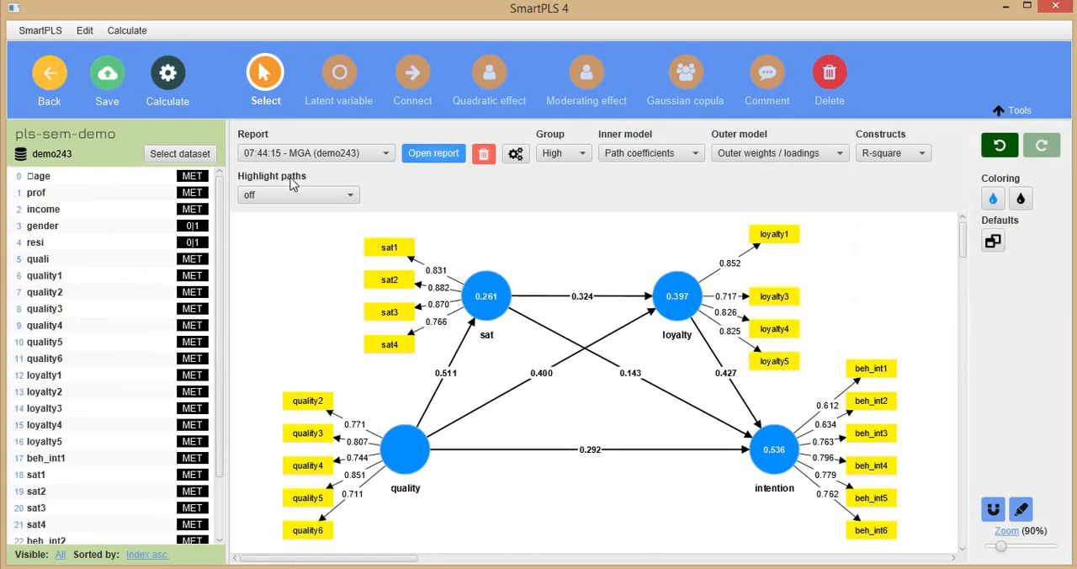
pyautogui.click(176, 80)
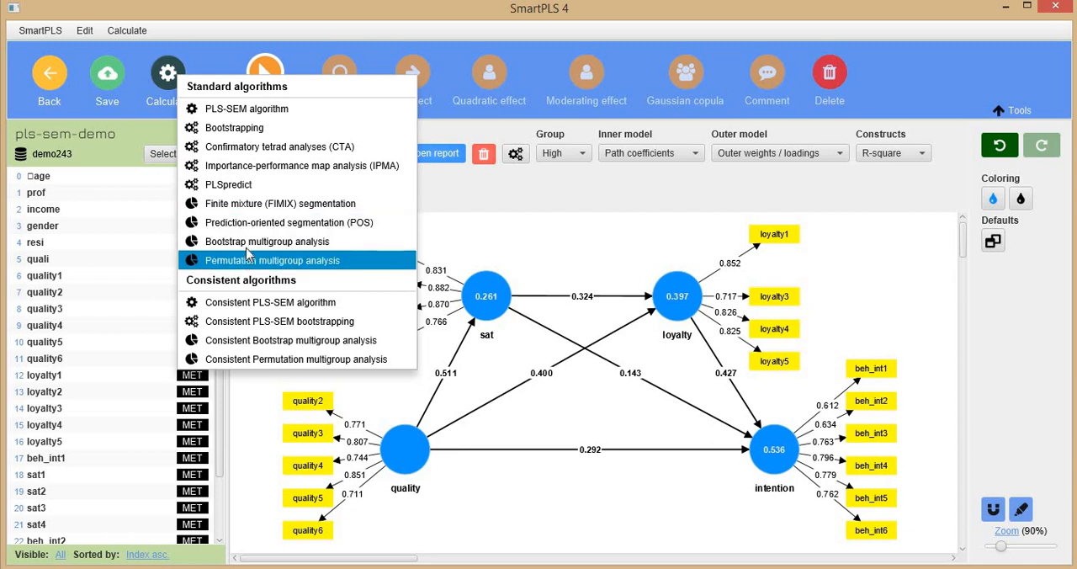
pyautogui.click(250, 242)
pyautogui.click(338, 220)
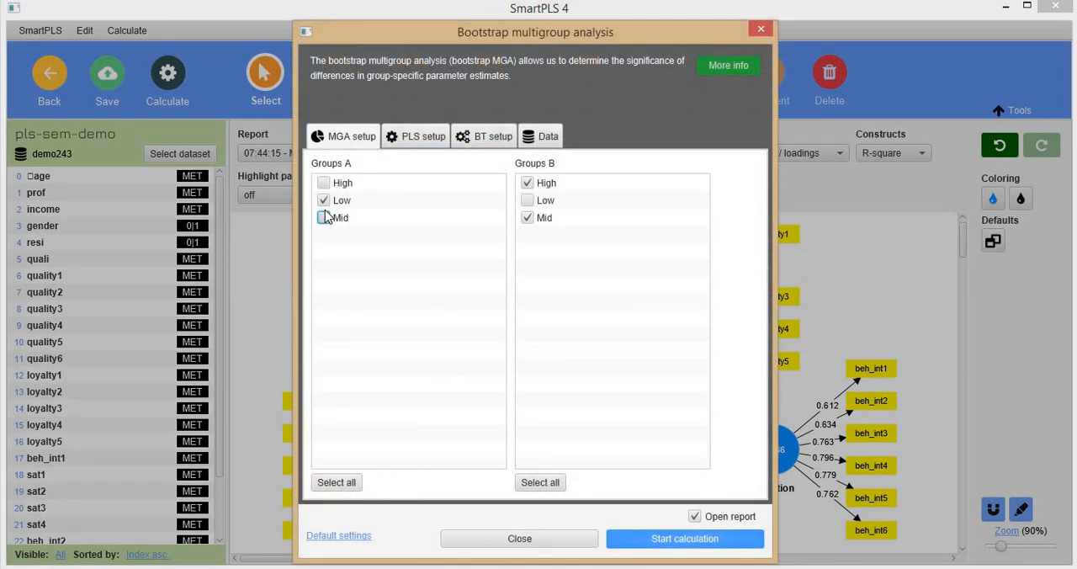
pyautogui.click(325, 201)
pyautogui.click(528, 218)
pyautogui.click(688, 547)
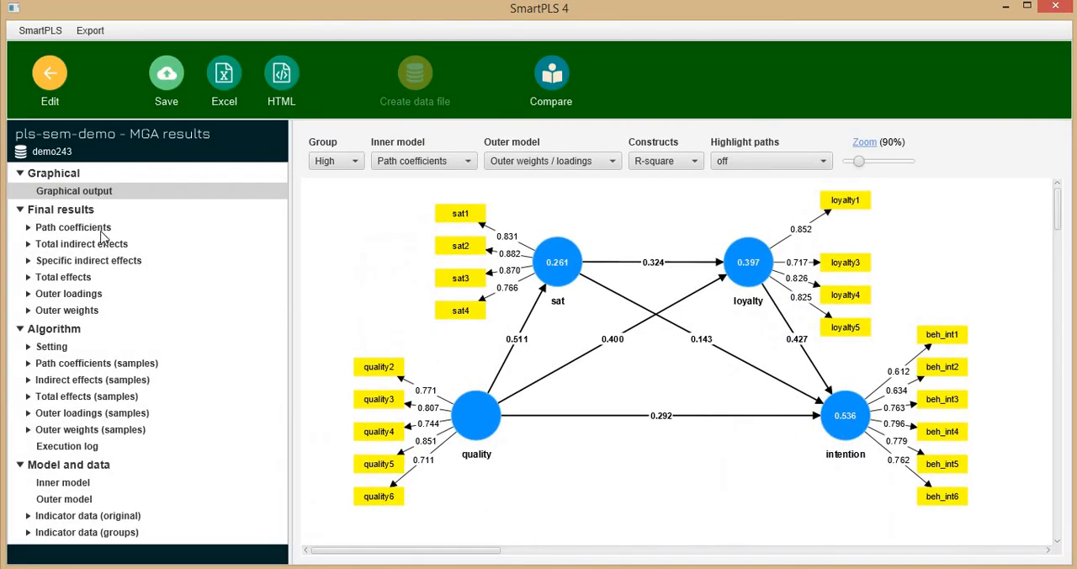
# Copy the Mid vs High Bootstrap MGA path coefficient results into the Excel sheet starting at cell D25
pyautogui.click(94, 233)
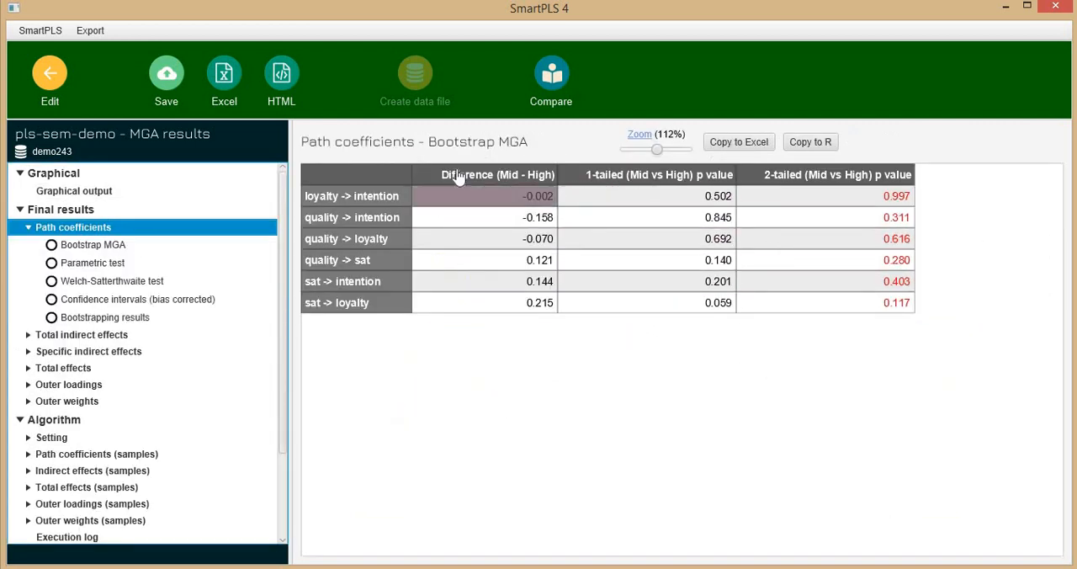
pyautogui.click(757, 145)
pyautogui.hotkey('alt', 'Tab')
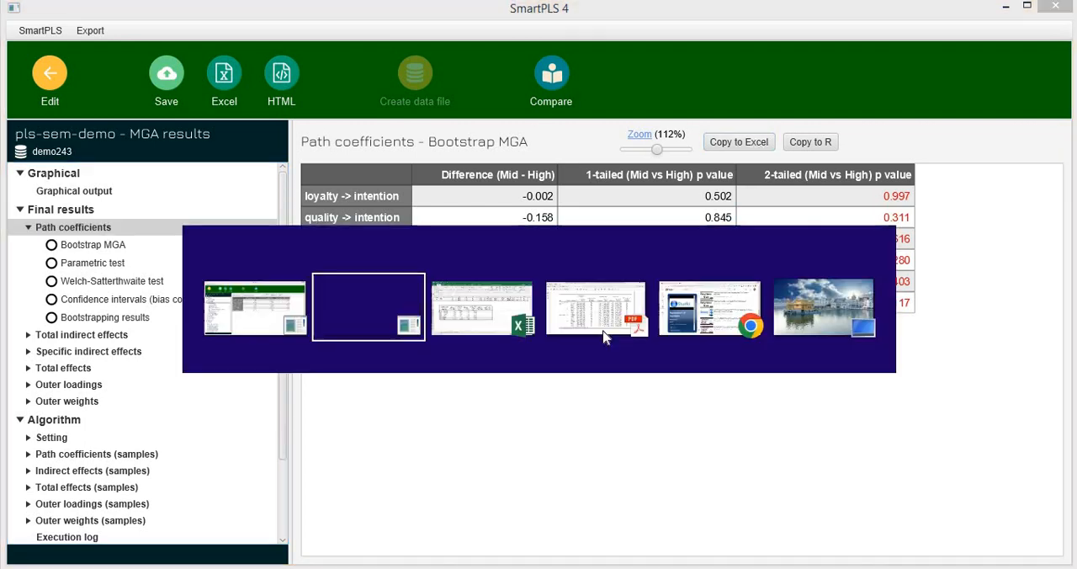
pyautogui.hotkey('alt', 'Tab')
pyautogui.write('Difference (Mid - High)\t1-tailed (Mid vs High) p value\t2-tailed (Mid vs High) p value loyalty -> intention\t-0.002\t0.502\t0.997 quality -> intention\t-0.158\t0.845\t0.311 quality -> loyalty\t-0.07\t0.692\t0.616 quality -> sat\t0.121\t0.14\t0.28 sat -> intention\t0.144\t0.201\t0.403 sat -> loyalty\t0.215\t0.059\t0.117')
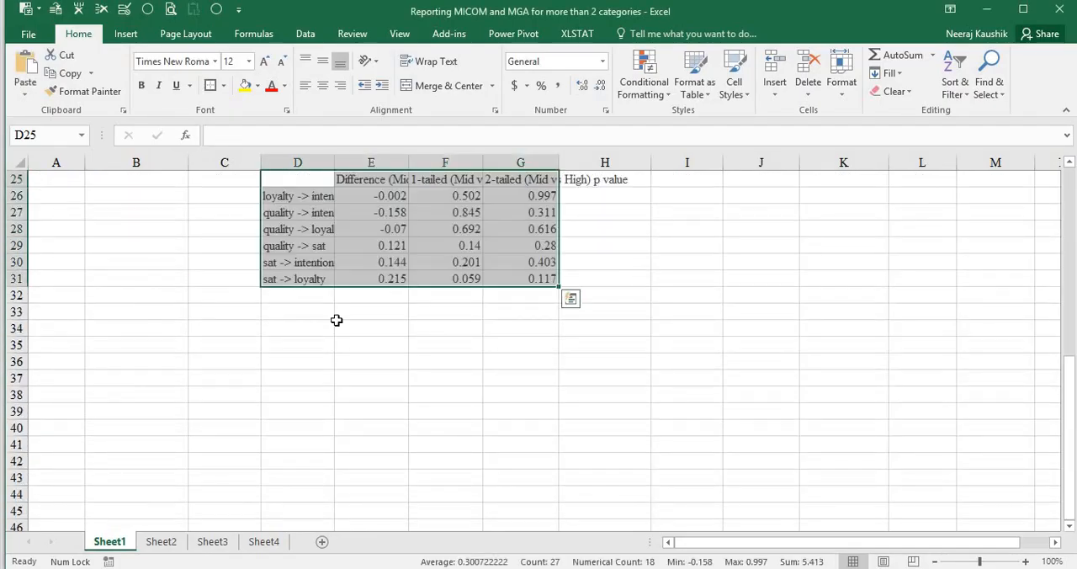
# Move the pasted Mid - High differences into cells G17:G22 of the Multi Group Analysis table
pyautogui.scroll(3, 354, 353)
pyautogui.moveTo(377, 381); pyautogui.dragTo(381, 463)
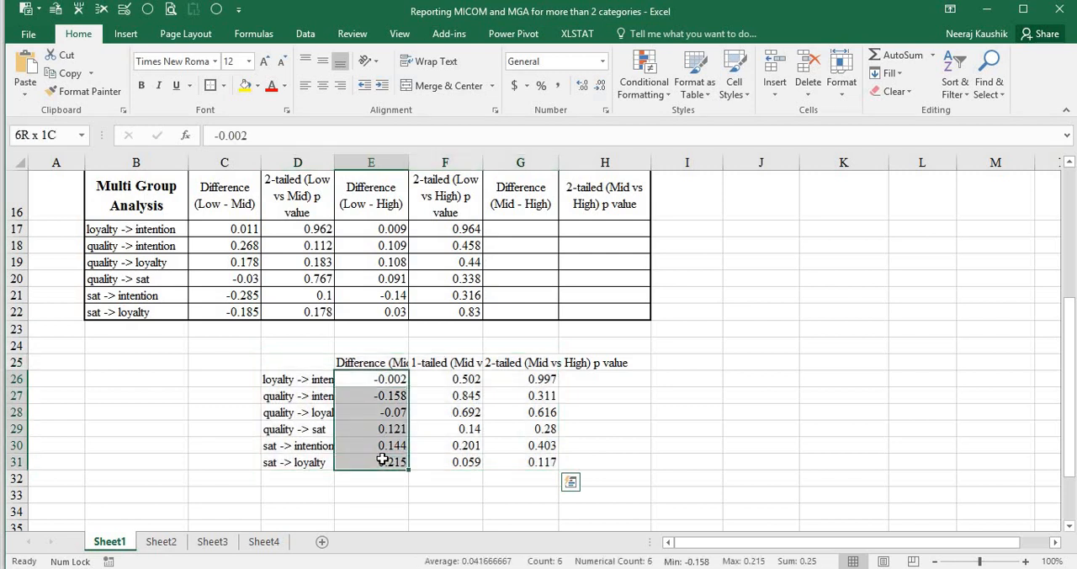
pyautogui.hotkey('ctrl', 'x')
pyautogui.click(509, 234)
pyautogui.hotkey('ctrl', 'v')
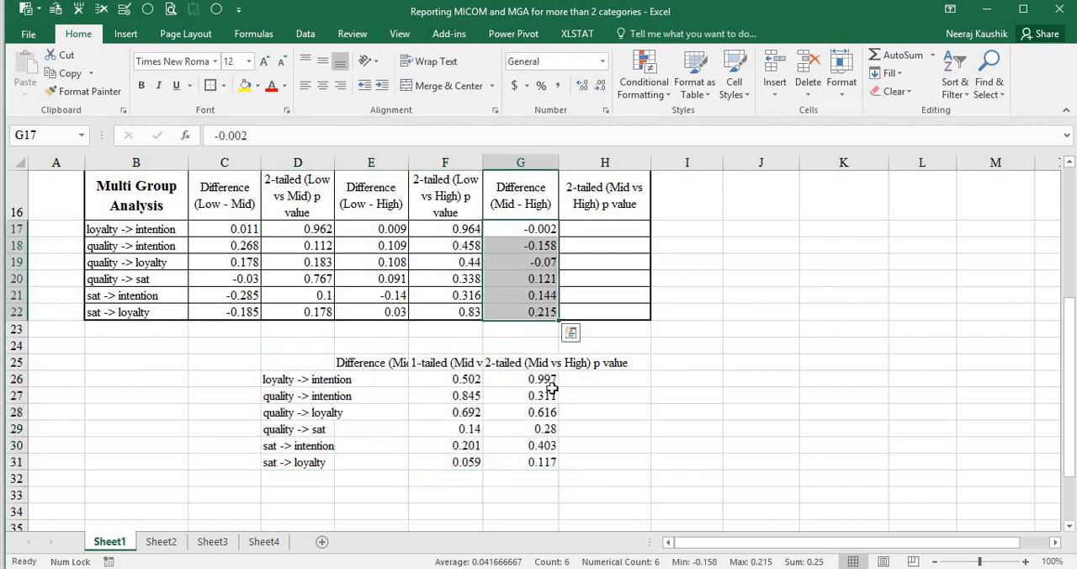
# Move the pasted 2-tailed Mid vs High p values into H17:H22 and clear the leftover pasted results below the table
pyautogui.moveTo(532, 378); pyautogui.dragTo(530, 462)
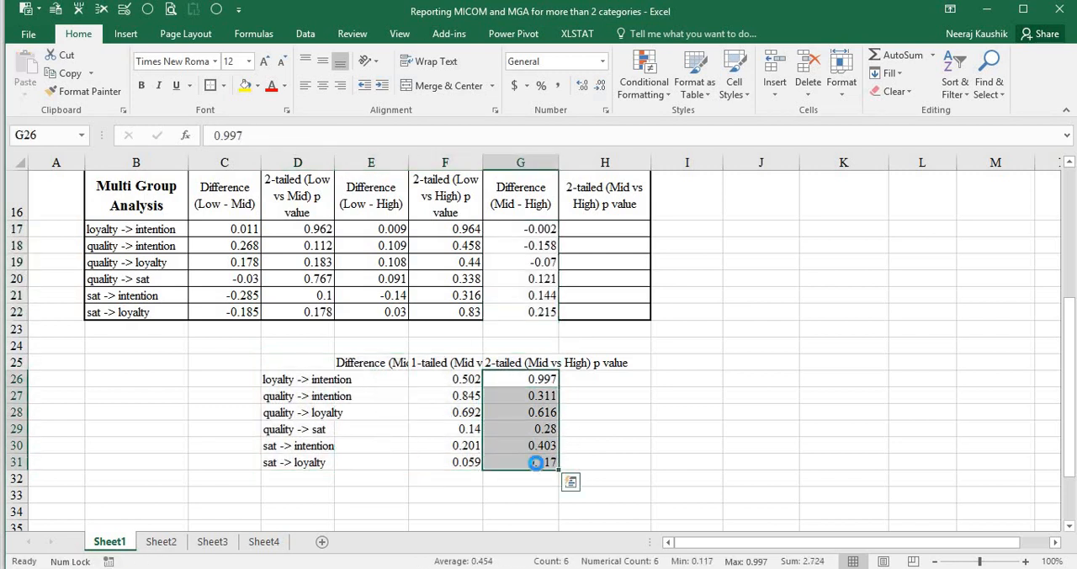
pyautogui.hotkey('ctrl', 'x')
pyautogui.click(600, 234)
pyautogui.hotkey('ctrl', 'v')
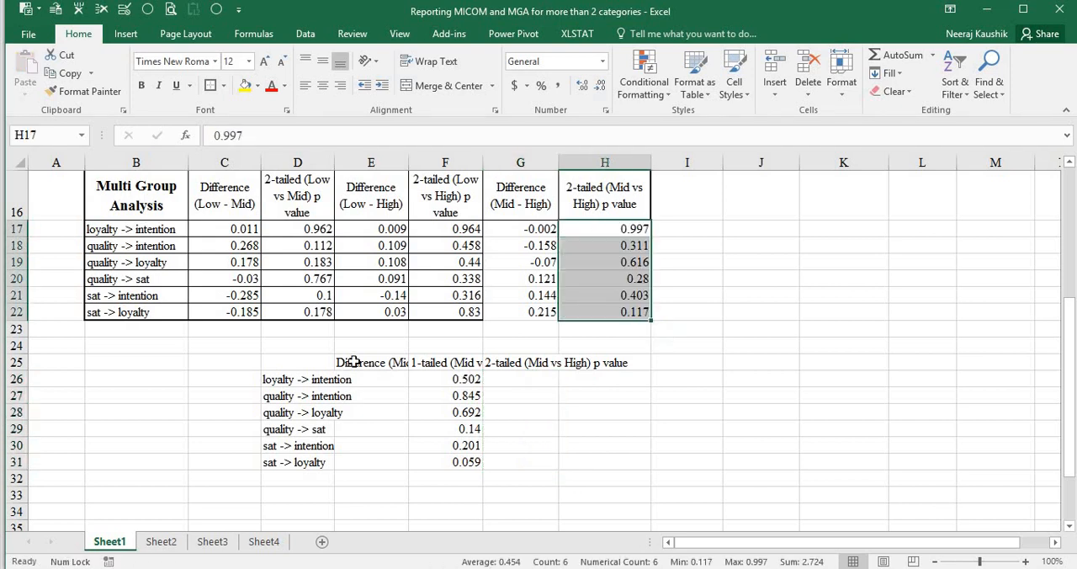
pyautogui.moveTo(354, 362); pyautogui.dragTo(364, 466)
pyautogui.hotkey('alt', '4')
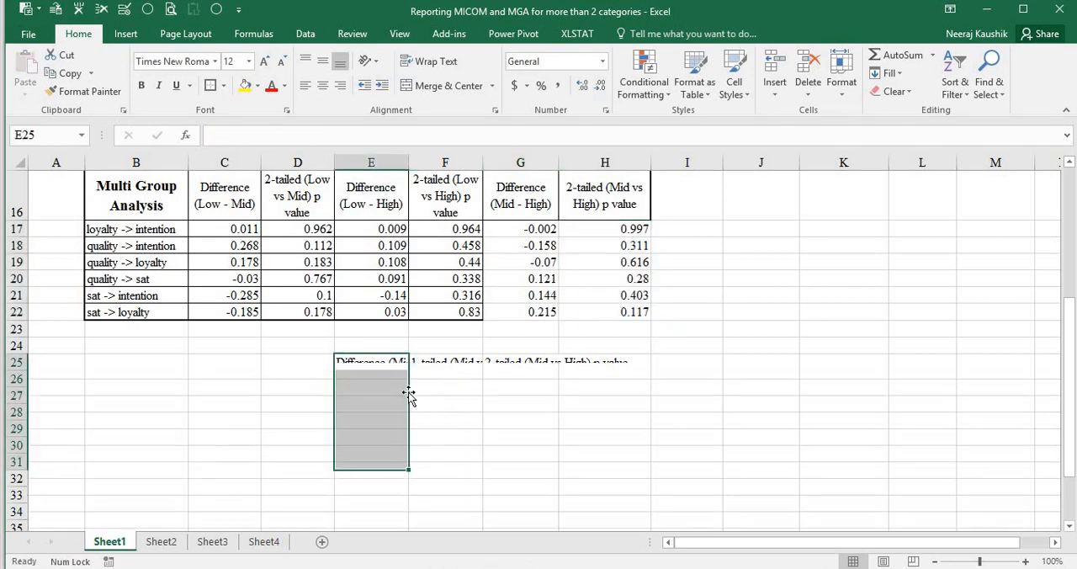
# Copy the cell formatting of the Low - High values in E17:F22 onto the Mid - High values in G17:H22
pyautogui.moveTo(370, 229); pyautogui.dragTo(450, 311)
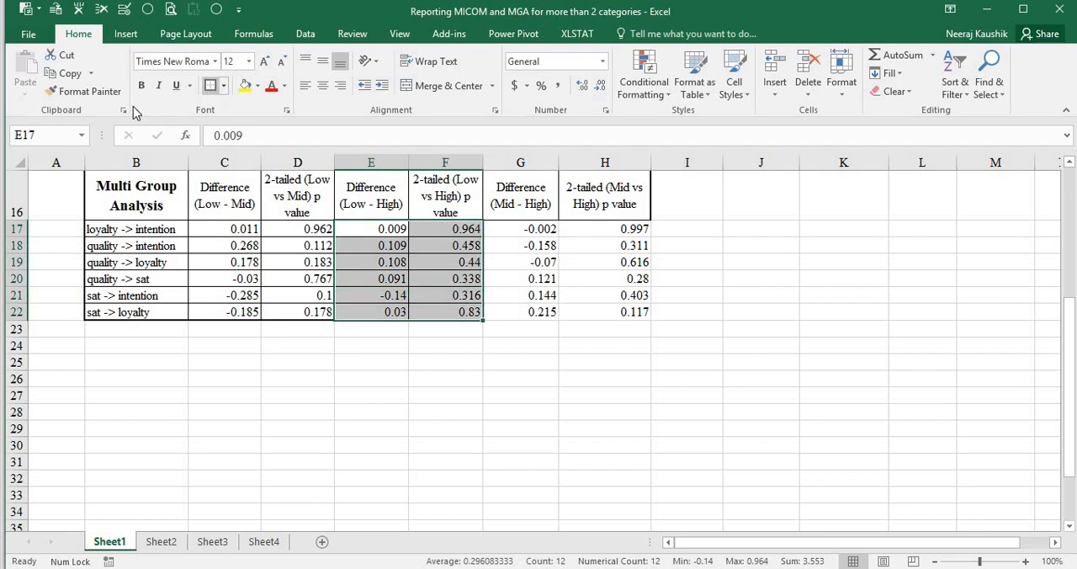
pyautogui.click(84, 91)
pyautogui.click(522, 231)
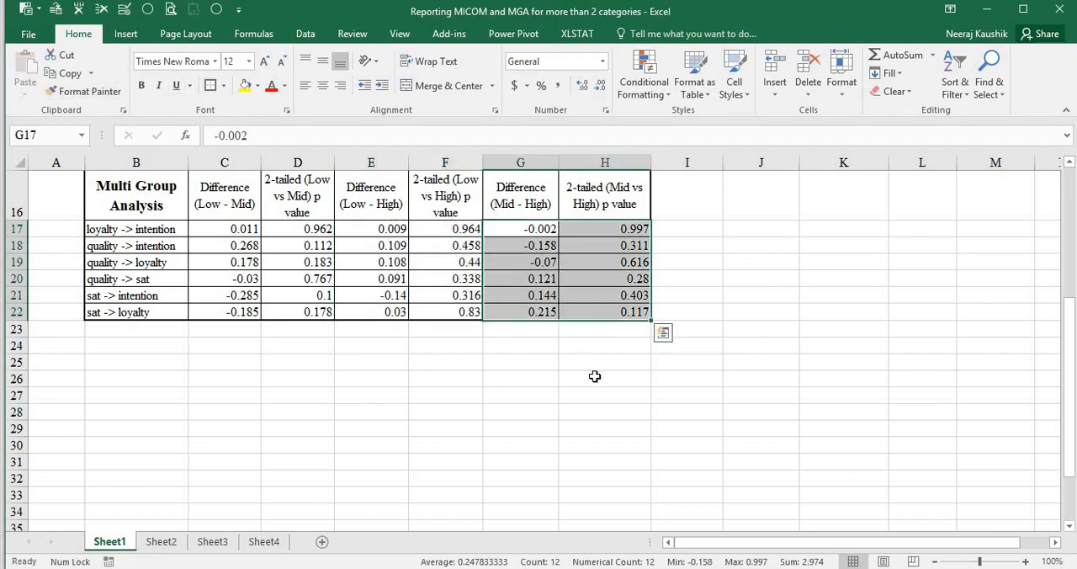
pyautogui.click(604, 379)
# Review the group differences and the 2-tailed p values for Low vs Mid, Low vs High and Mid vs High across all paths
pyautogui.scroll(2, 610, 383)
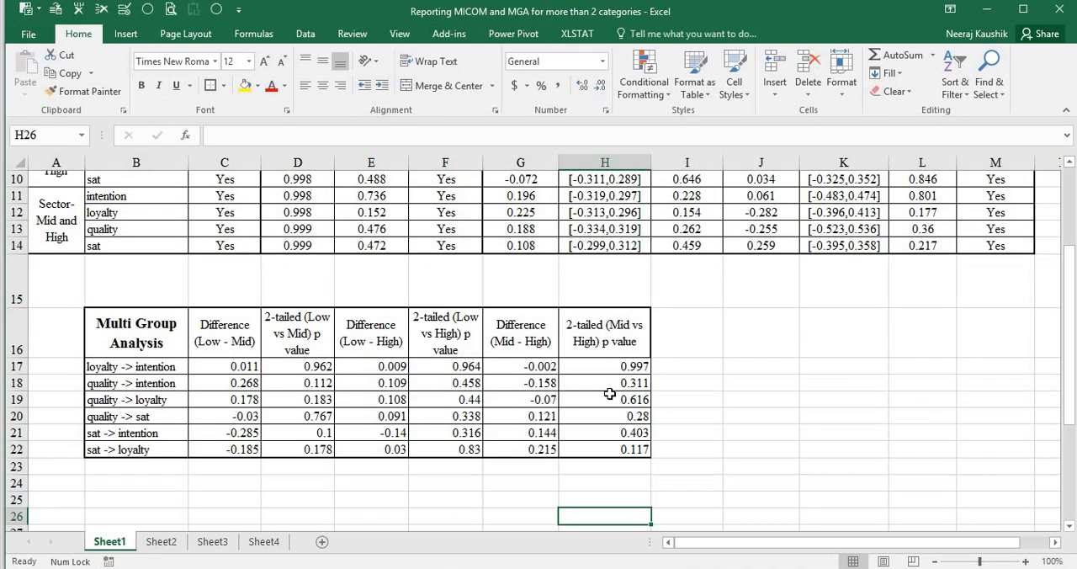
pyautogui.click(438, 434)
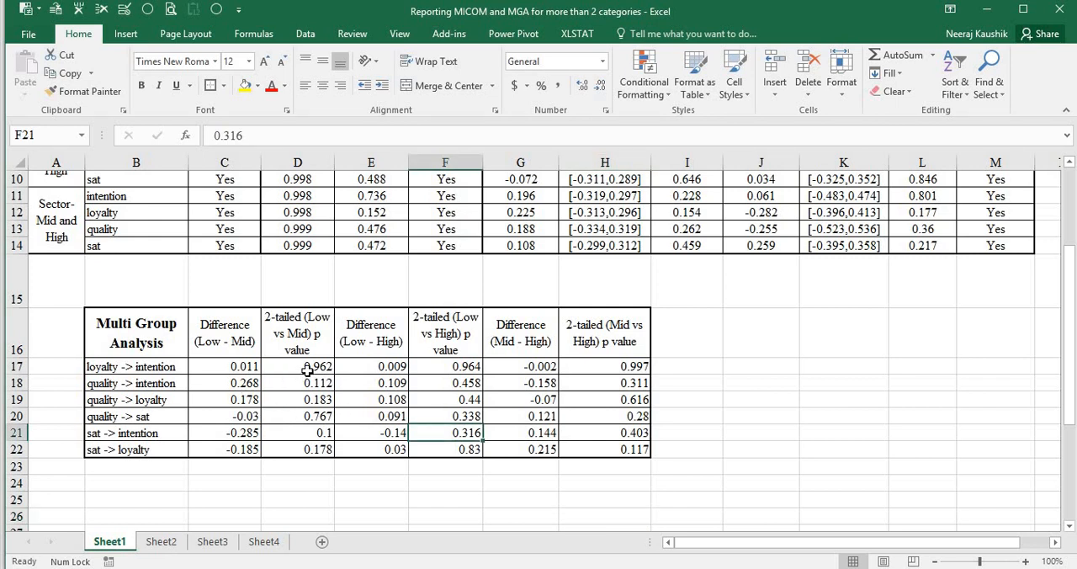
pyautogui.moveTo(312, 366); pyautogui.dragTo(314, 452)
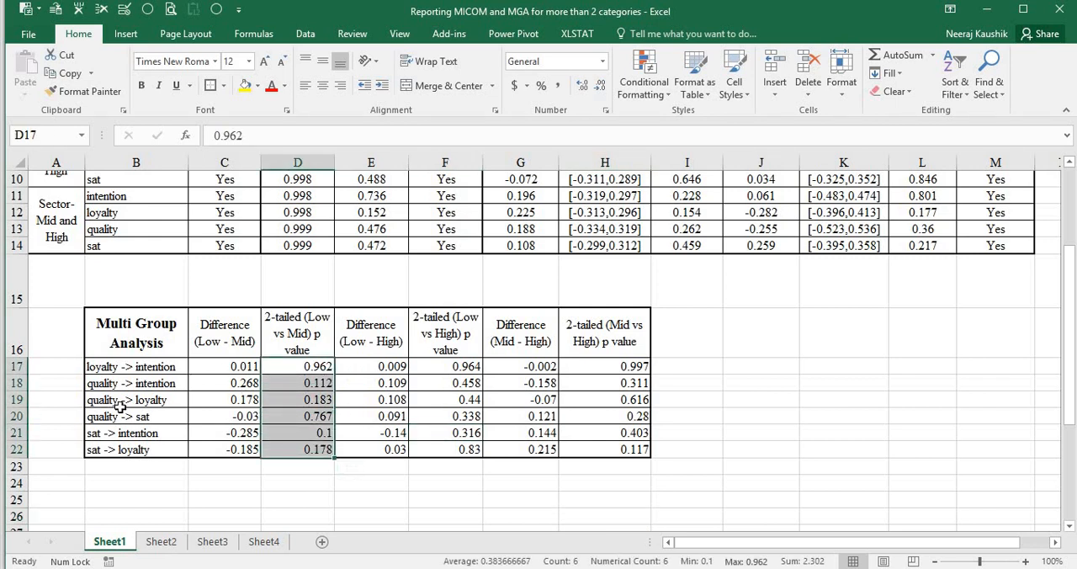
pyautogui.click(178, 416)
pyautogui.keyDown('shift'); pyautogui.click(227, 416); pyautogui.keyUp('shift')
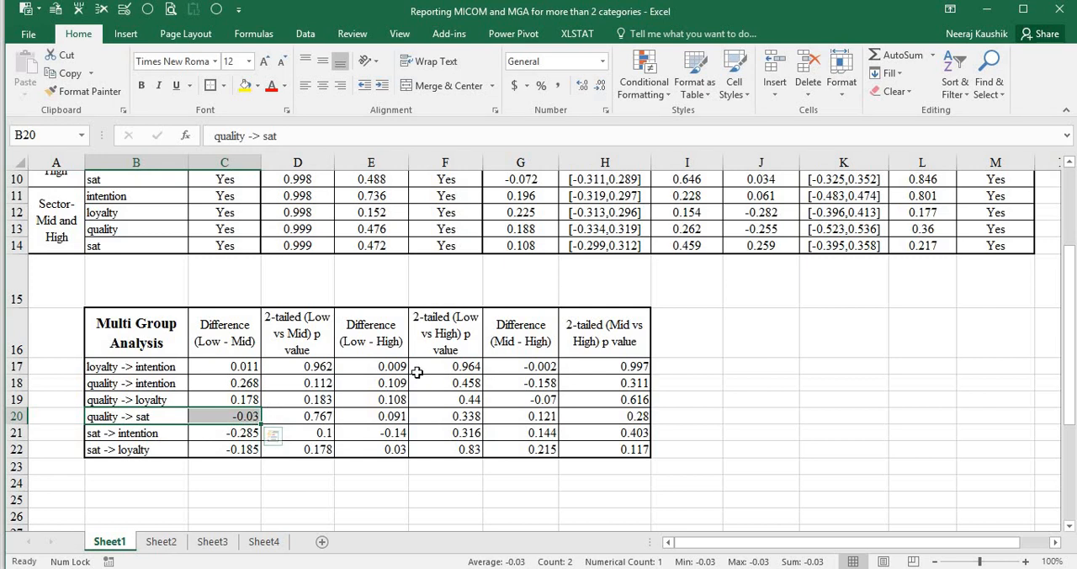
pyautogui.moveTo(300, 364); pyautogui.dragTo(308, 452)
pyautogui.moveTo(461, 363); pyautogui.dragTo(475, 452)
pyautogui.moveTo(623, 366); pyautogui.dragTo(631, 455)
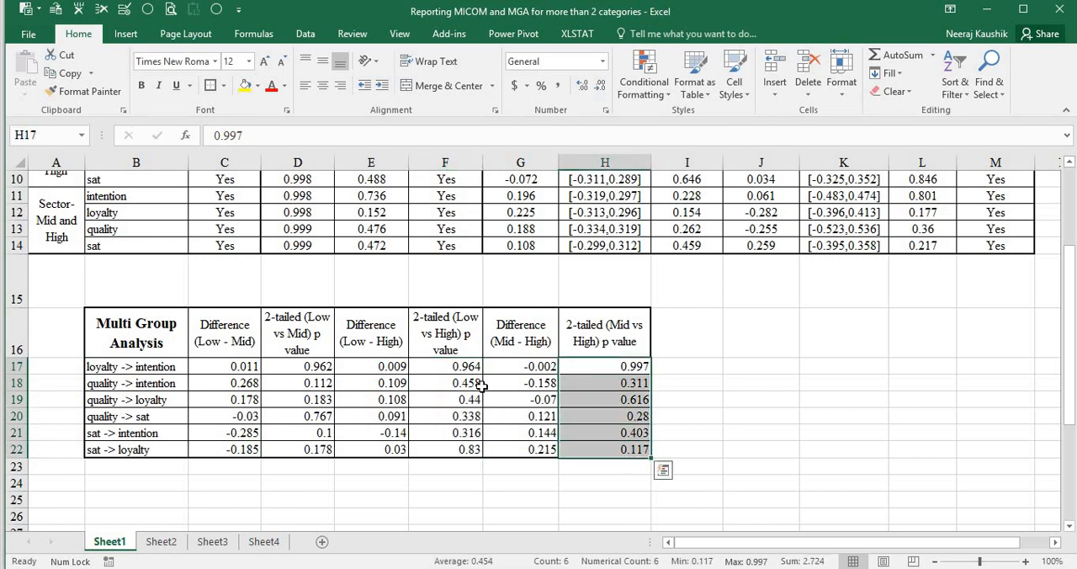
pyautogui.click(526, 383)
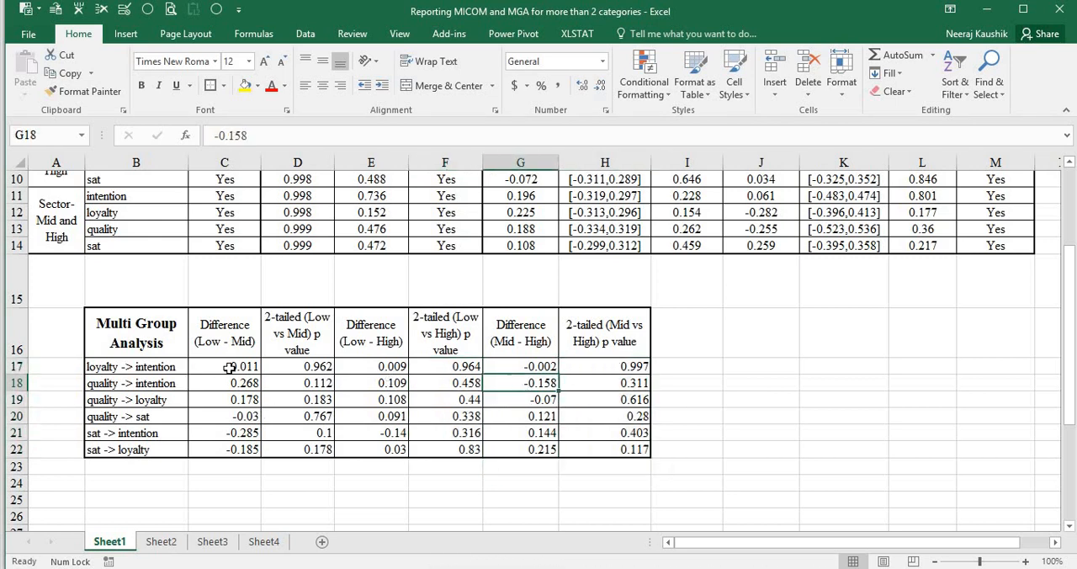
pyautogui.moveTo(303, 367); pyautogui.dragTo(317, 454)
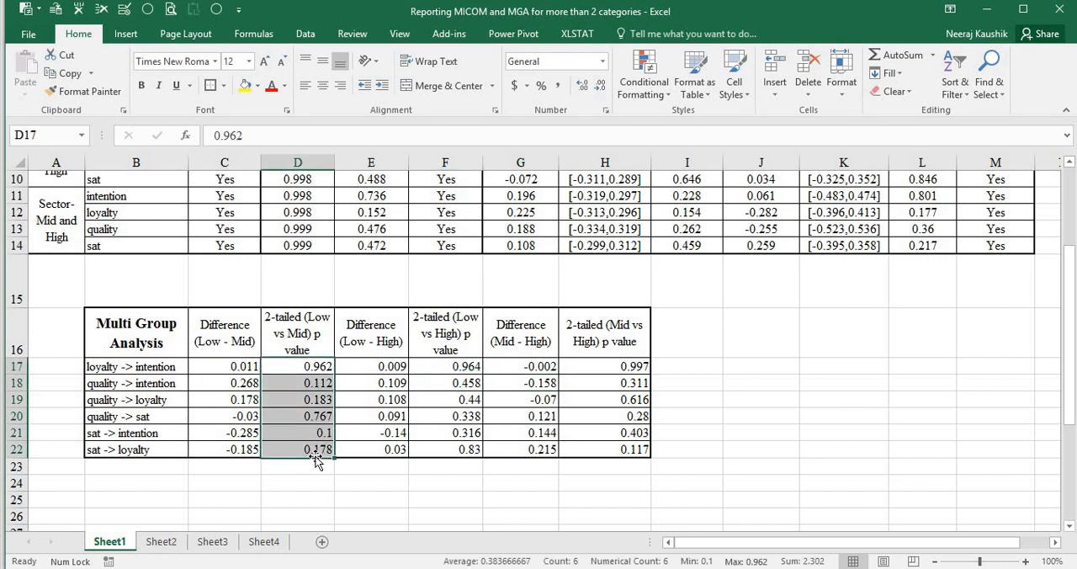
pyautogui.click(375, 383)
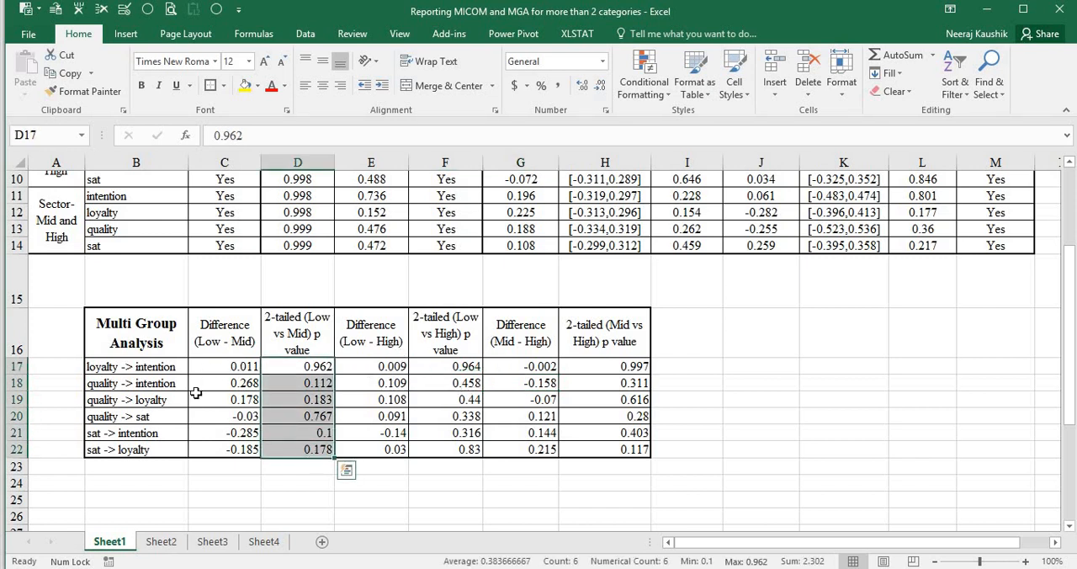
pyautogui.click(122, 368)
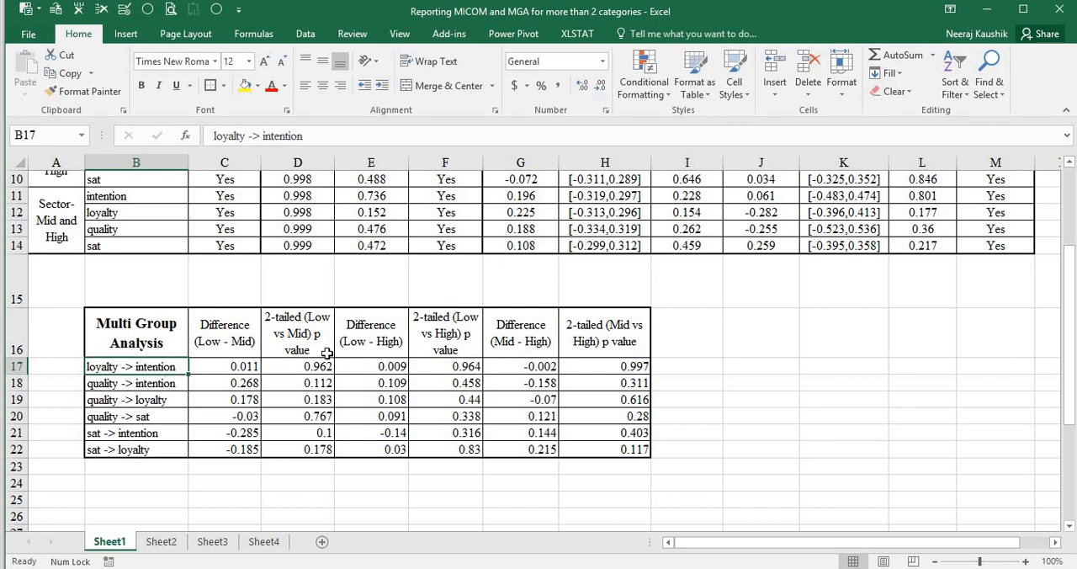
pyautogui.moveTo(314, 370); pyautogui.dragTo(589, 450)
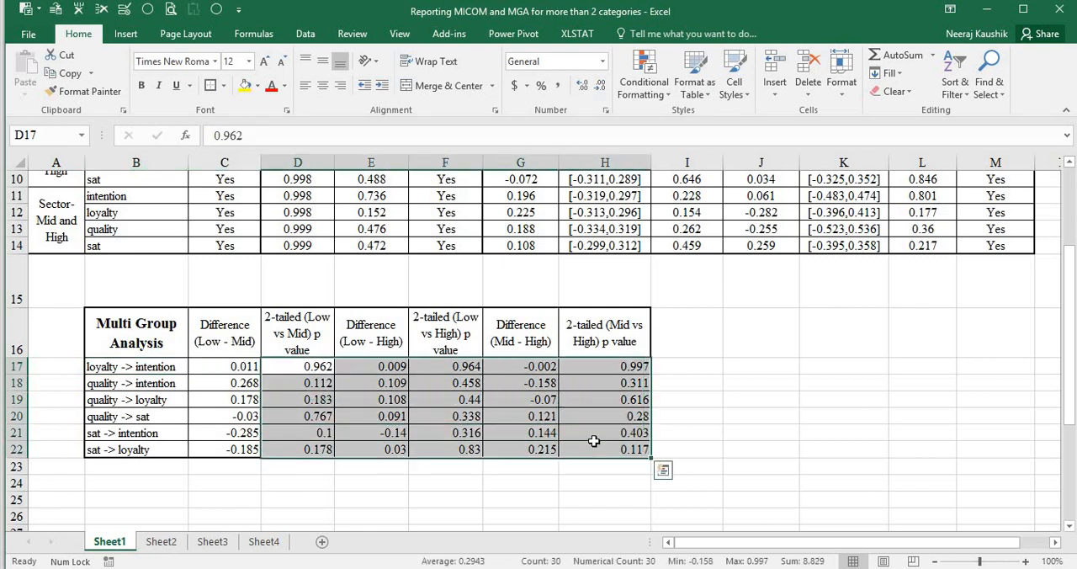
# Open the graphical output of the MGA results in SmartPLS and check the sat -> intention row against the Low - Mid comparison in Excel
pyautogui.hotkey('alt', 'Tab')
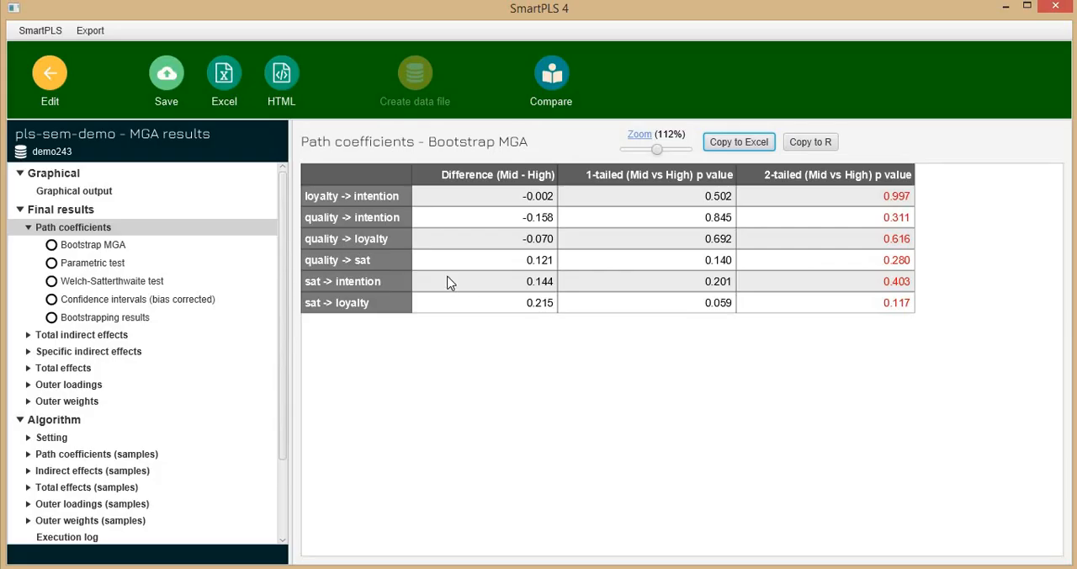
pyautogui.click(48, 193)
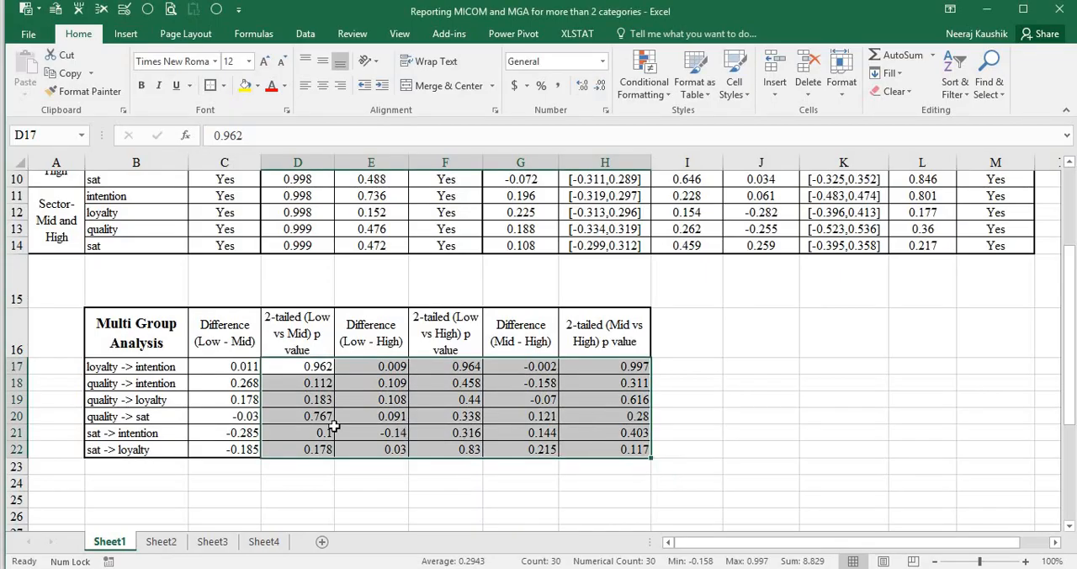
pyautogui.click(321, 434)
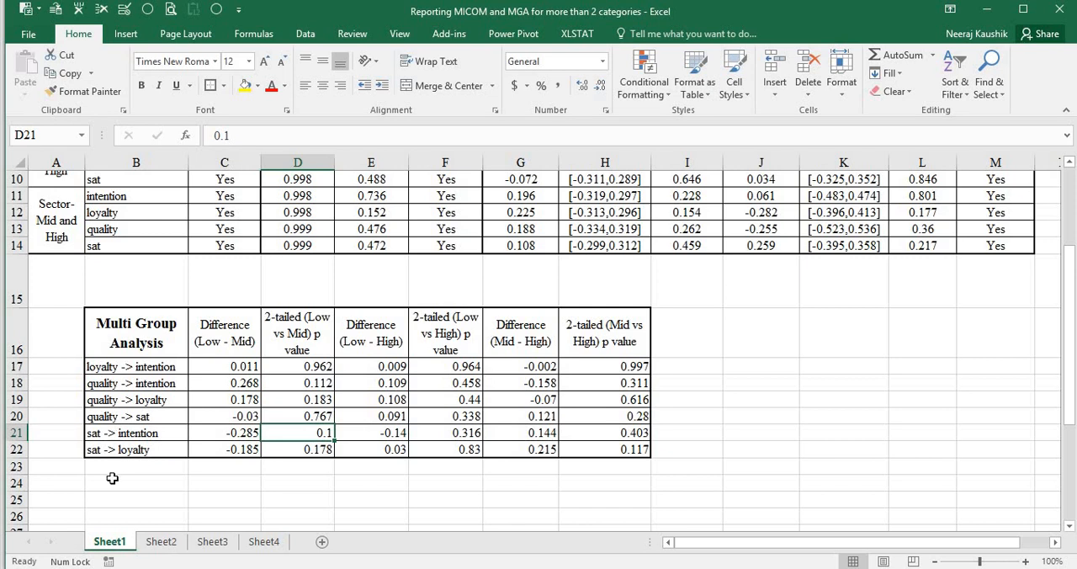
pyautogui.click(175, 438)
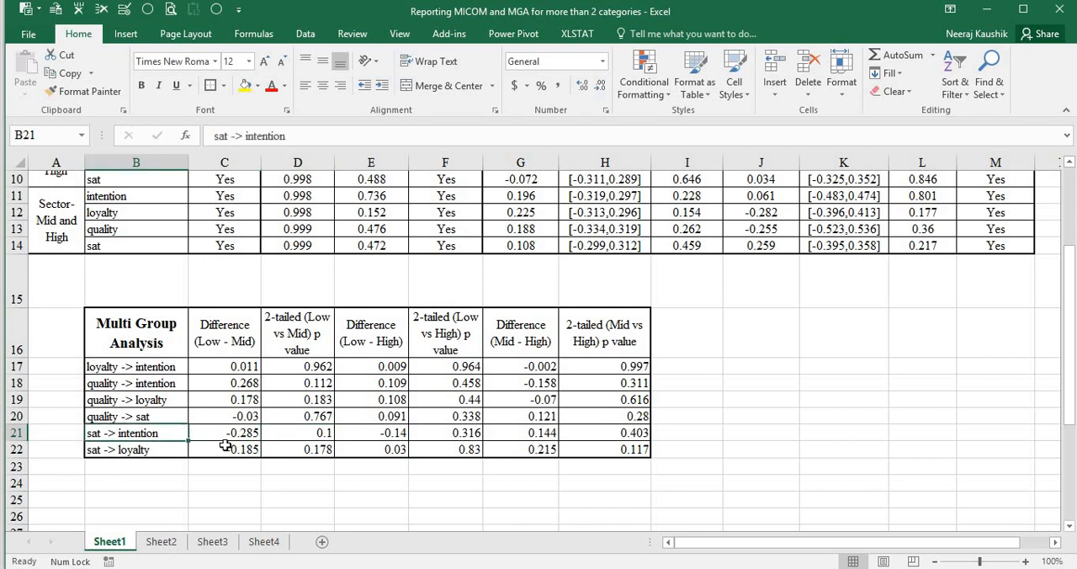
pyautogui.click(240, 354)
# Switch to SmartPLS and compare the path coefficients of the Mid and High groups in the graphical output
pyautogui.hotkey('alt', 'Tab')
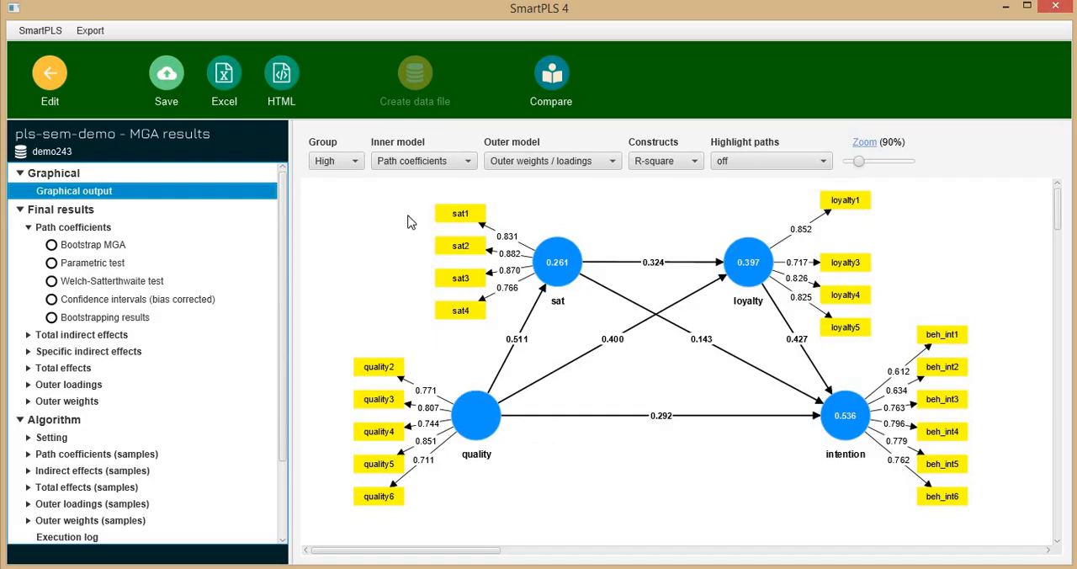
pyautogui.click(352, 161)
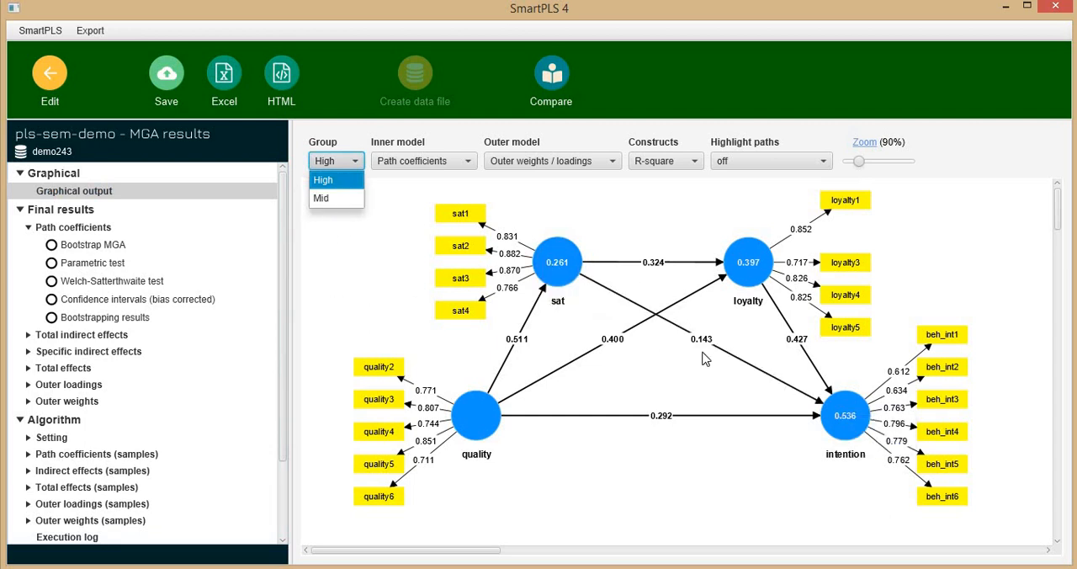
pyautogui.click(335, 199)
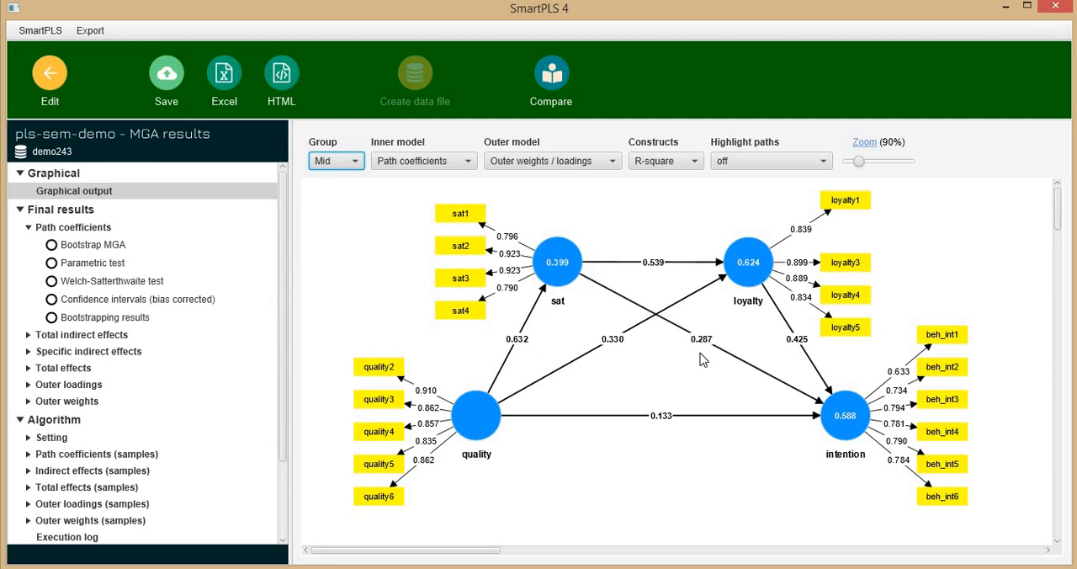
pyautogui.click(345, 162)
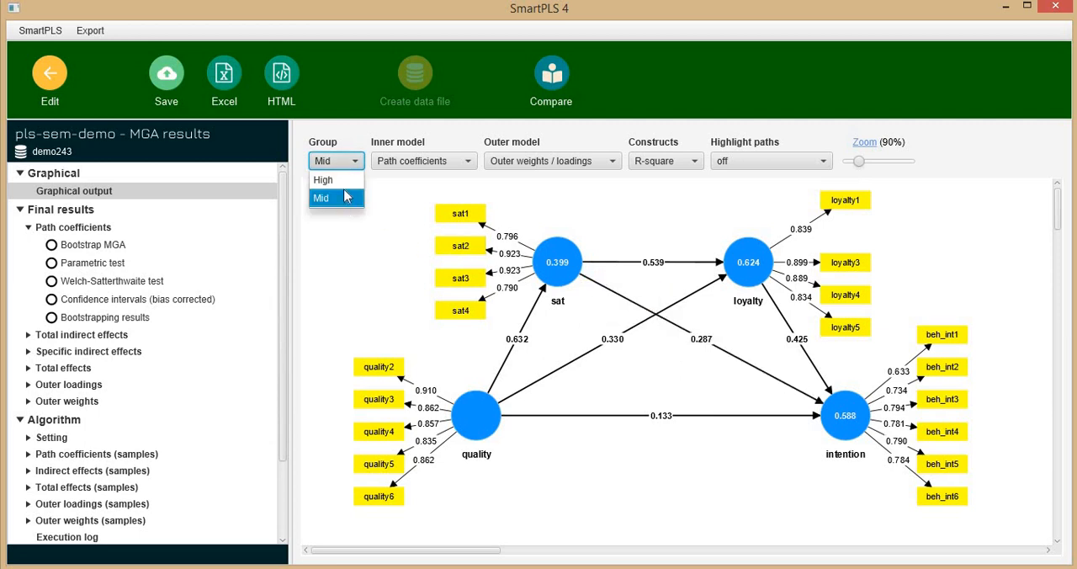
pyautogui.click(336, 180)
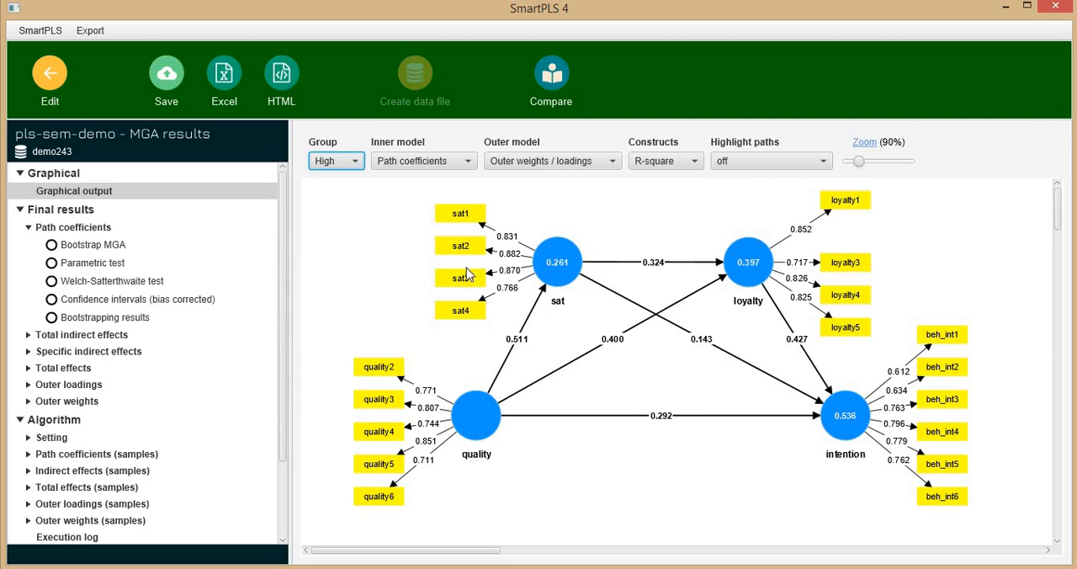
# Return to Excel and review the differences and 2-tailed p values in C17:H22 of the Multi Group Analysis table
pyautogui.hotkey('alt', 'Tab')
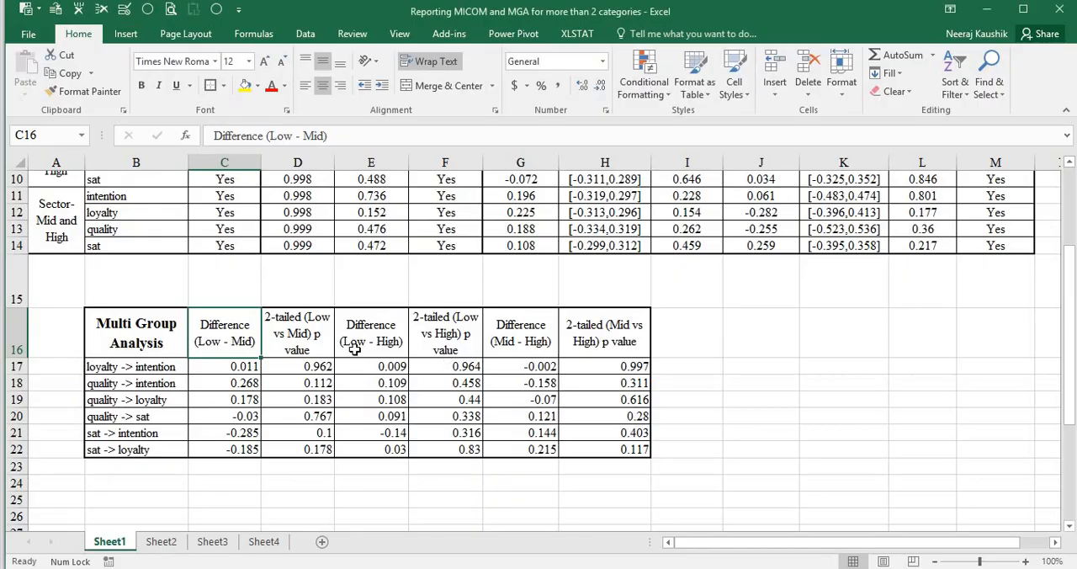
pyautogui.moveTo(236, 368); pyautogui.dragTo(606, 449)
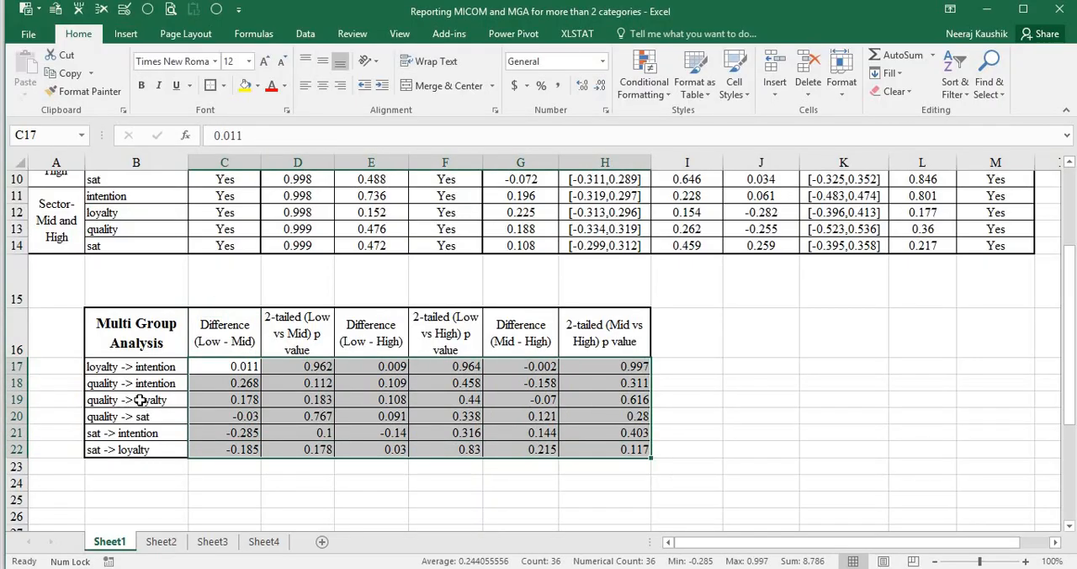
pyautogui.click(318, 404)
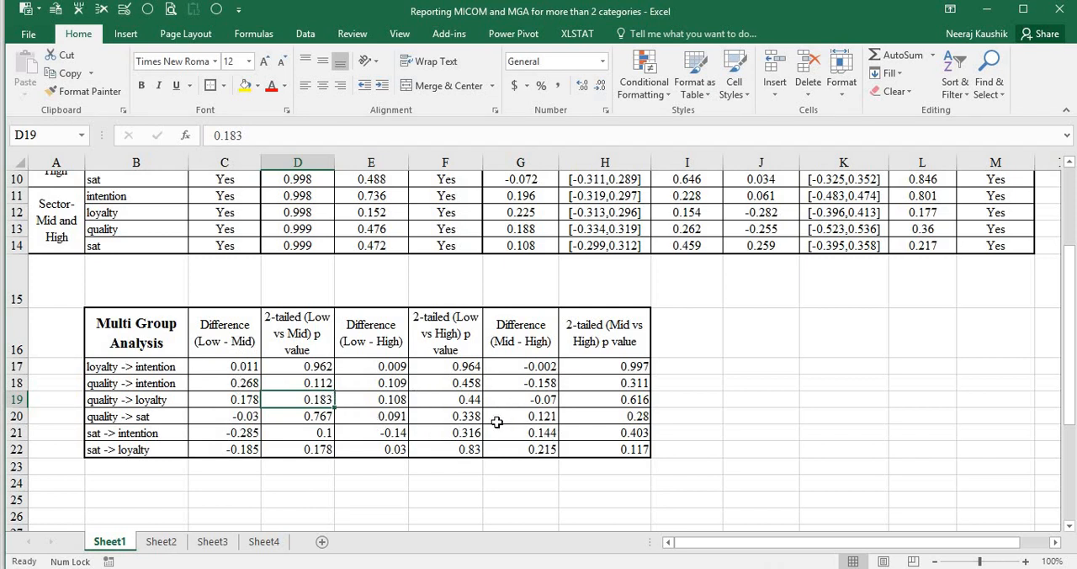
# Review the complete MICOM Procedure table and the Multi Group Analysis table below it as the two results to report
pyautogui.scroll(3, 500, 421)
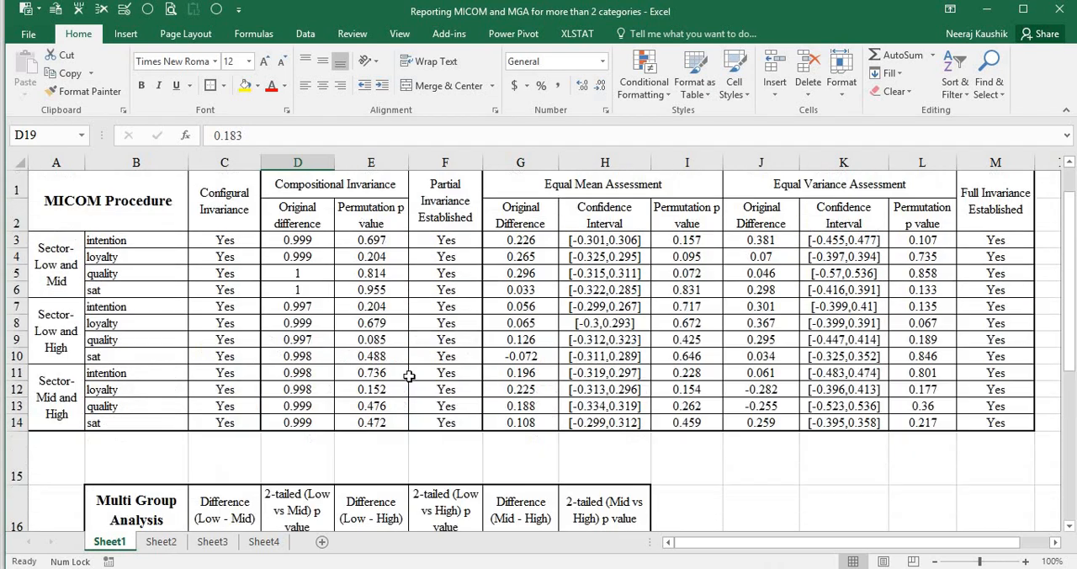
pyautogui.moveTo(108, 206); pyautogui.dragTo(923, 419)
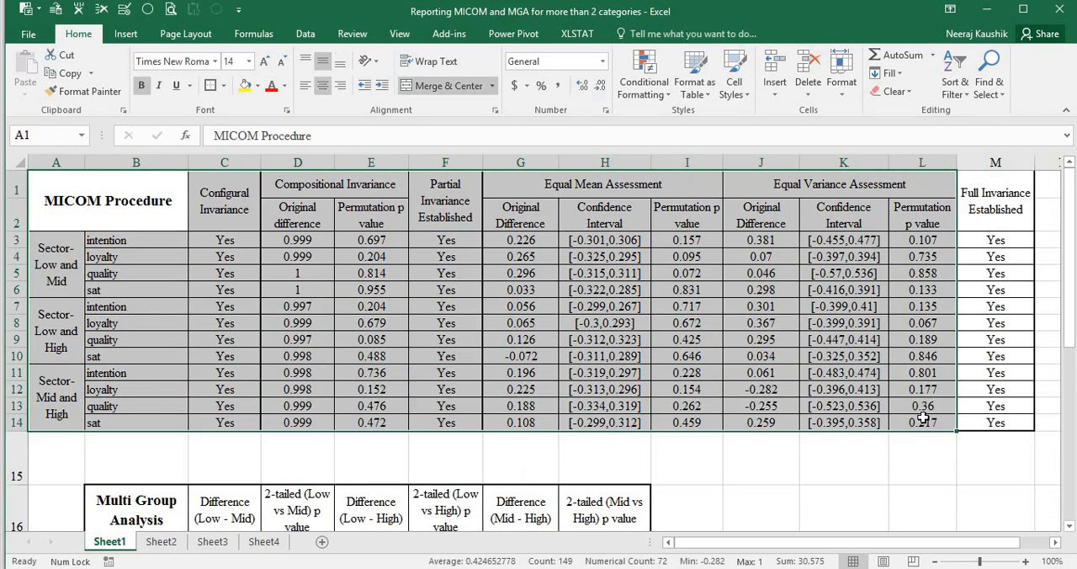
pyautogui.scroll(-4, 923, 418)
pyautogui.moveTo(135, 277); pyautogui.dragTo(617, 401)
pyautogui.scroll(4, 617, 401)
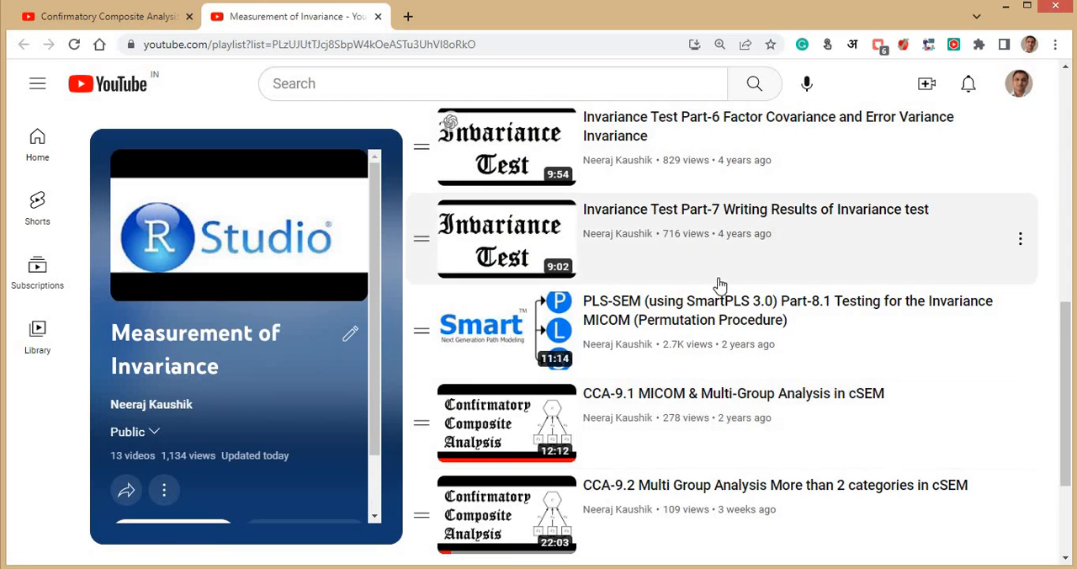
# Look through the Measurement of Invariance playlist on YouTube for related MICOM and multi-group analysis videos
pyautogui.scroll(-3, 711, 362)
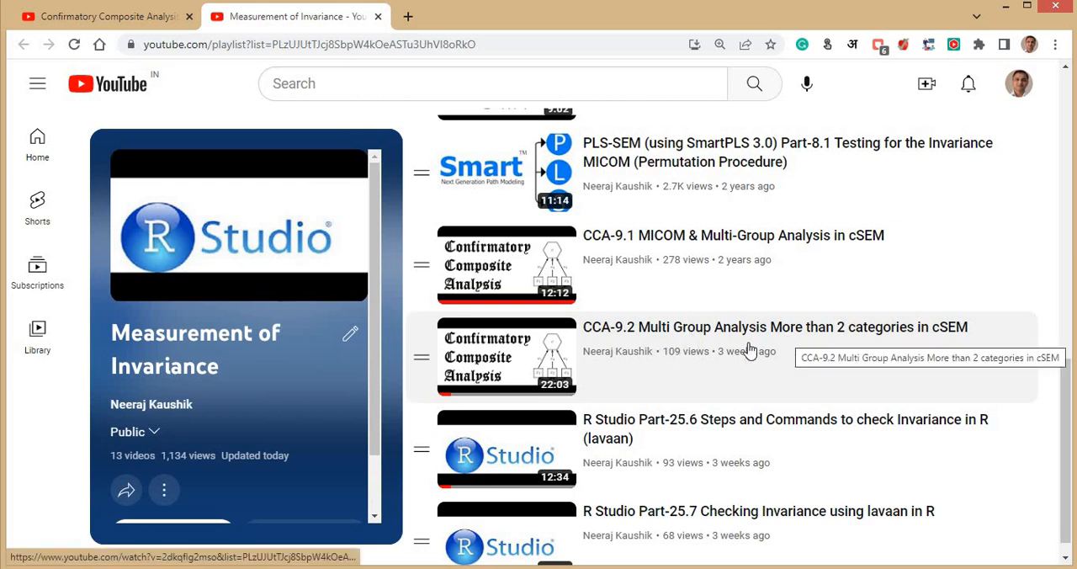
pyautogui.scroll(1, 762, 360)
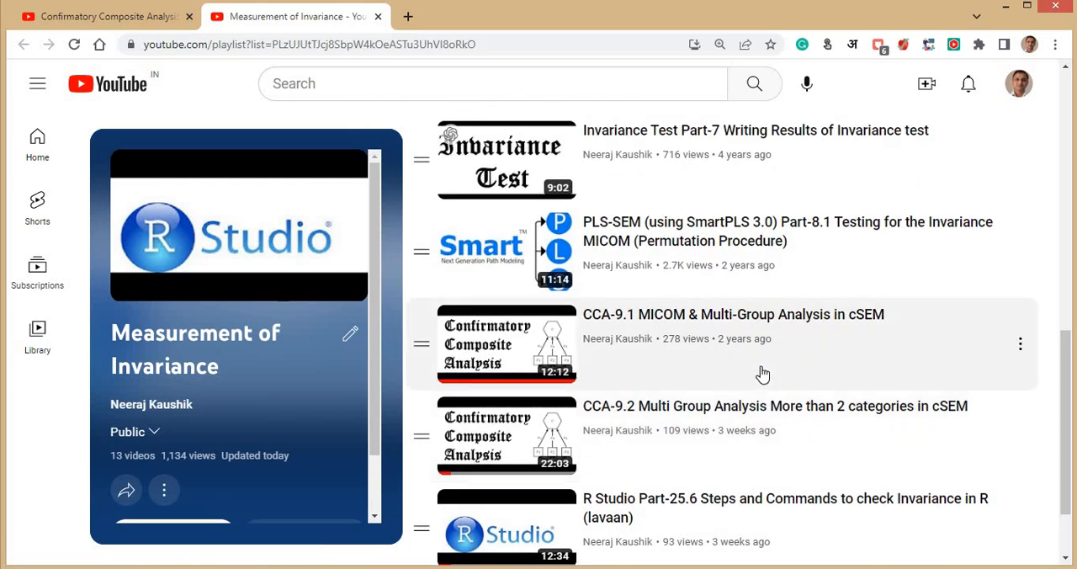